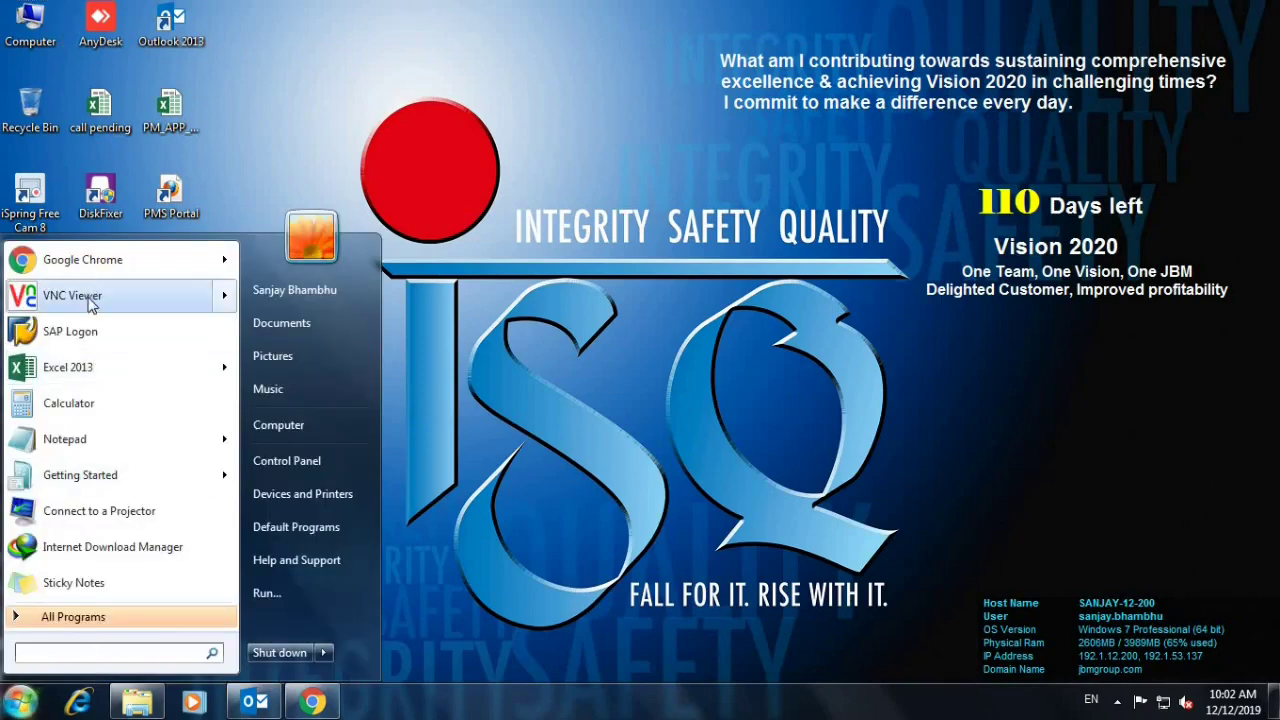
# Change the VNC Viewer server address to 192.1.12.183 and connect.
pyautogui.click(88, 300)
pyautogui.click(697, 366)
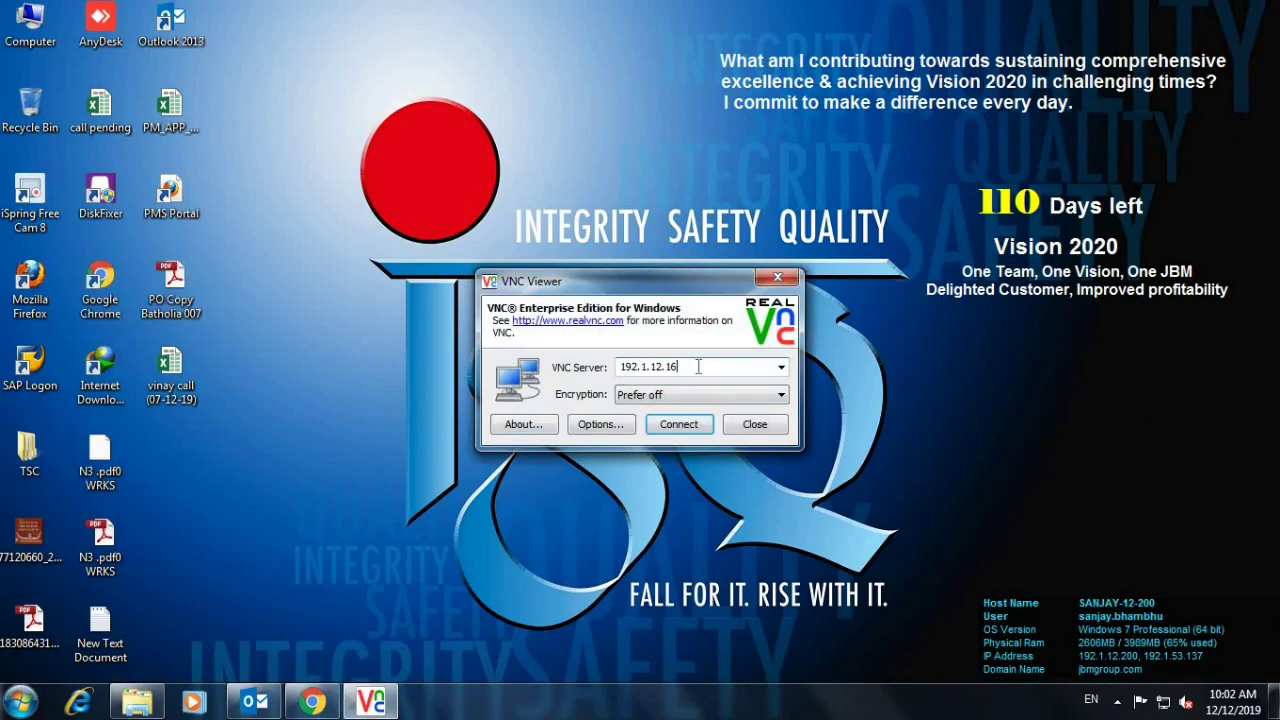
pyautogui.press('BackSpace')
pyautogui.press('BackSpace')
pyautogui.write('18')
pyautogui.press('Return')
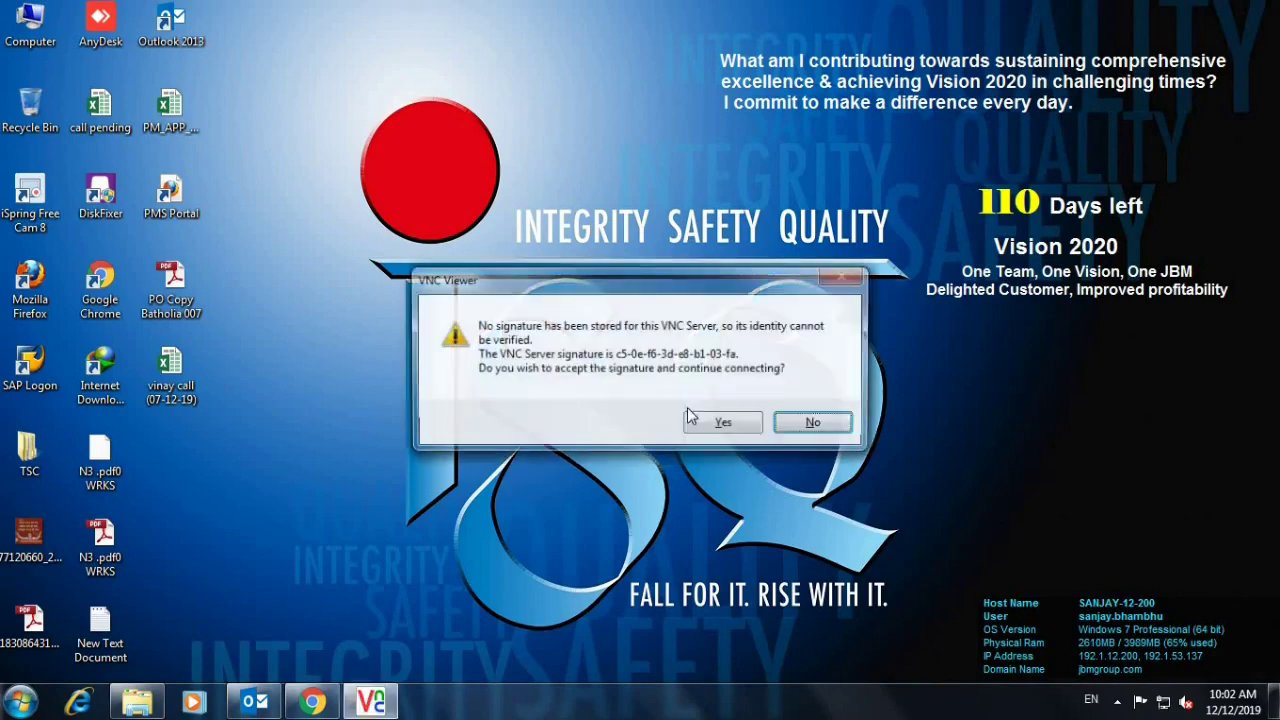
# Accept the server's signature and log in with the session password.
pyautogui.click(734, 423)
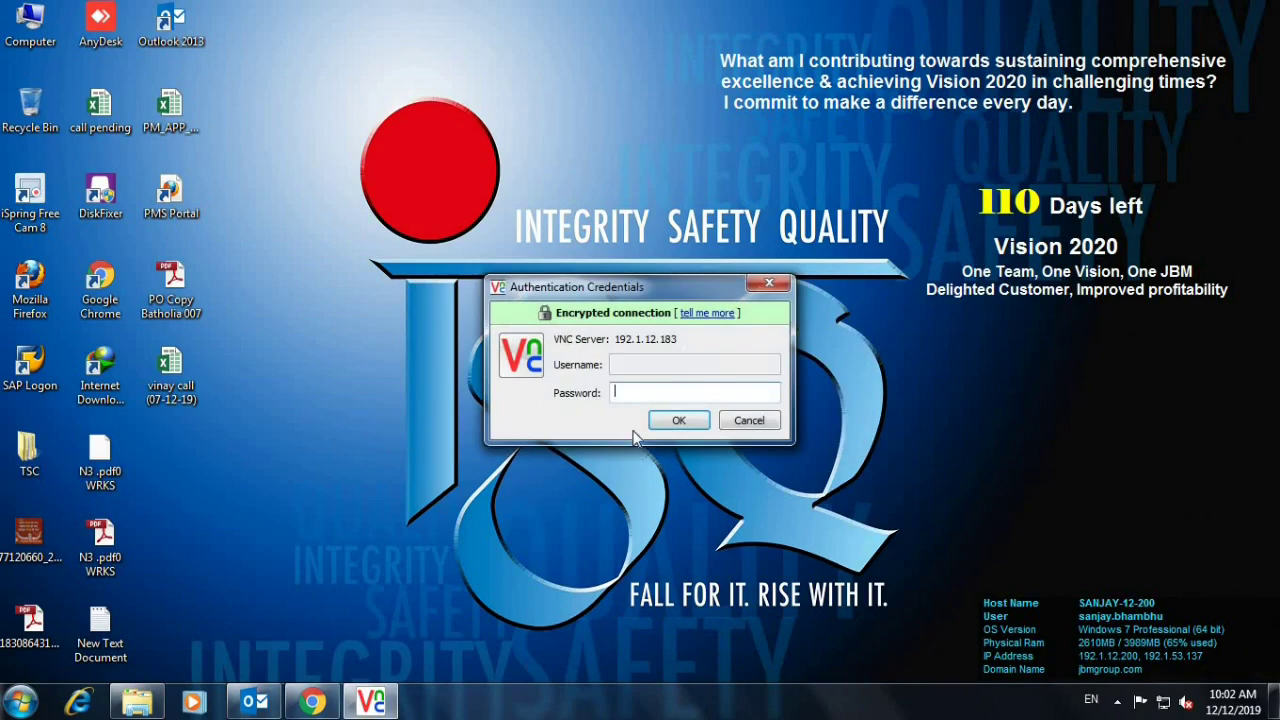
pyautogui.press('capslock')
pyautogui.write('*****')
pyautogui.press('Return')
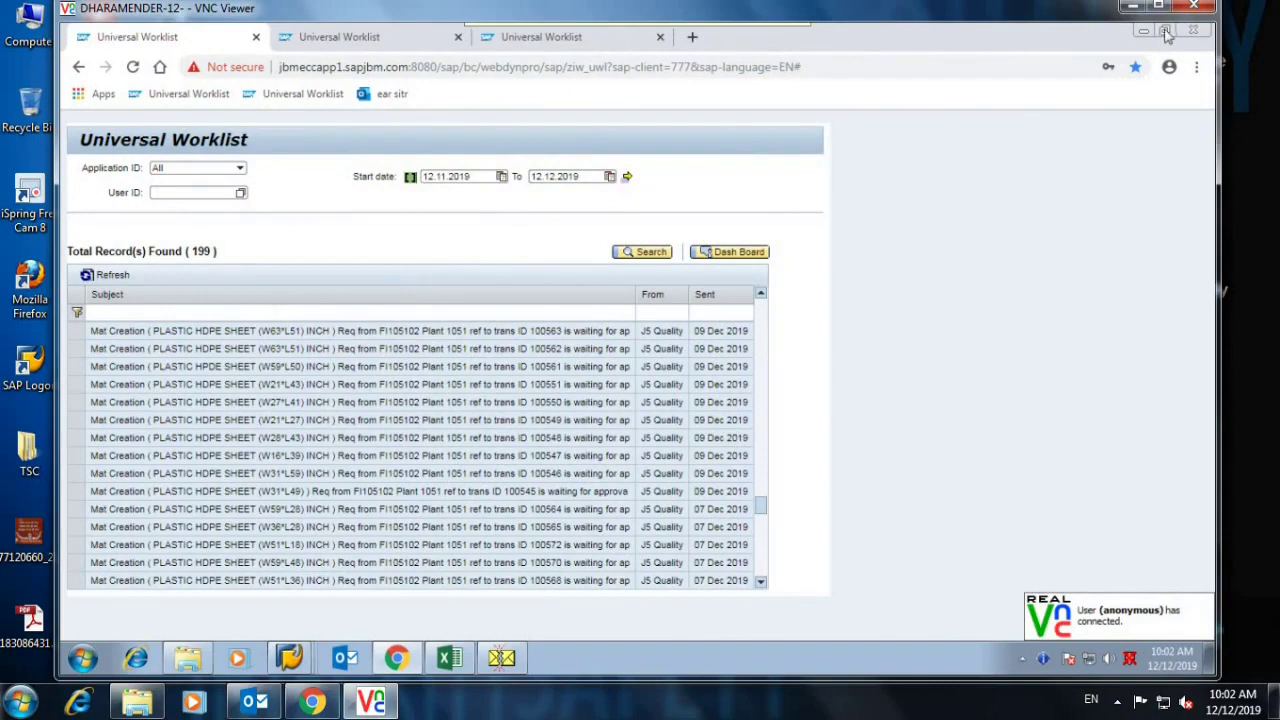
# Minimize the remote browser, try starting Outlook, and dismiss its startup error.
pyautogui.click(1145, 33)
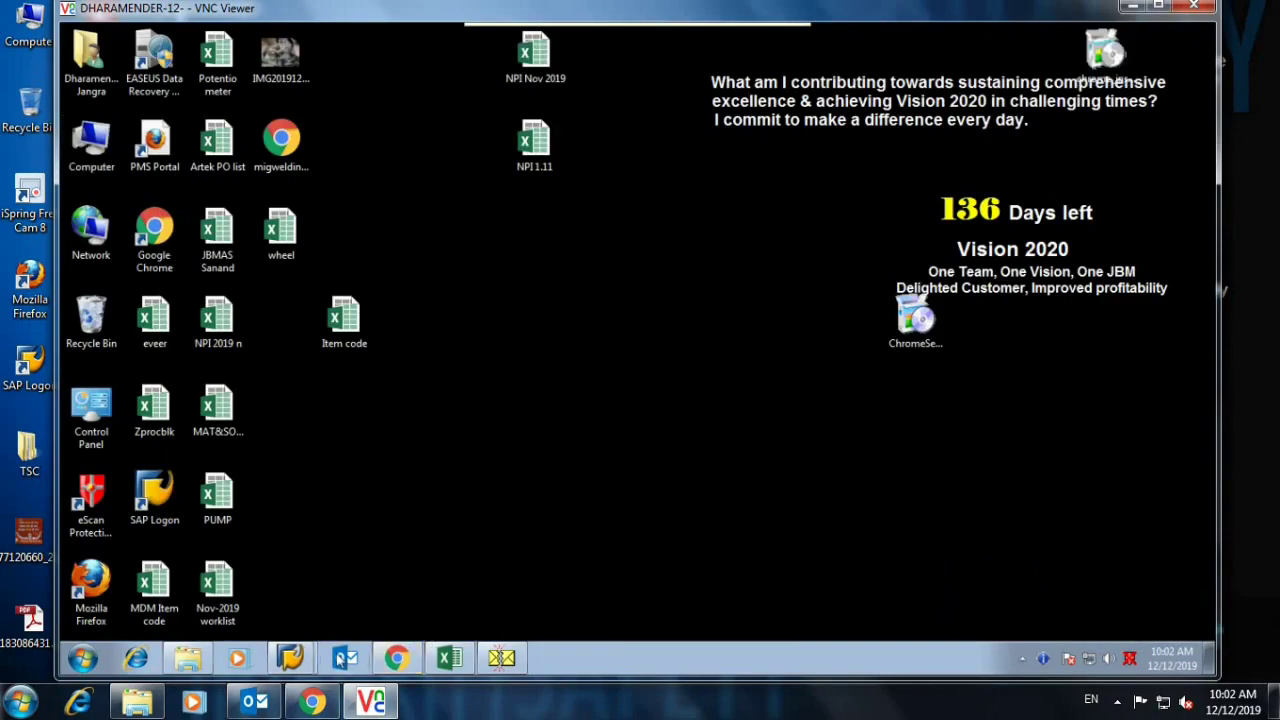
pyautogui.click(340, 660)
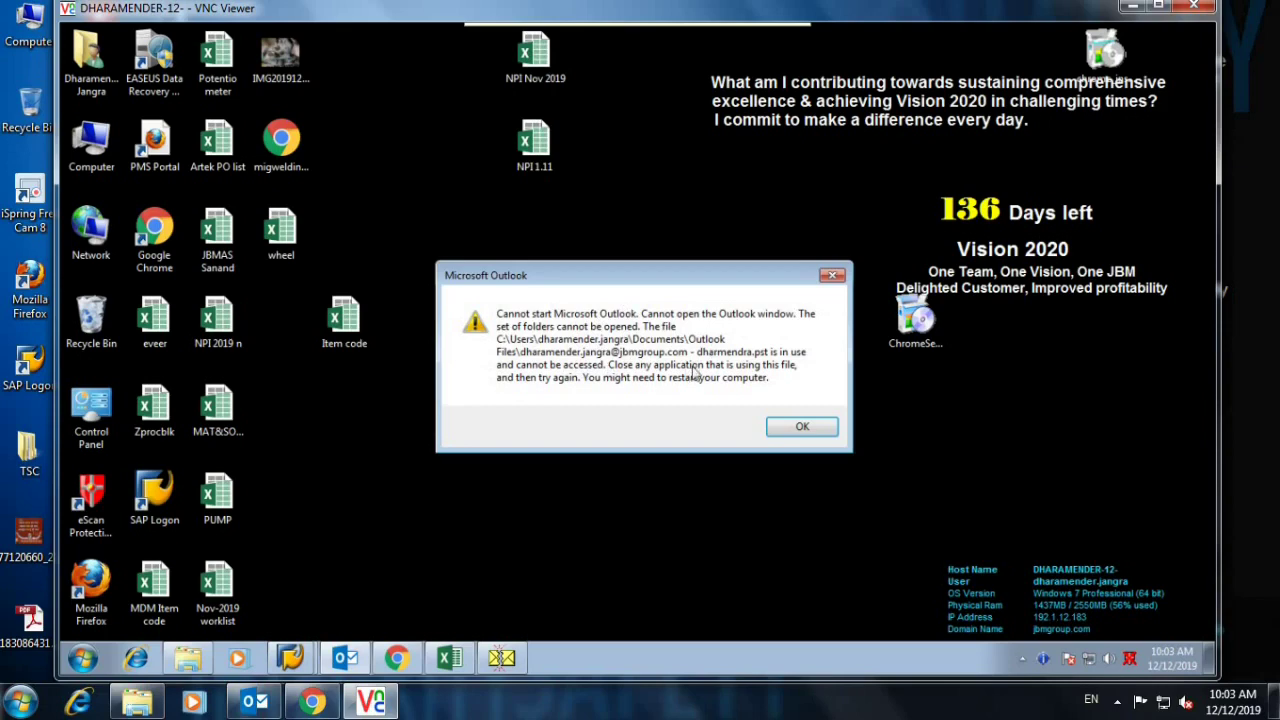
pyautogui.click(790, 430)
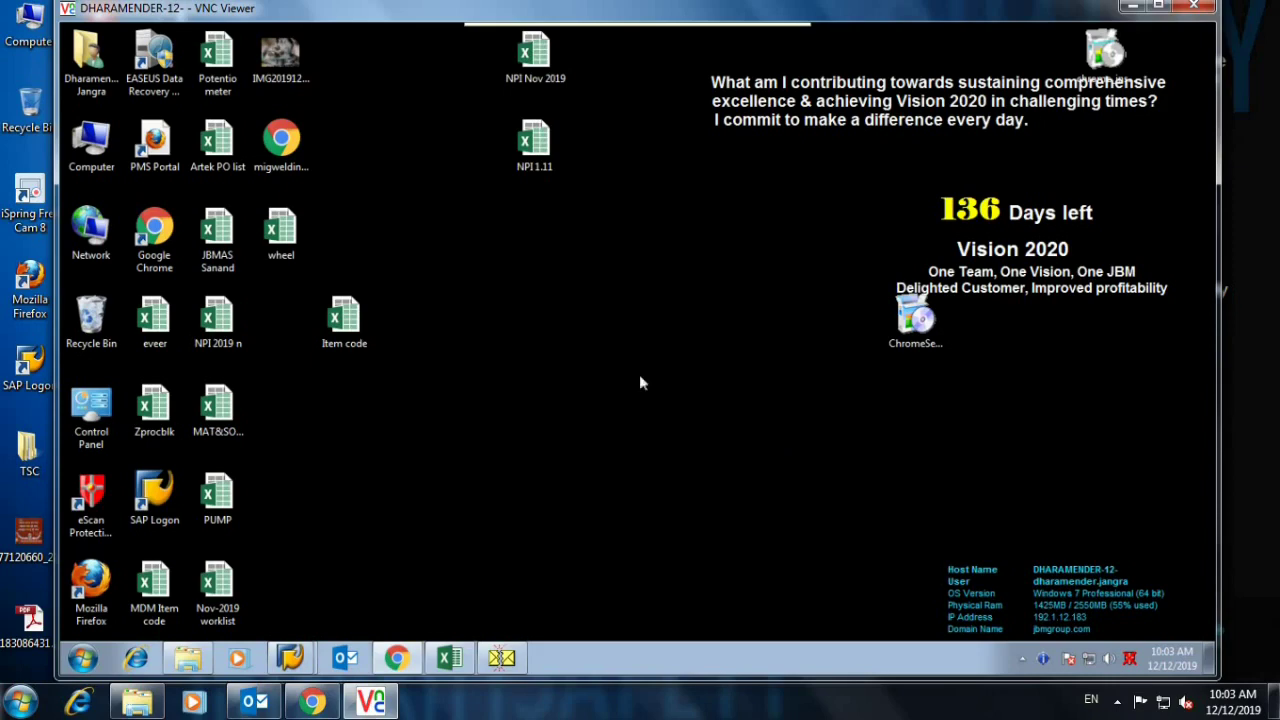
# Empty the remote Recycle Bin, retry Outlook, and dismiss the repeated data-file-in-use error.
pyautogui.rightClick(86, 326)
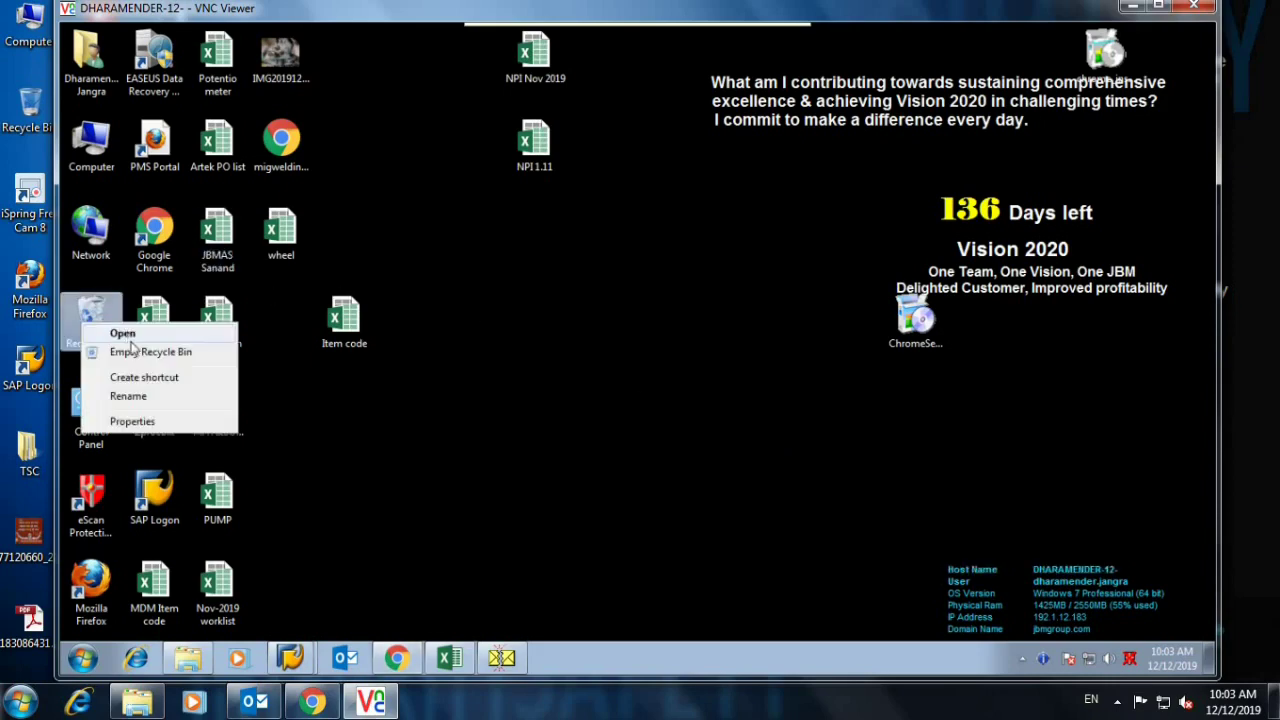
pyautogui.click(138, 354)
pyautogui.click(704, 356)
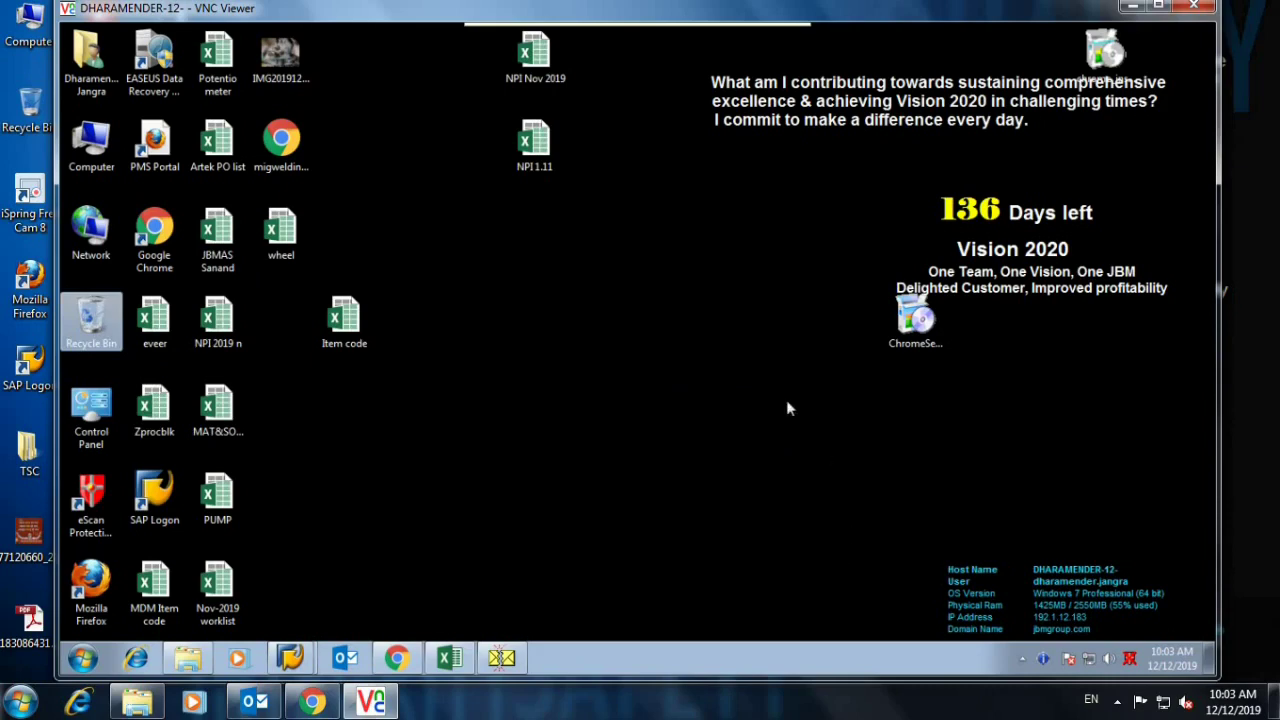
pyautogui.click(346, 658)
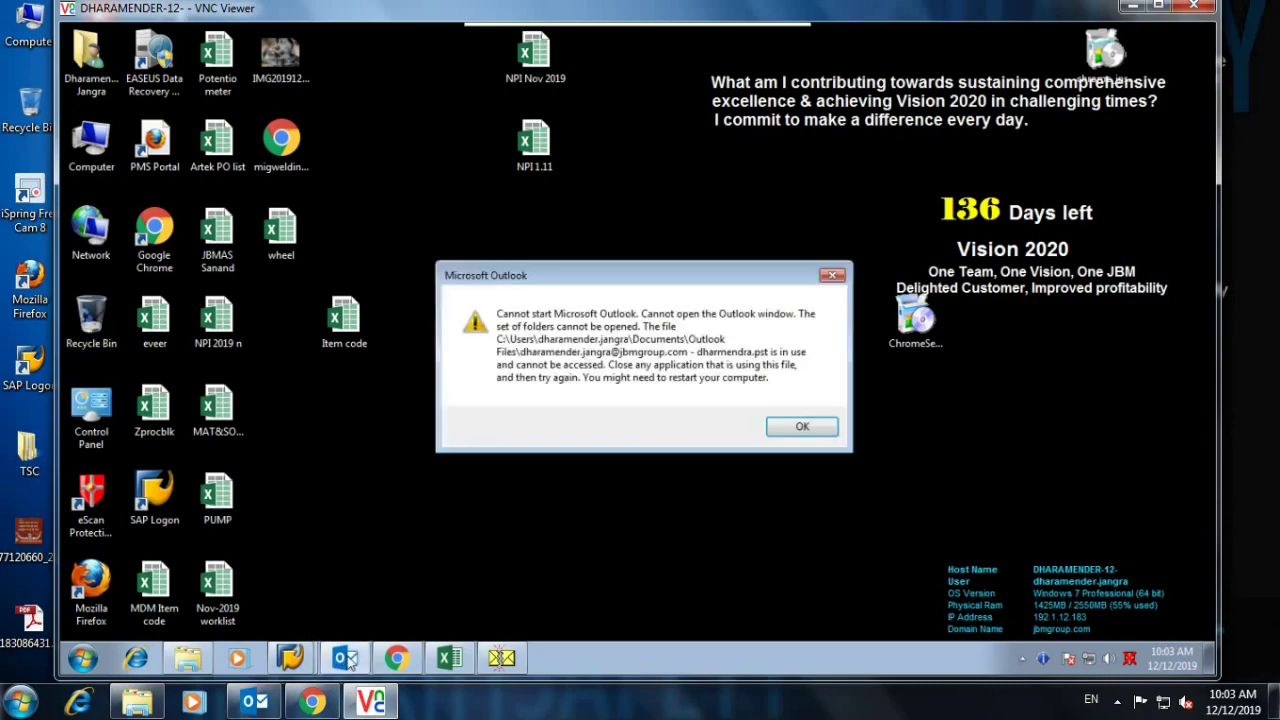
pyautogui.click(806, 427)
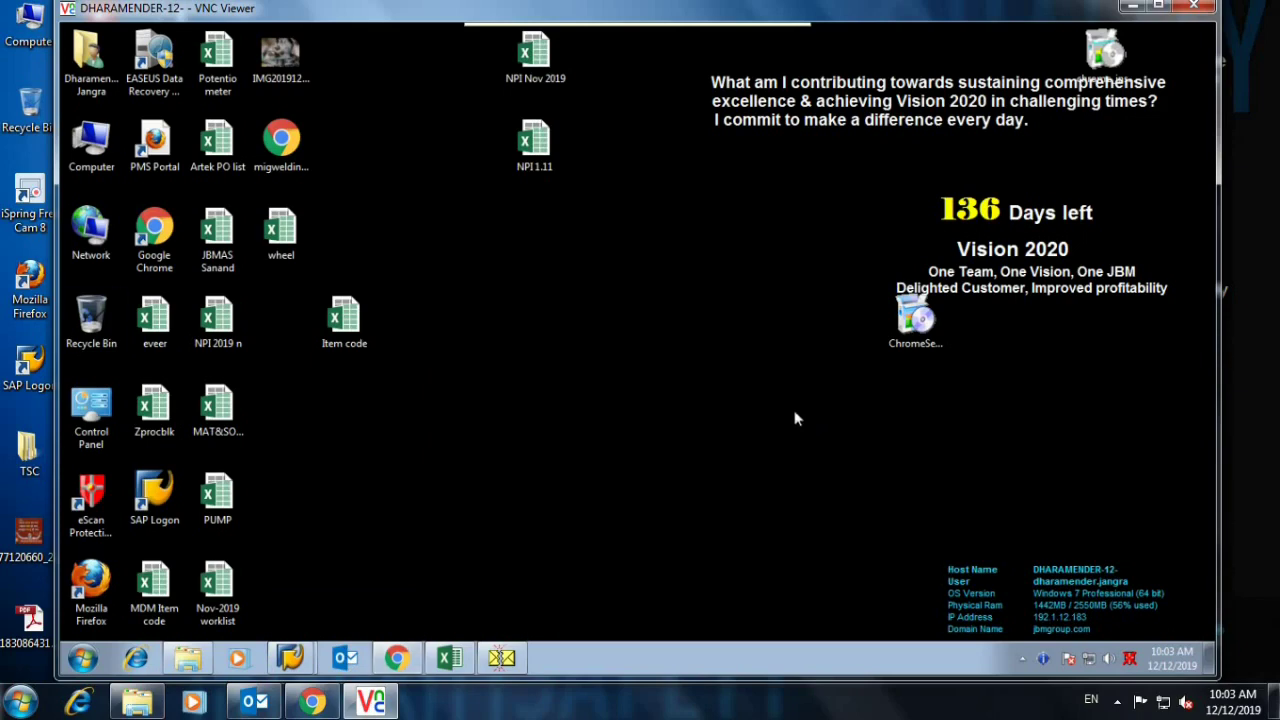
pyautogui.click(83, 656)
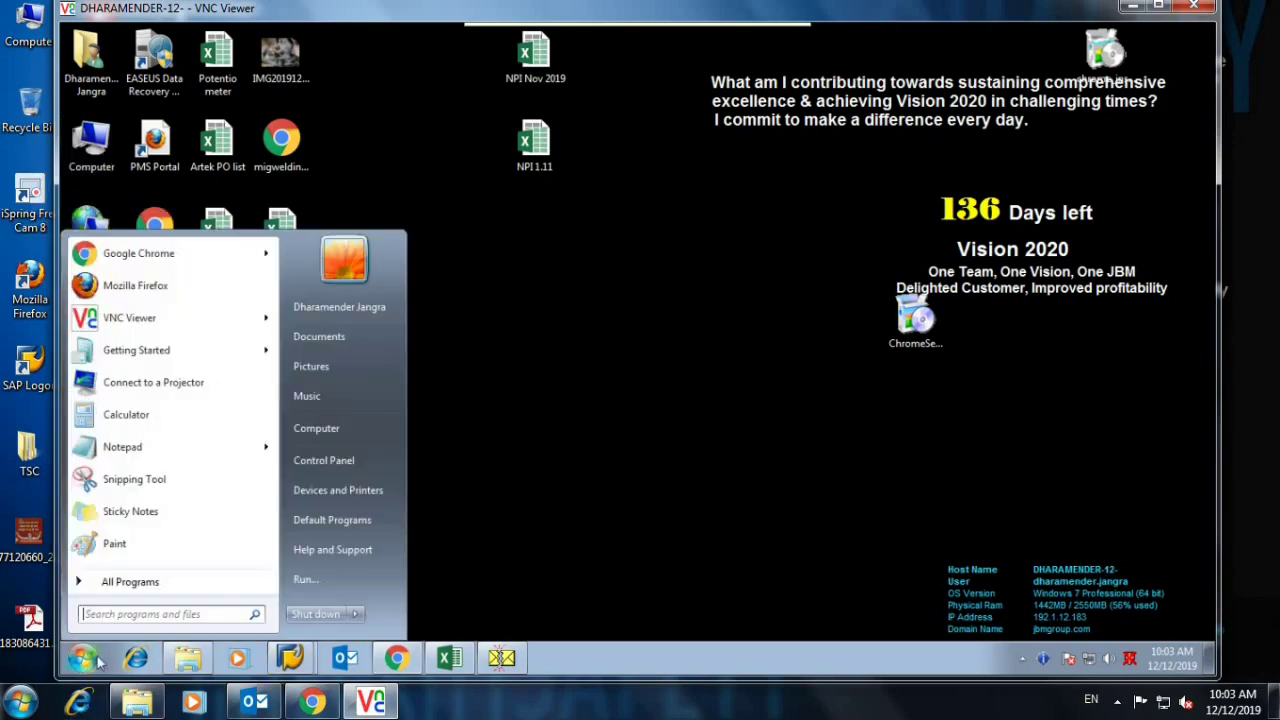
# Show Control Panel items as Large icons and bring the Inbox Repair Tool forward.
pyautogui.click(332, 466)
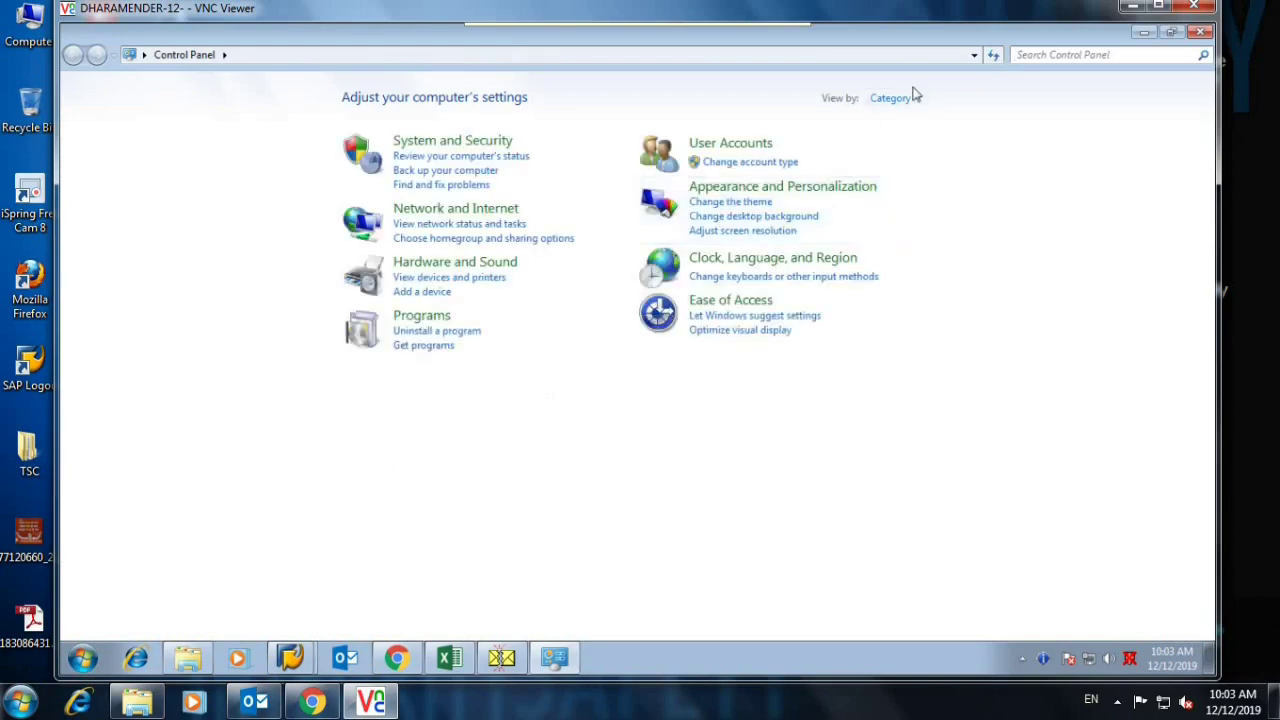
pyautogui.click(916, 98)
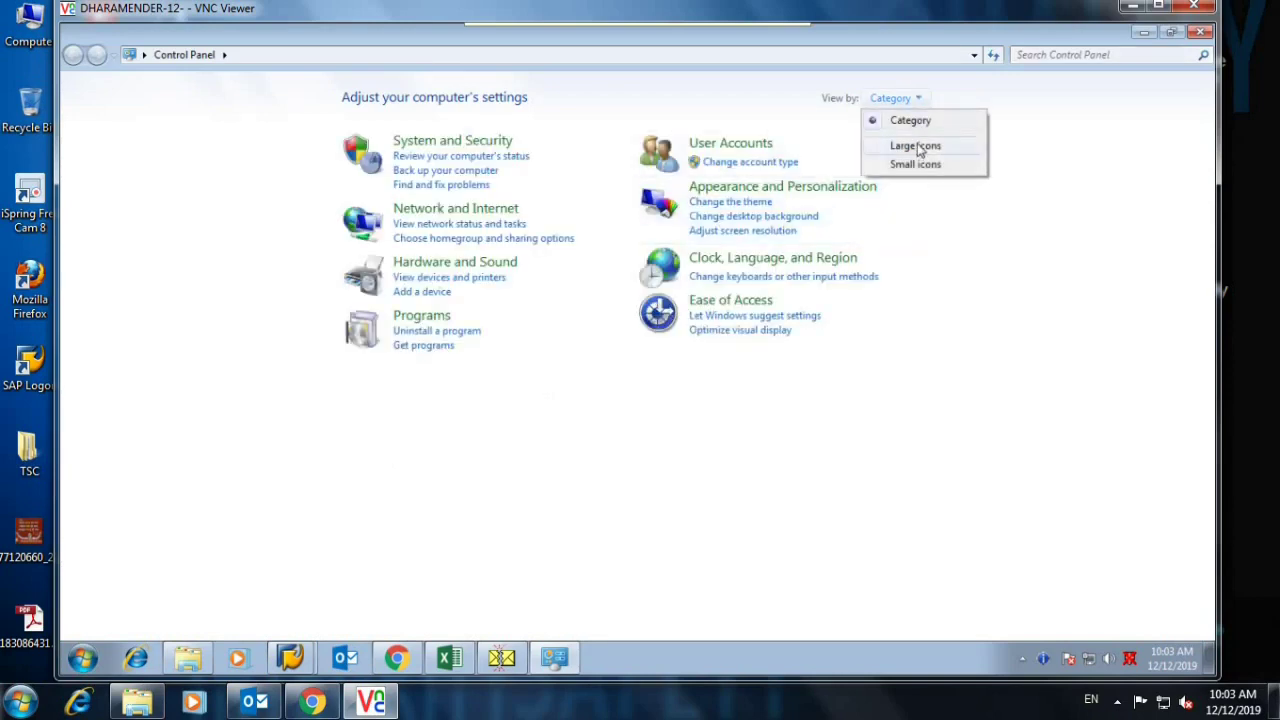
pyautogui.click(915, 145)
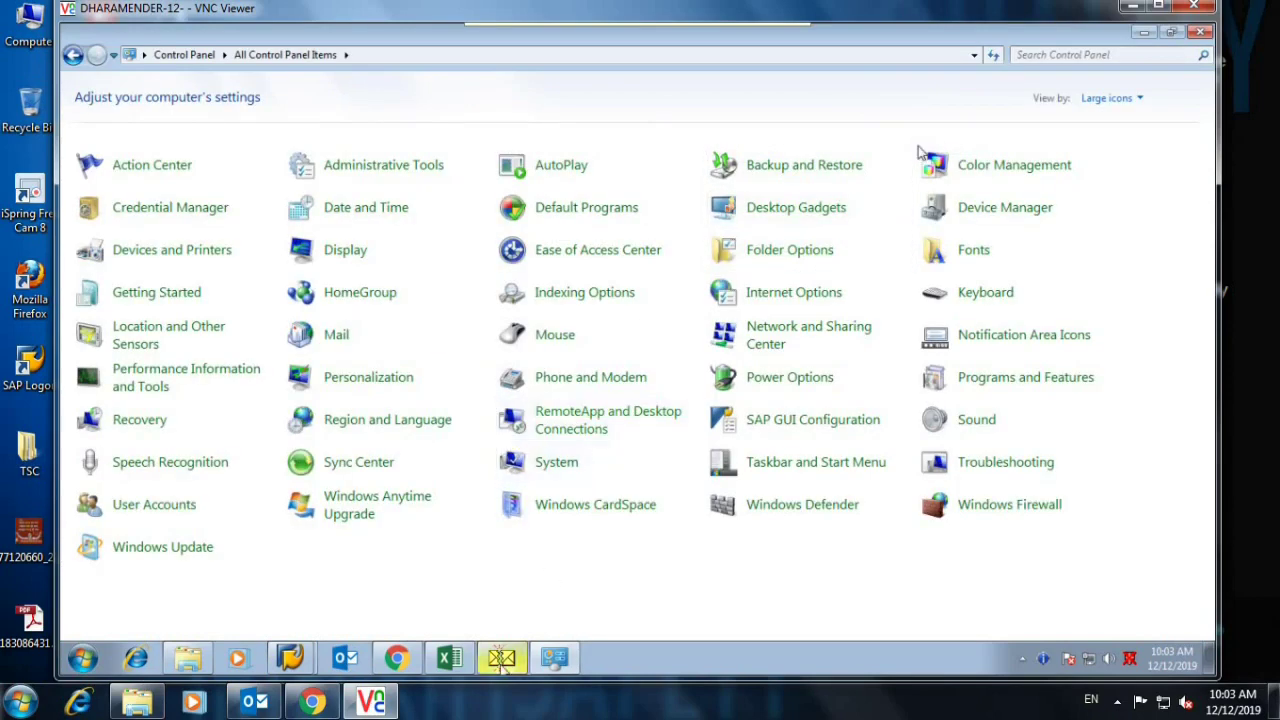
pyautogui.click(501, 660)
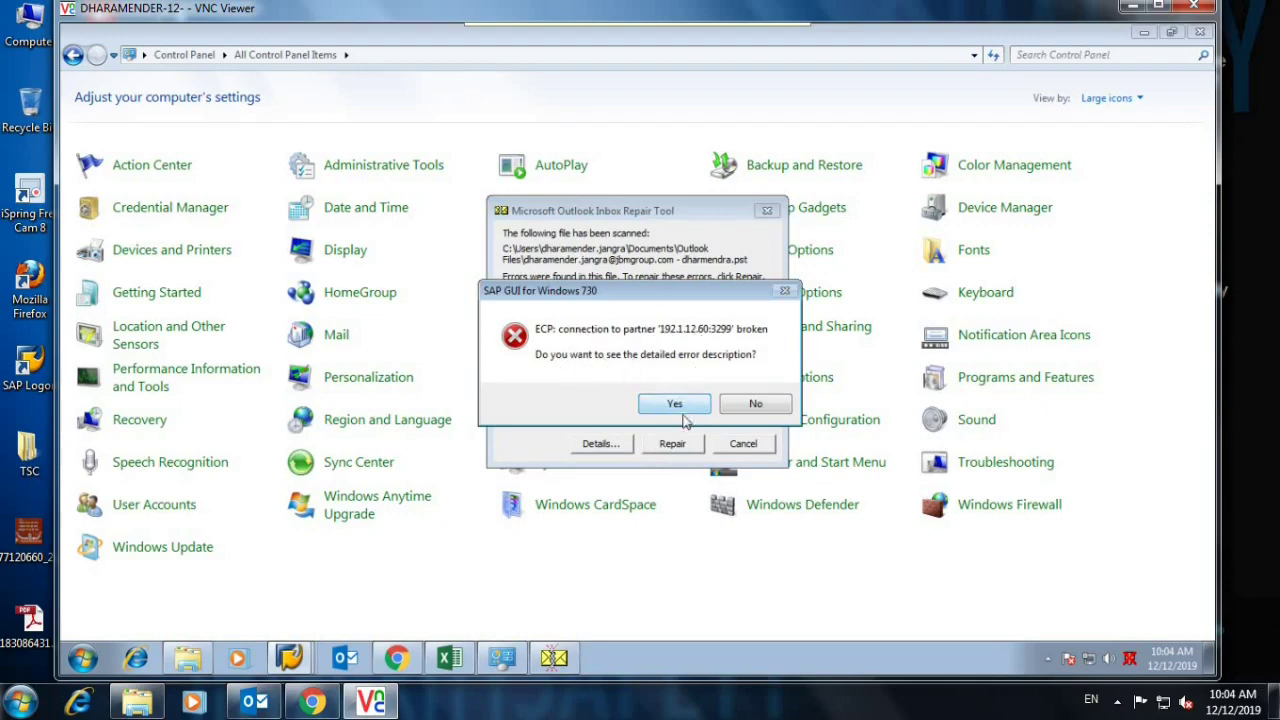
# Decline the SAP error details, cancel the Inbox Repair Tool, and minimize Control Panel.
pyautogui.click(745, 406)
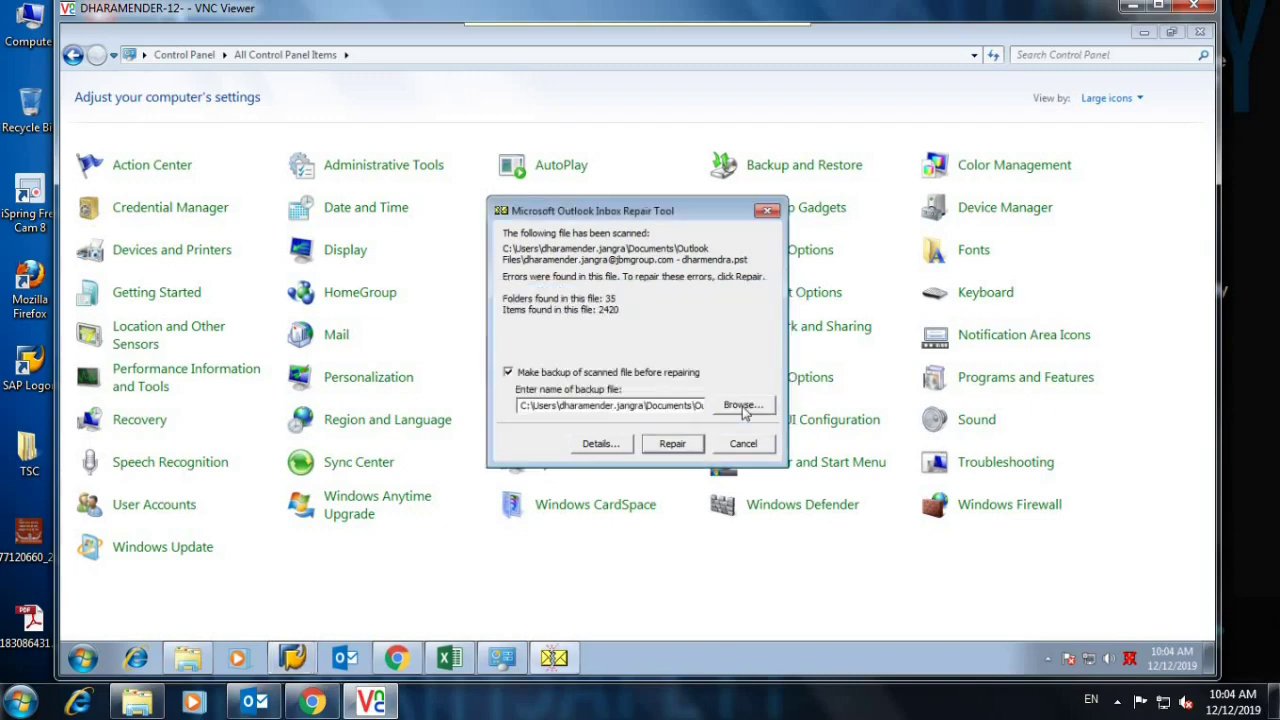
pyautogui.click(741, 449)
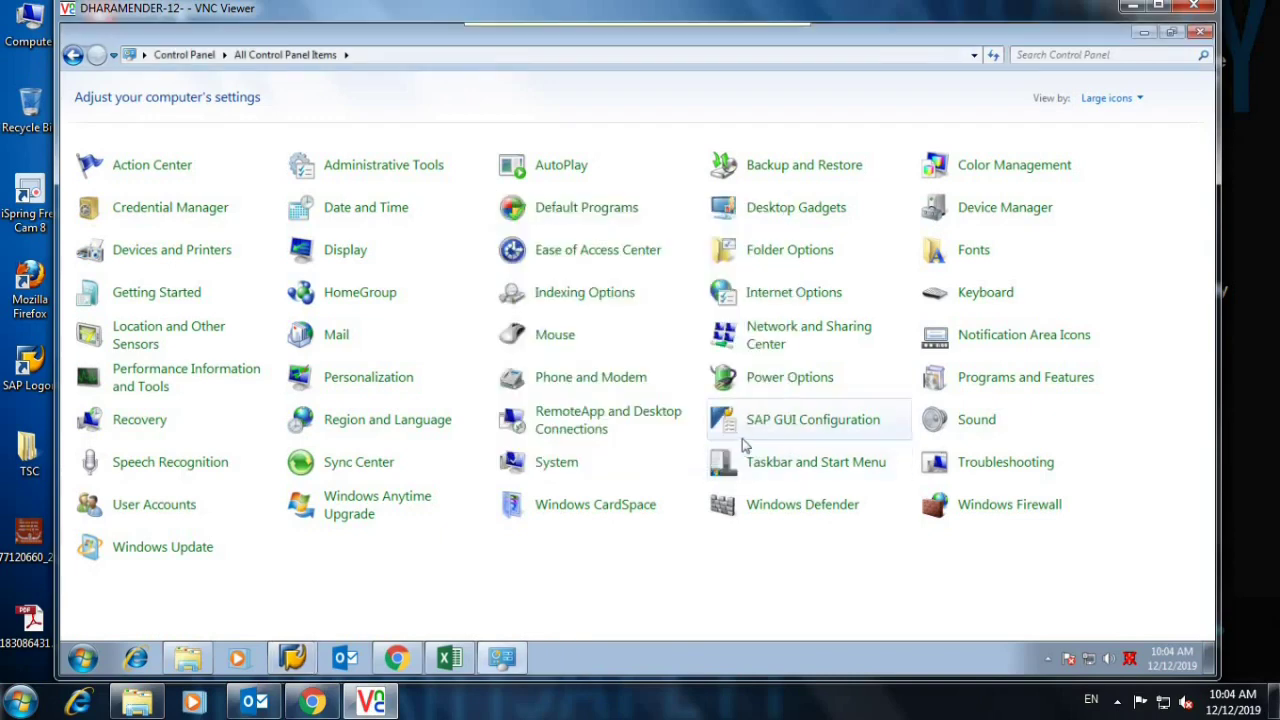
pyautogui.click(1143, 32)
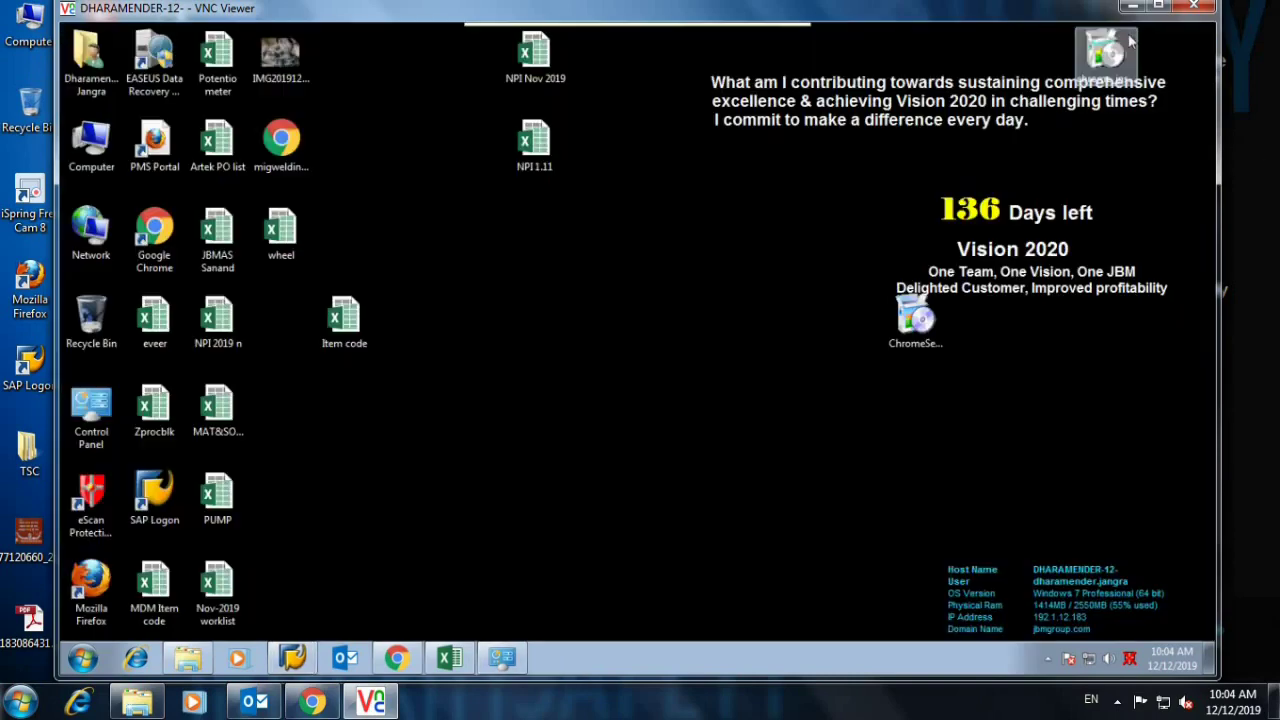
# Relaunch Outlook, close the activation notice, then close the crashed program and its recovery dialog.
pyautogui.click(343, 659)
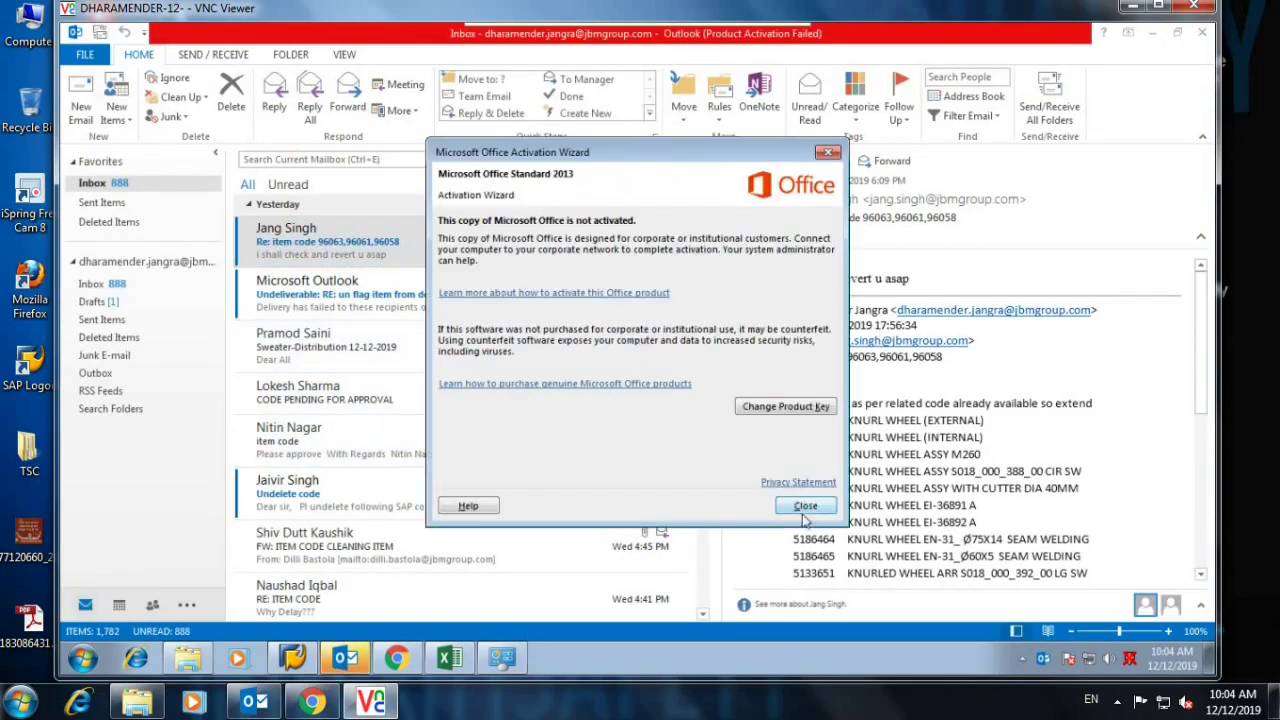
pyautogui.click(803, 508)
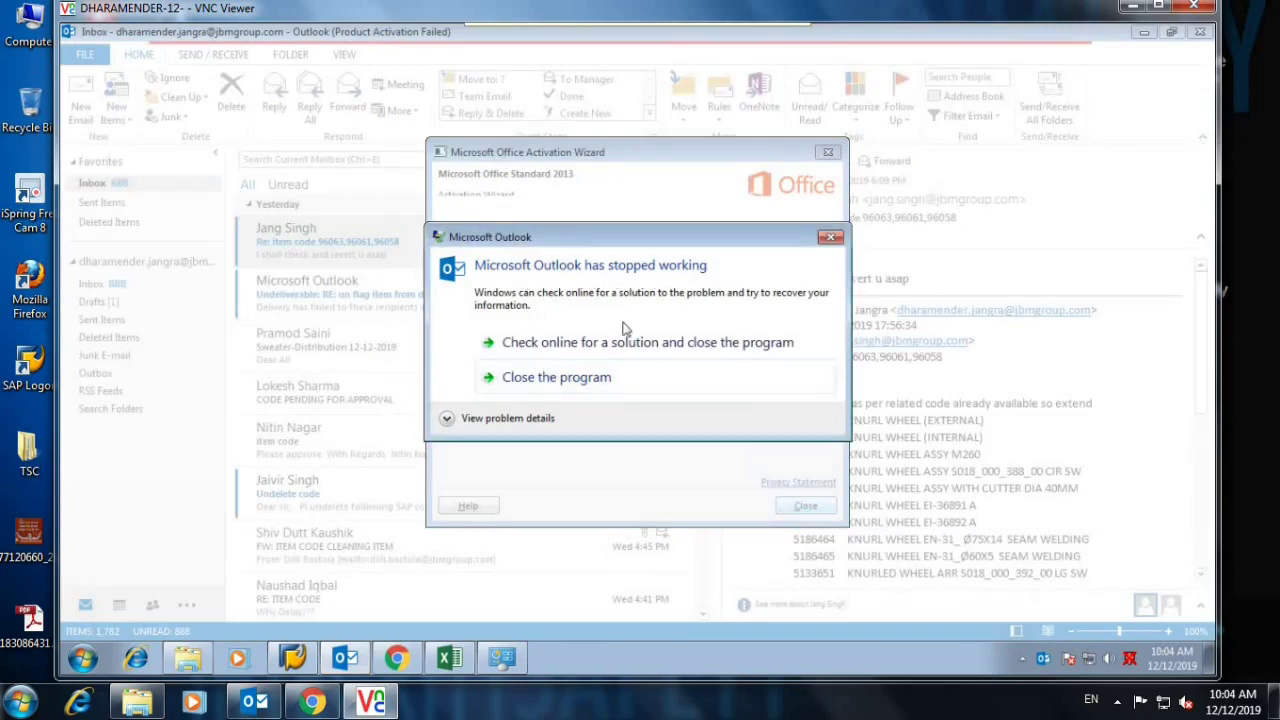
pyautogui.click(551, 378)
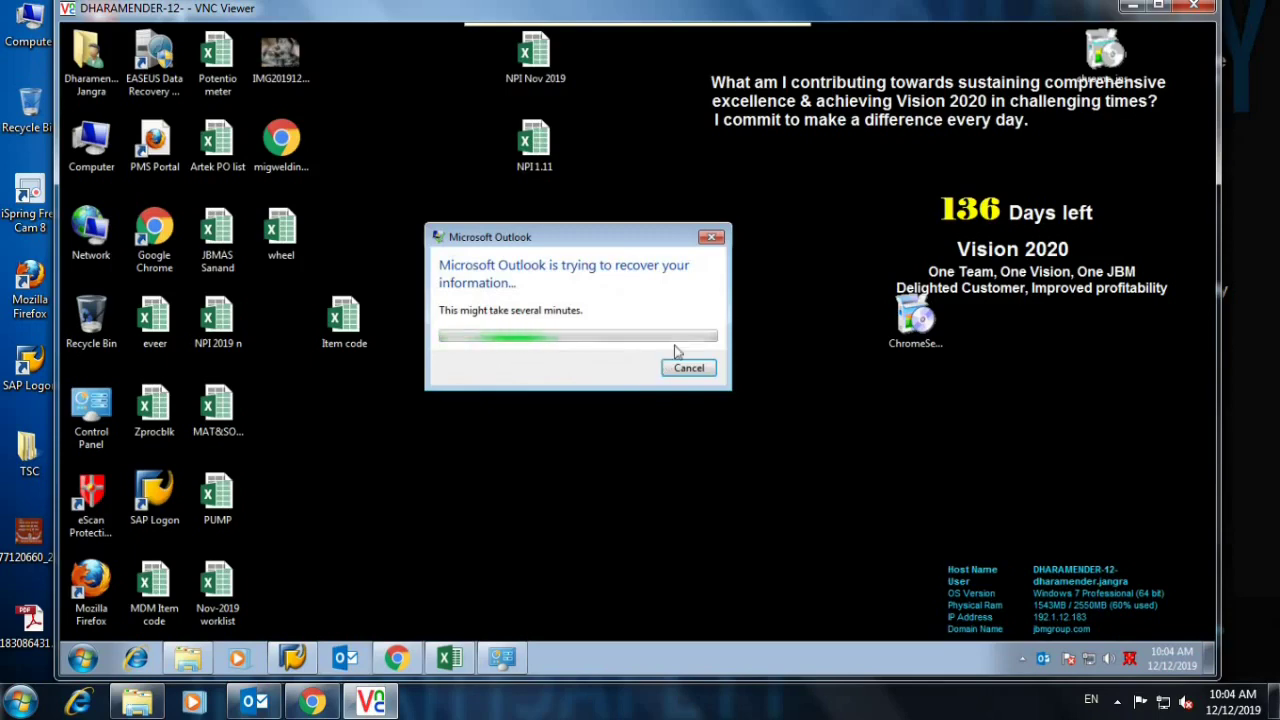
pyautogui.click(711, 241)
pyautogui.click(82, 658)
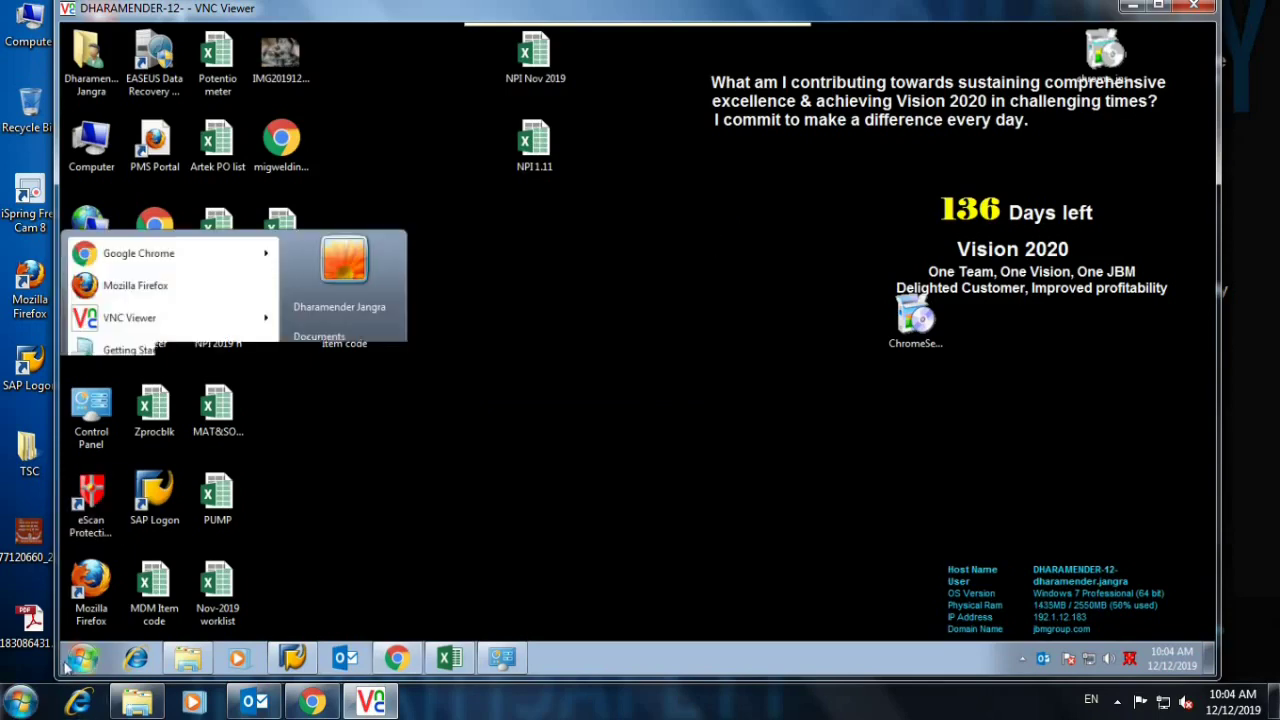
# Open the existing POP account from Control Panel's Mail e-mail account settings.
pyautogui.click(318, 463)
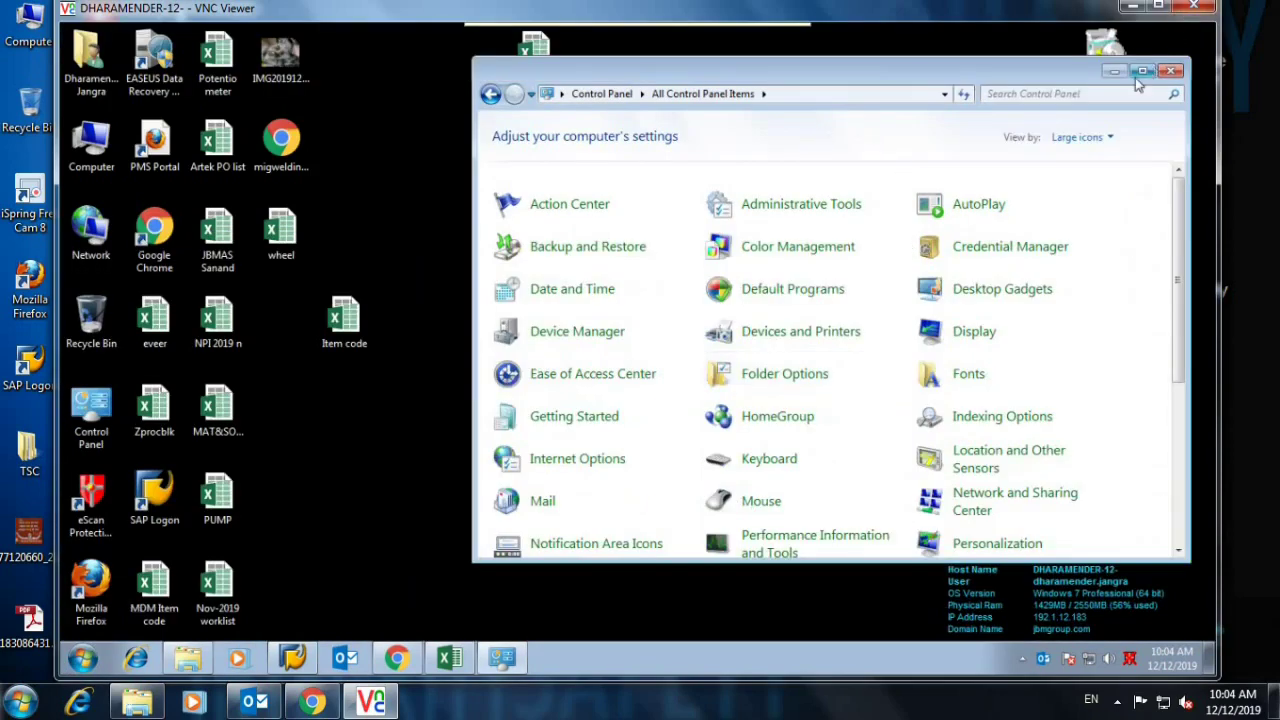
pyautogui.click(1142, 70)
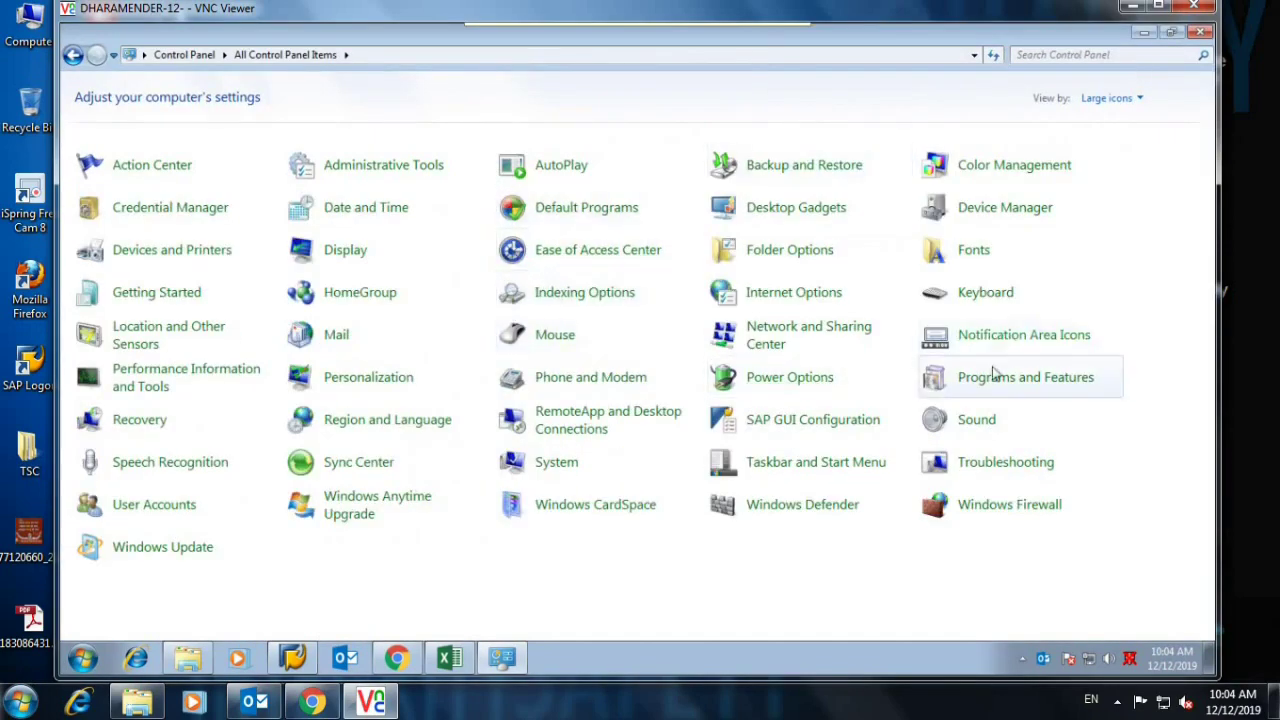
pyautogui.click(993, 386)
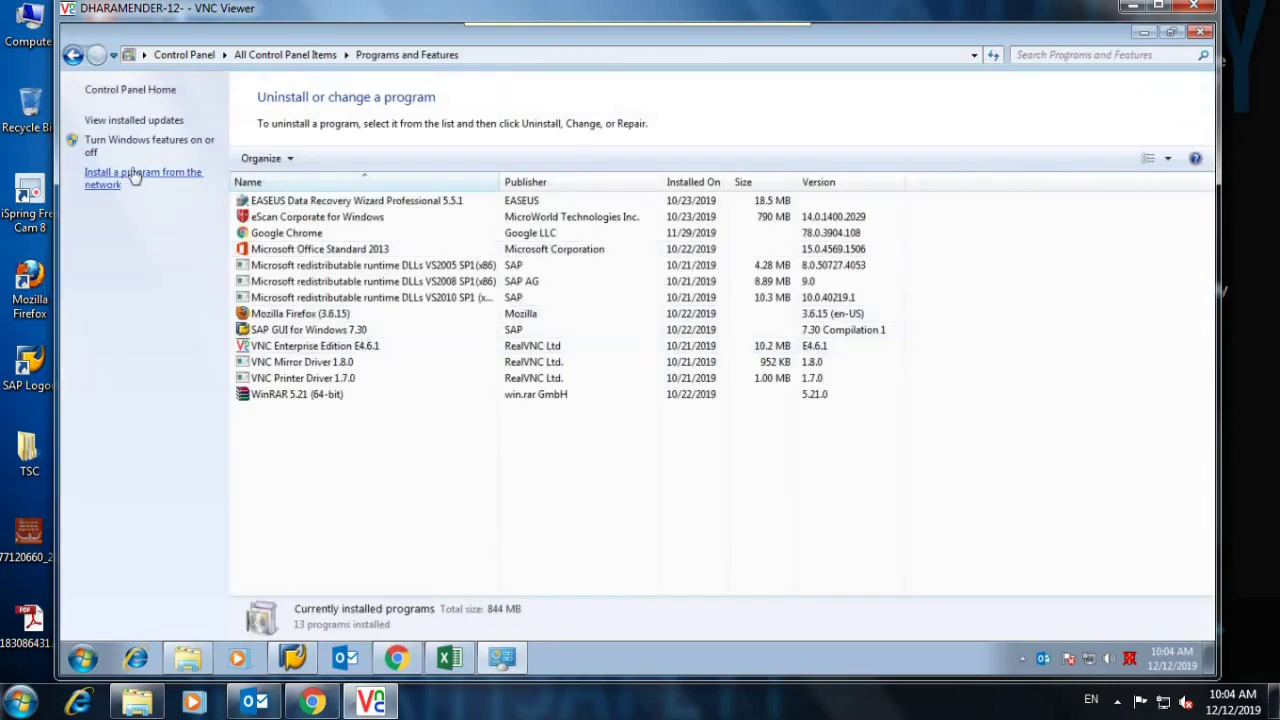
pyautogui.click(73, 55)
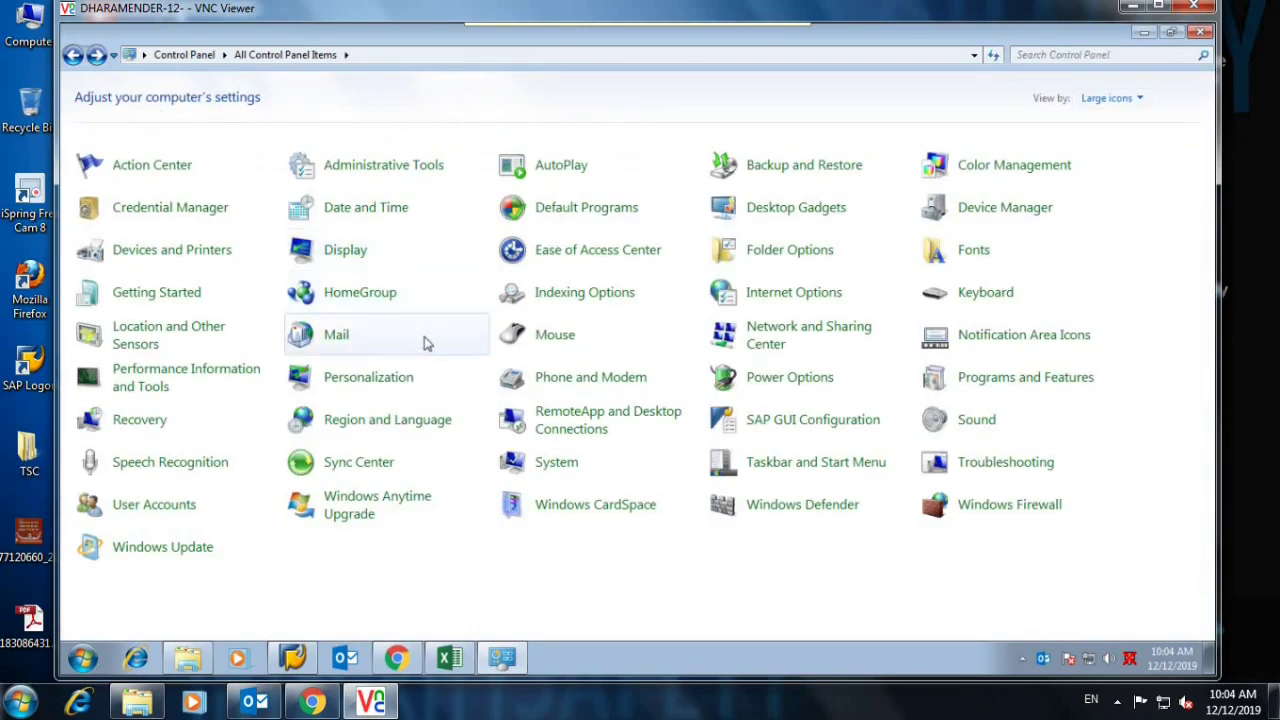
pyautogui.click(338, 336)
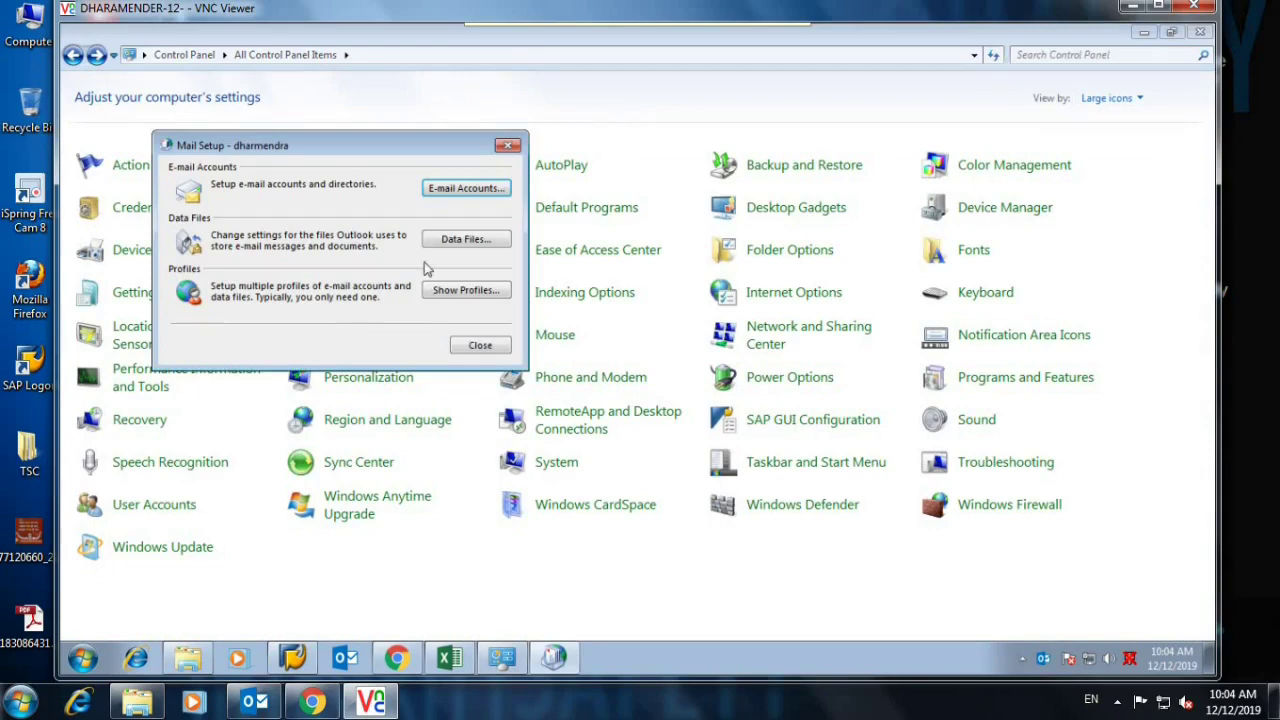
pyautogui.click(460, 192)
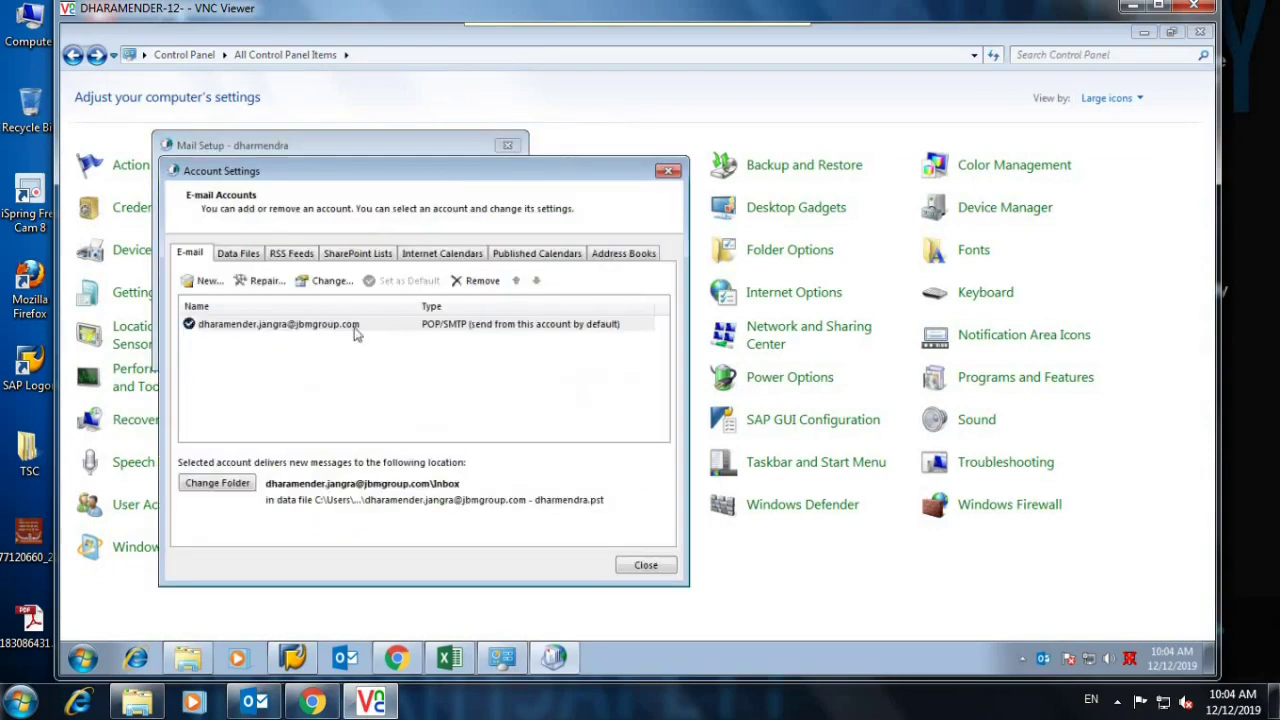
pyautogui.doubleClick(245, 327)
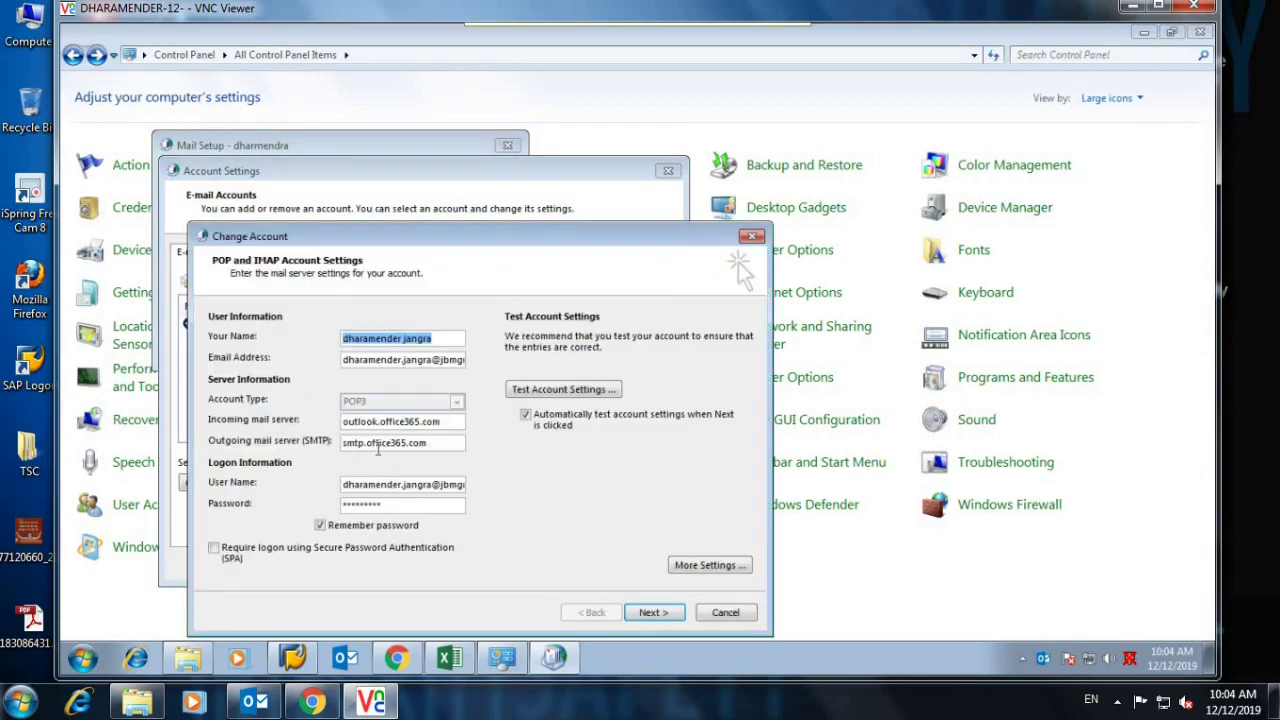
# Replace the incoming server address and set the outgoing mail server to 192.1.12.12.
pyautogui.moveTo(446, 421); pyautogui.dragTo(232, 425)
pyautogui.write('192.1.12.12')
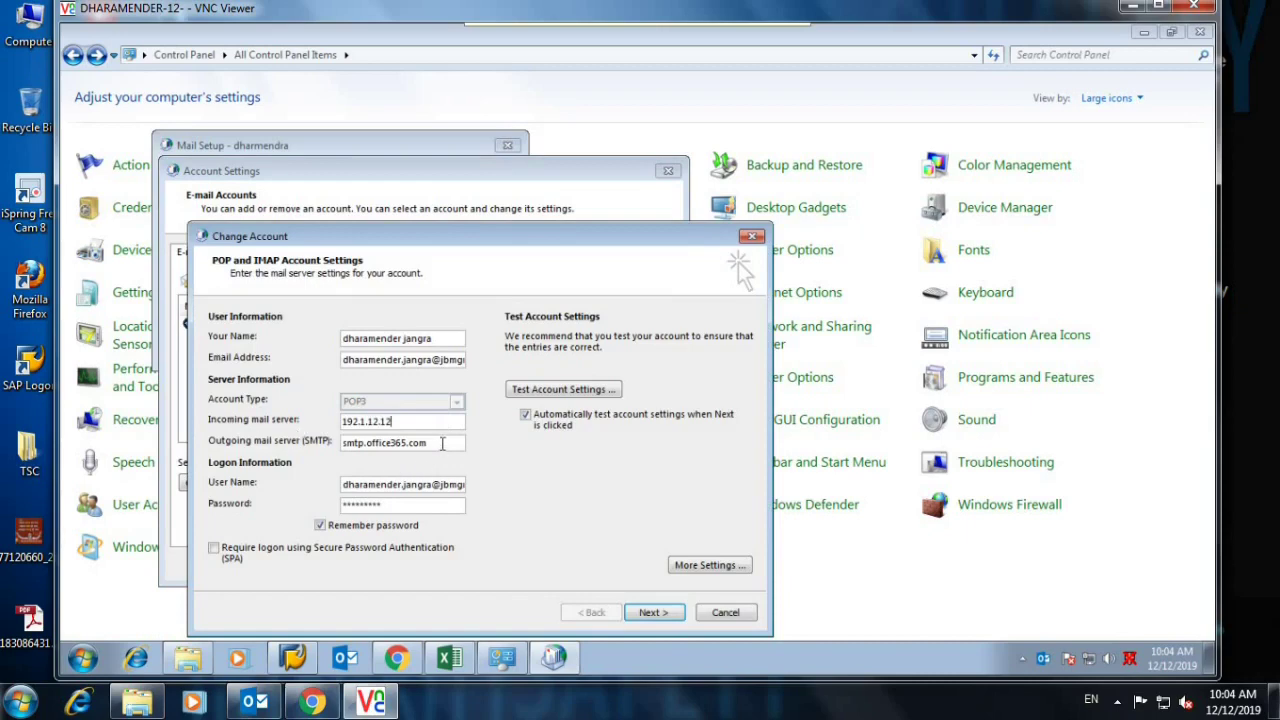
pyautogui.moveTo(442, 443); pyautogui.dragTo(208, 437)
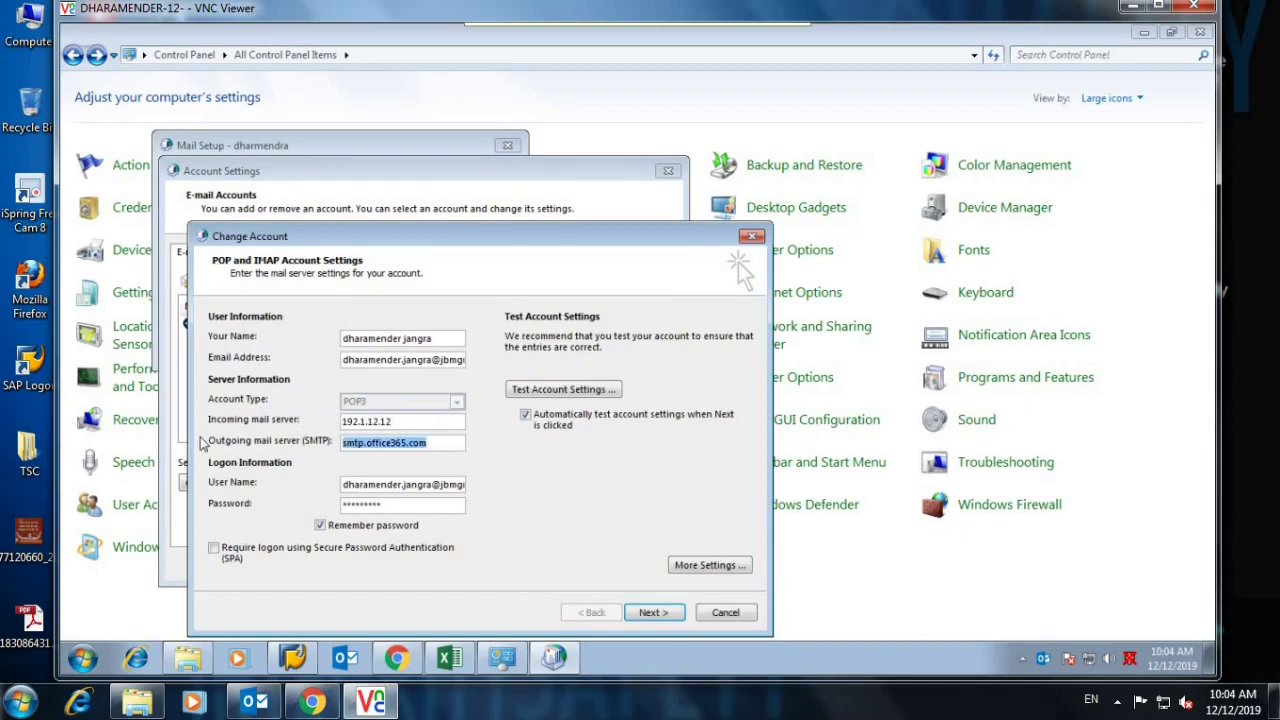
pyautogui.write('192.1')
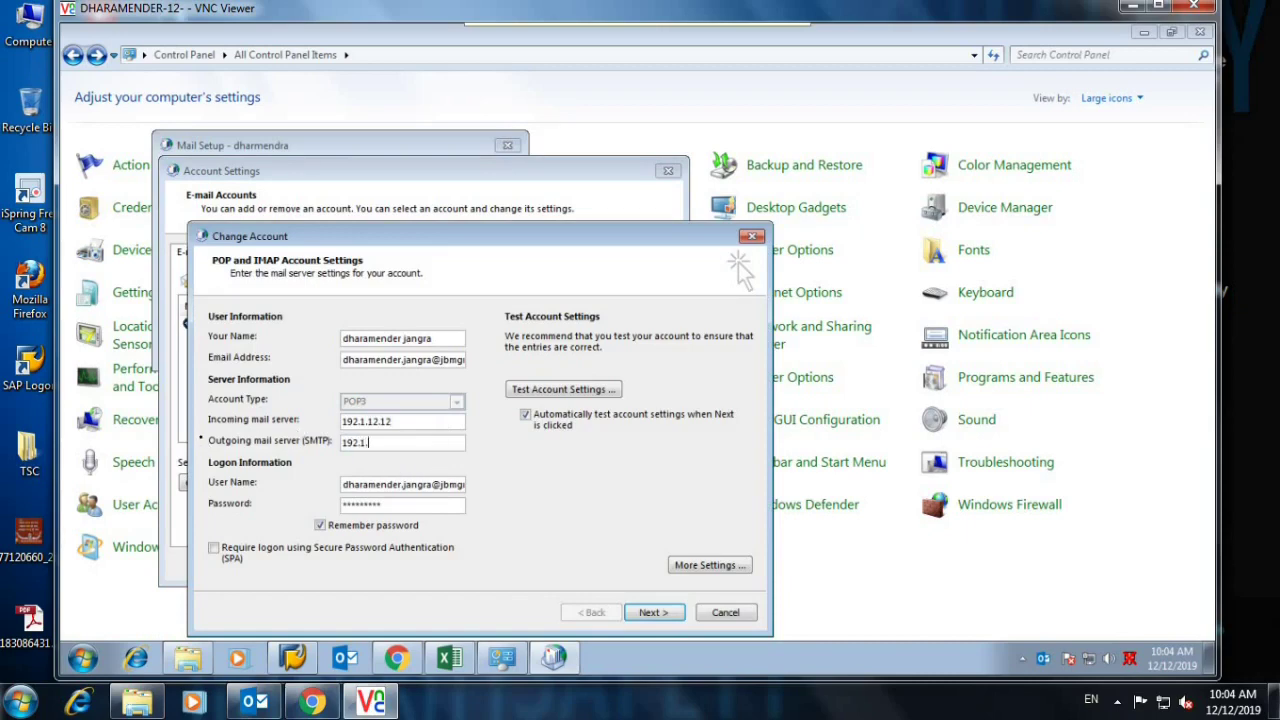
pyautogui.write('.12.12')
# Test the account settings, accepting the certificate warning, then finish and close the mail setup windows.
pyautogui.click(668, 613)
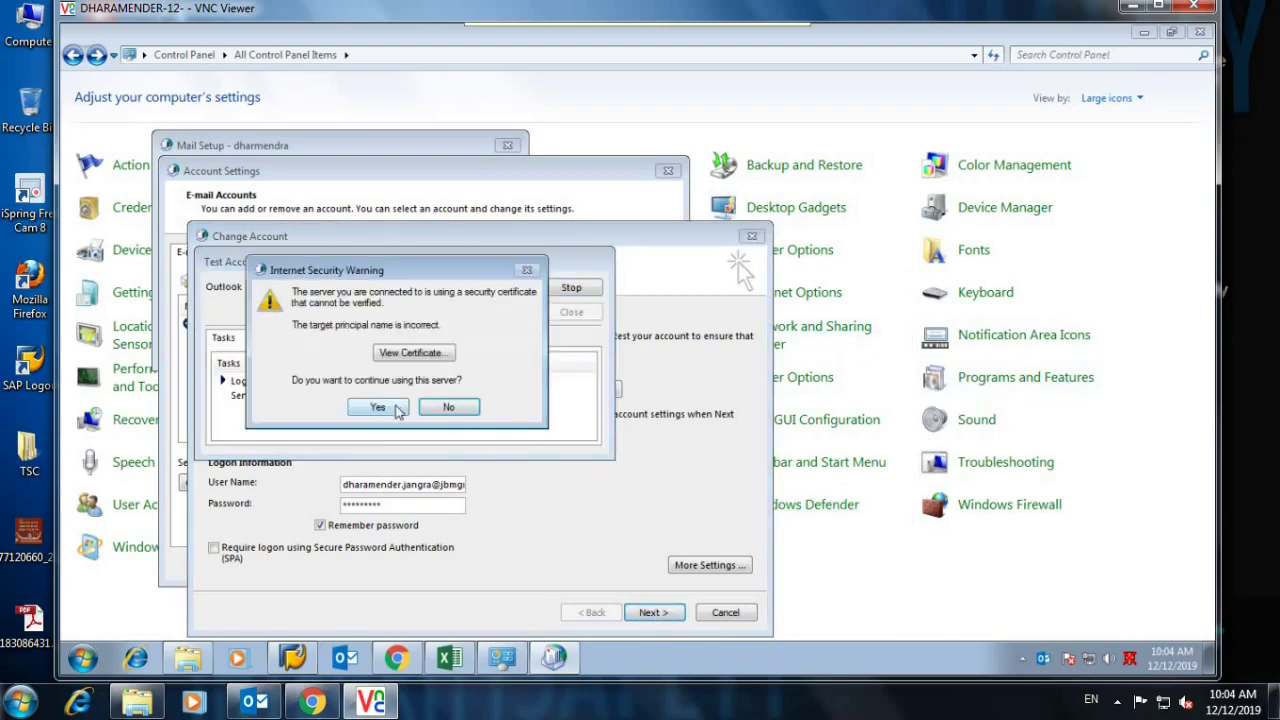
pyautogui.click(396, 408)
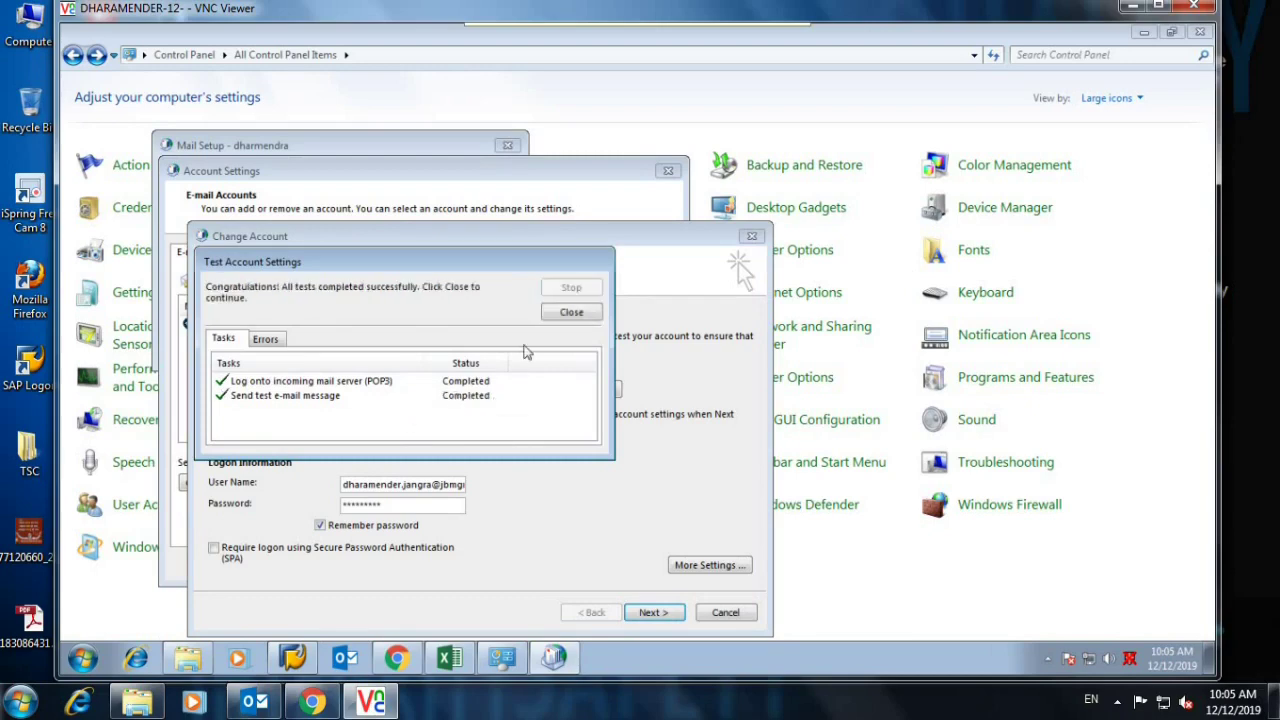
pyautogui.click(563, 316)
pyautogui.click(656, 613)
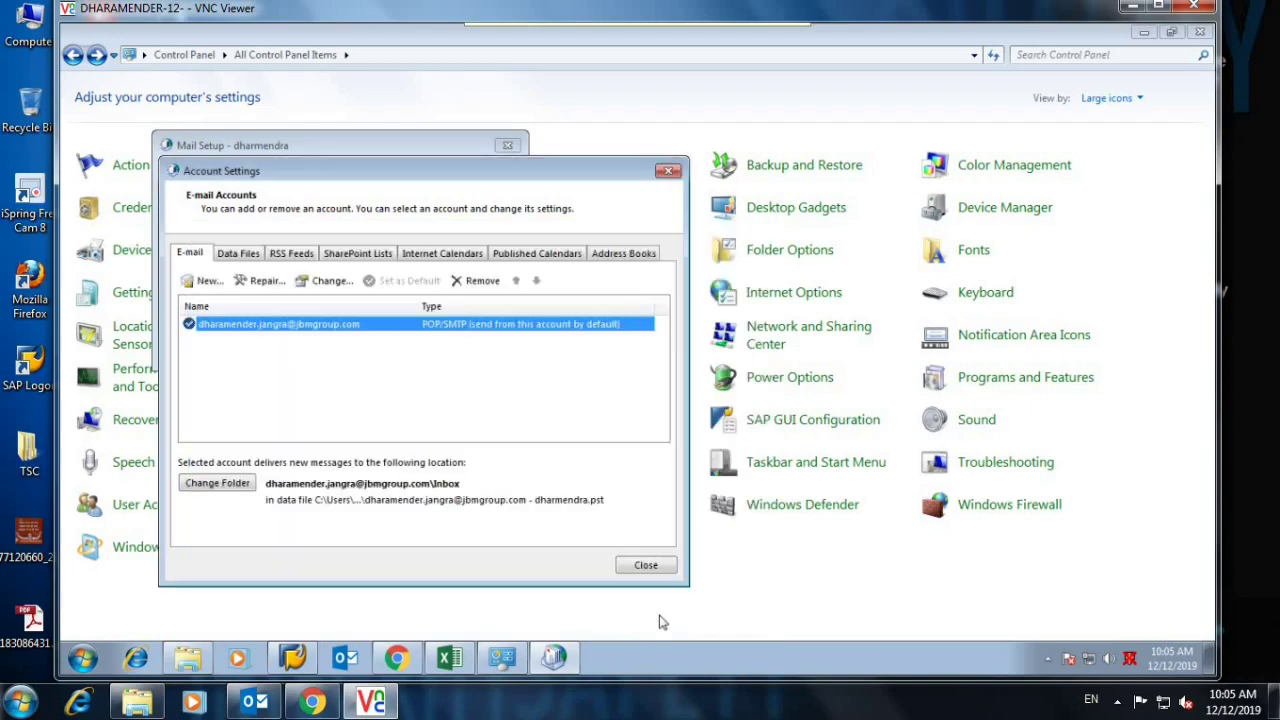
pyautogui.click(645, 566)
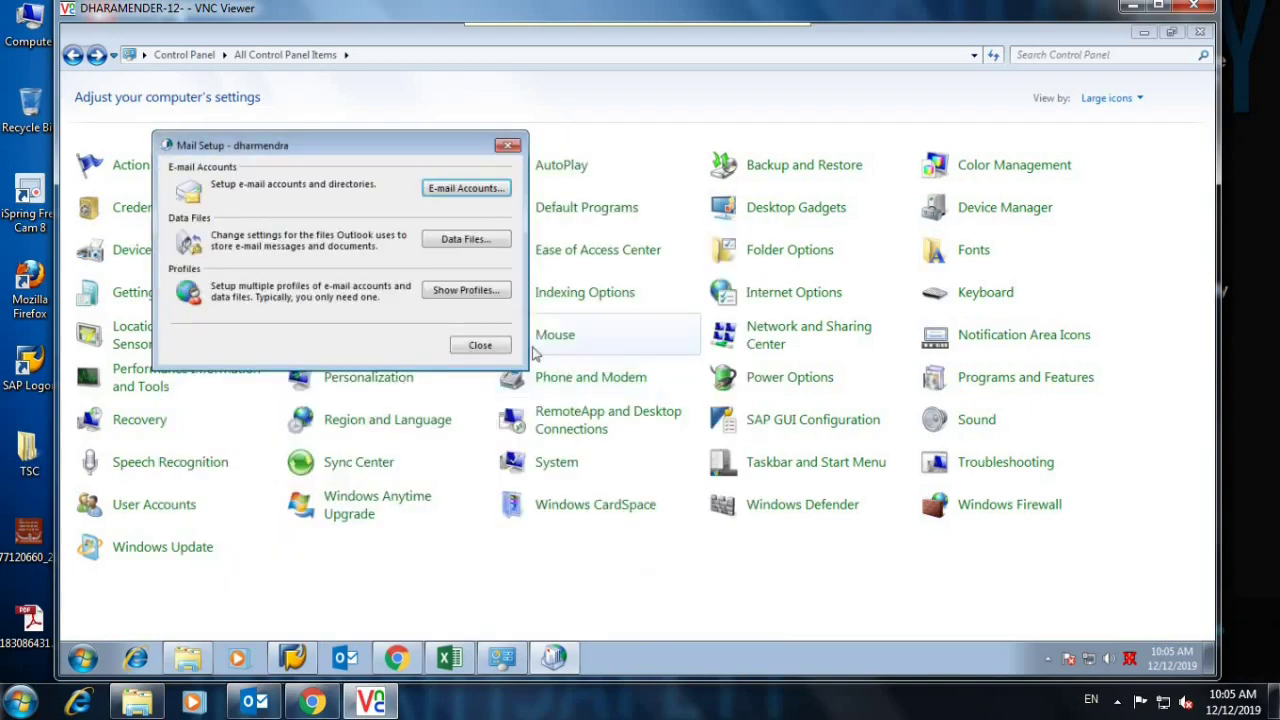
pyautogui.click(480, 346)
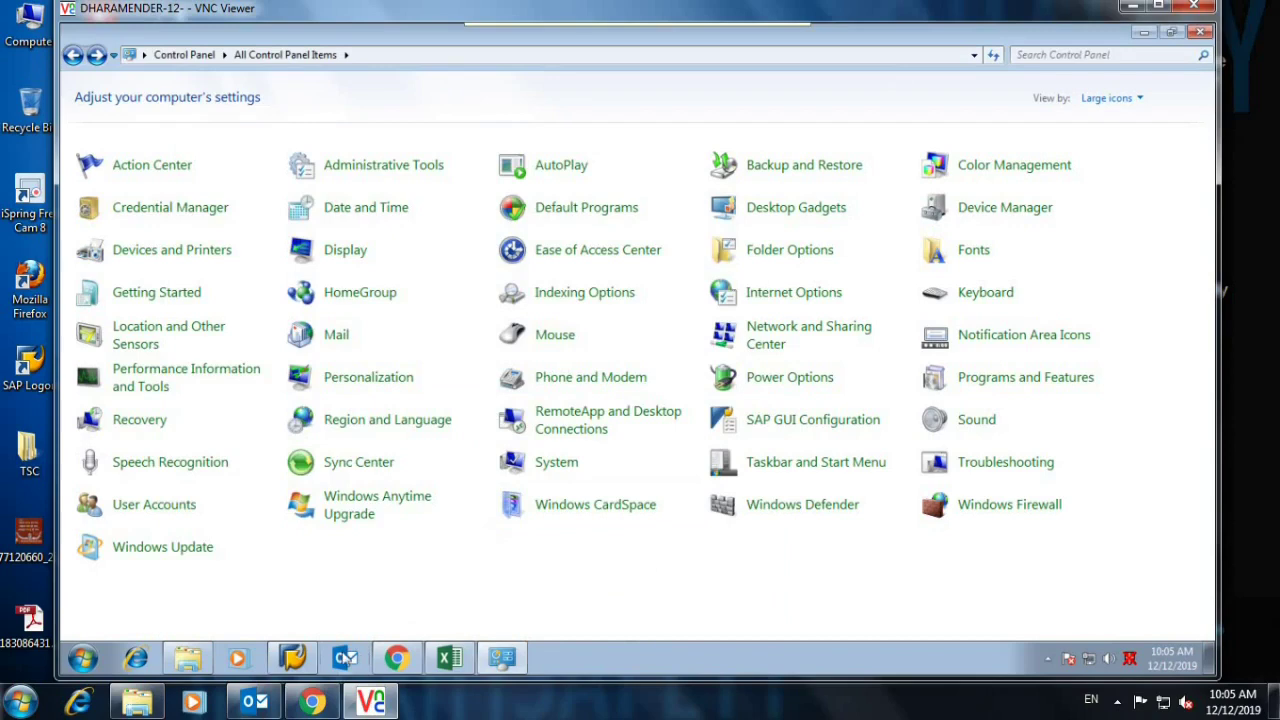
# Launch Outlook, accept running the Inbox Repair Tool, and start scanning the .pst file.
pyautogui.click(345, 657)
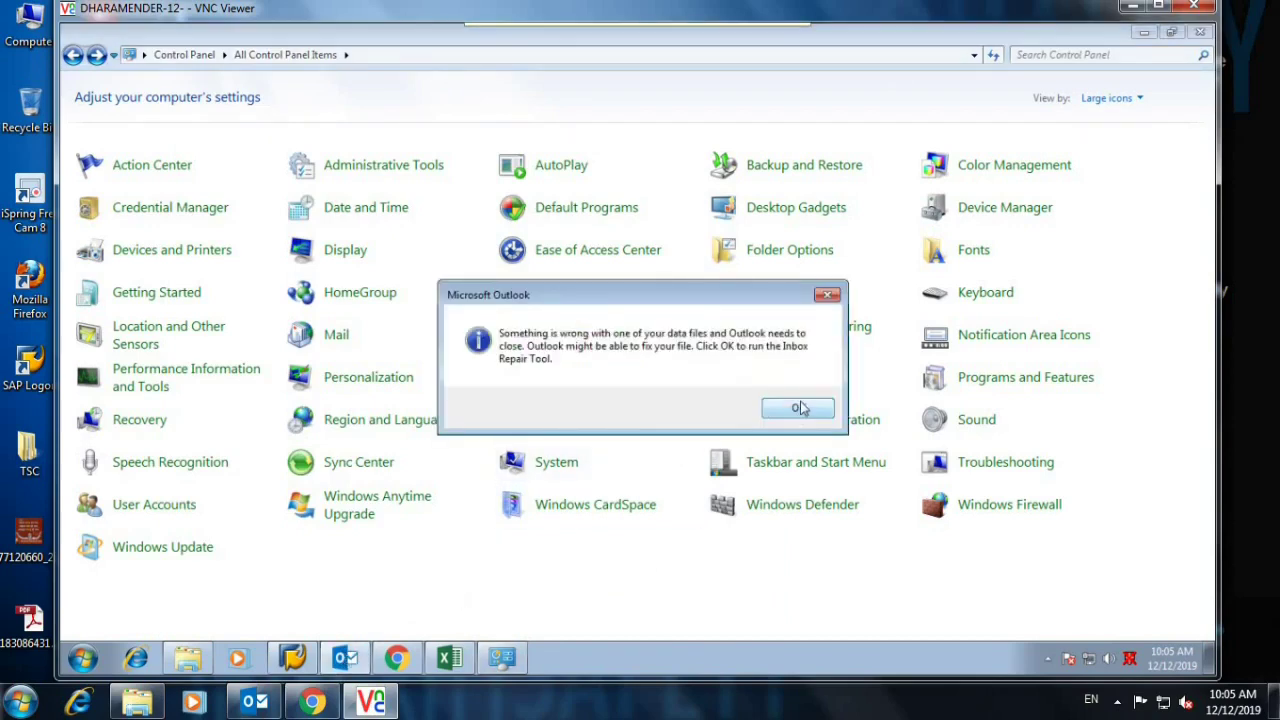
pyautogui.click(798, 408)
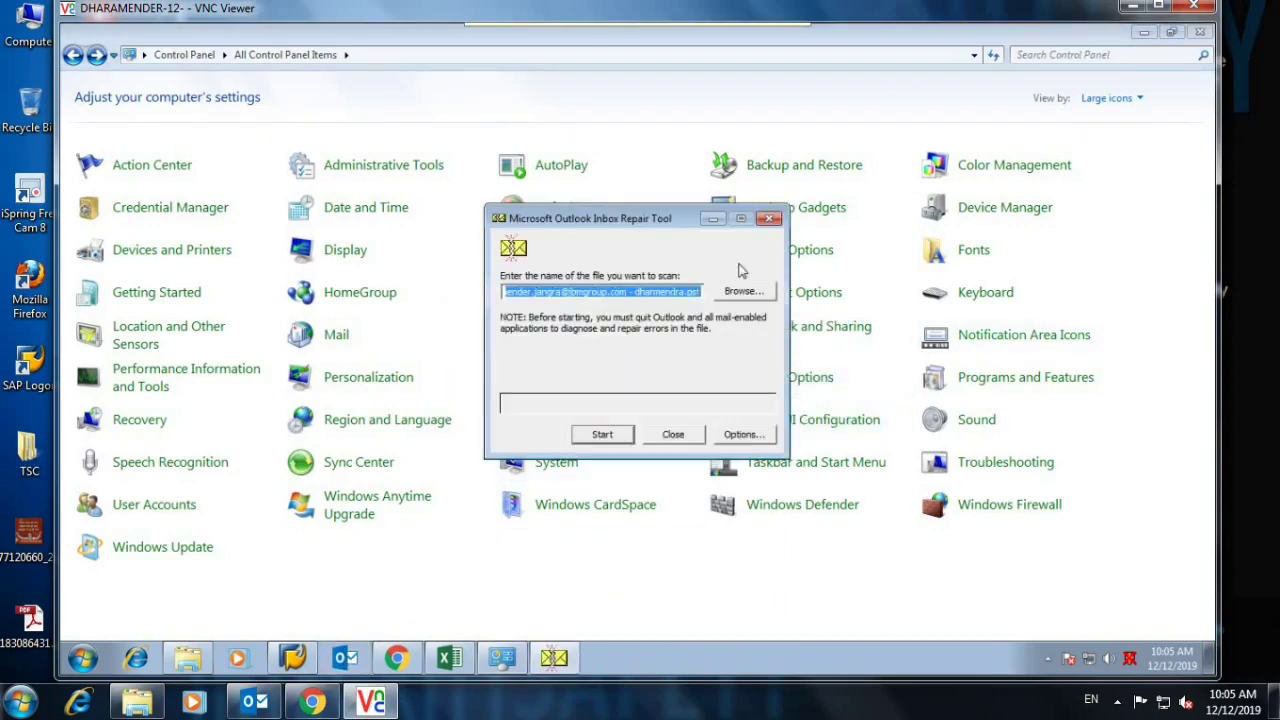
pyautogui.click(625, 440)
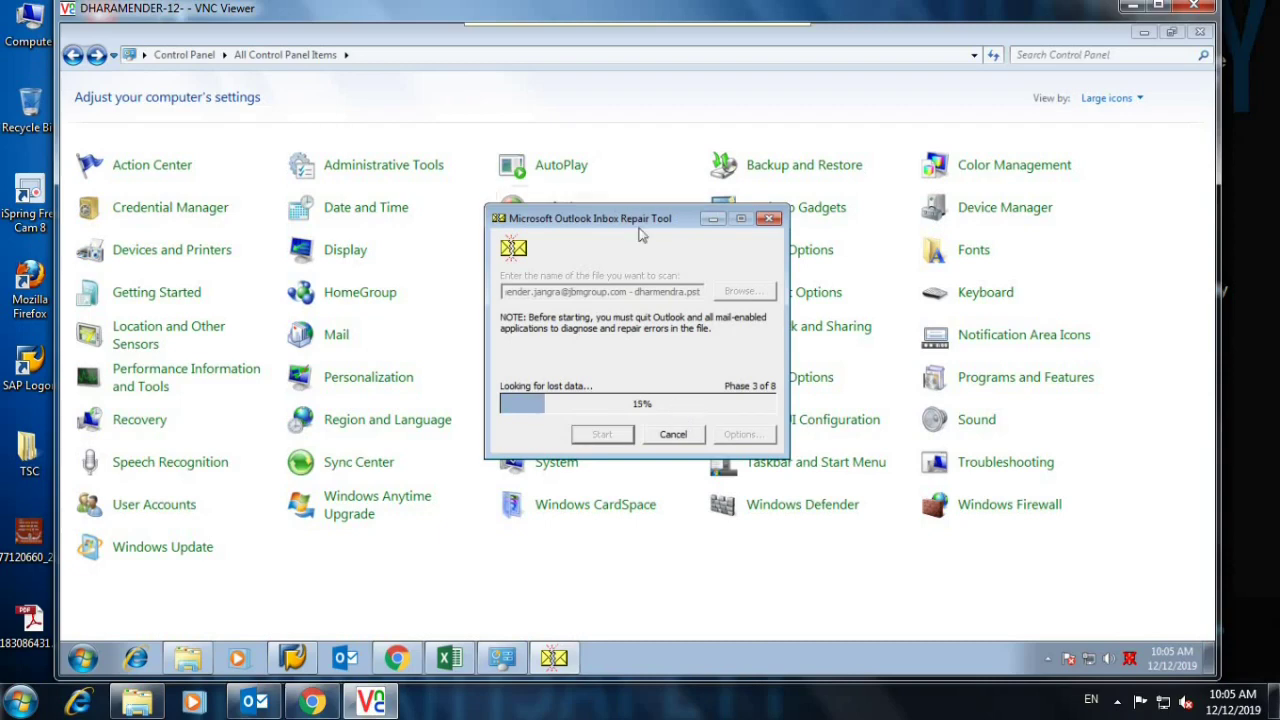
# While the scan runs, reposition the repair window and cycle through the open taskbar windows.
pyautogui.moveTo(637, 223); pyautogui.dragTo(607, 160)
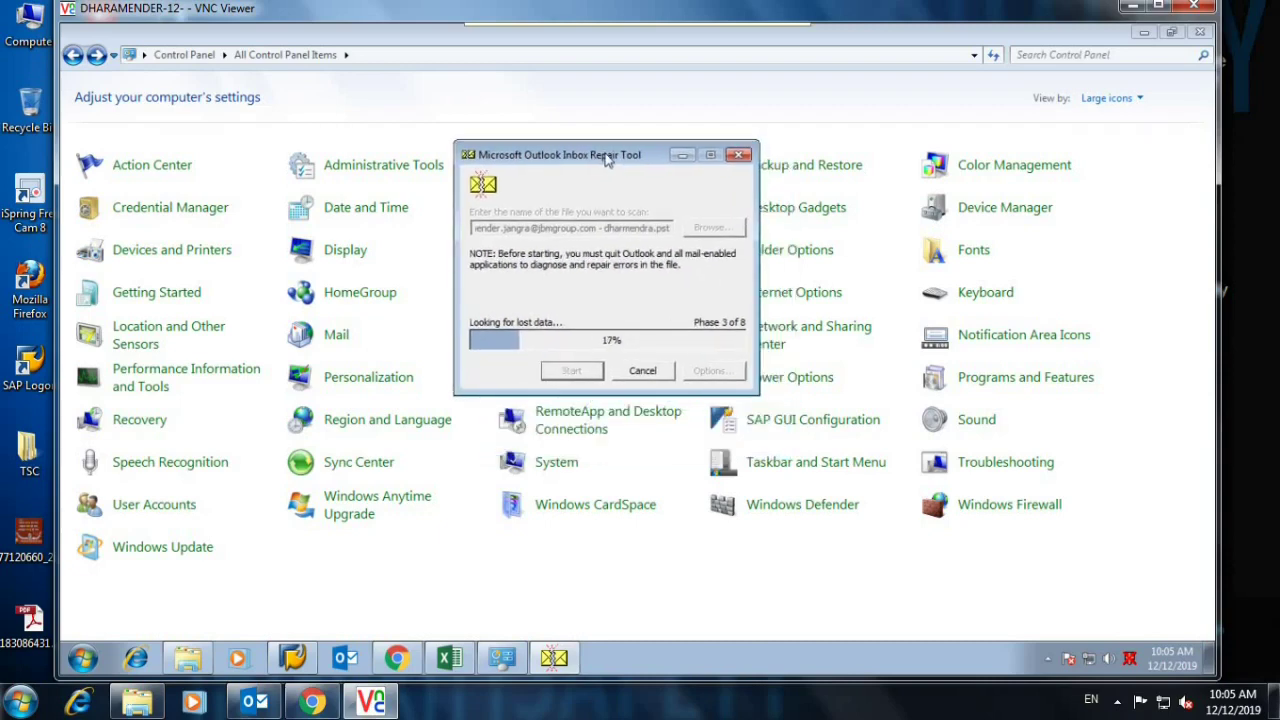
pyautogui.moveTo(607, 160); pyautogui.dragTo(740, 219)
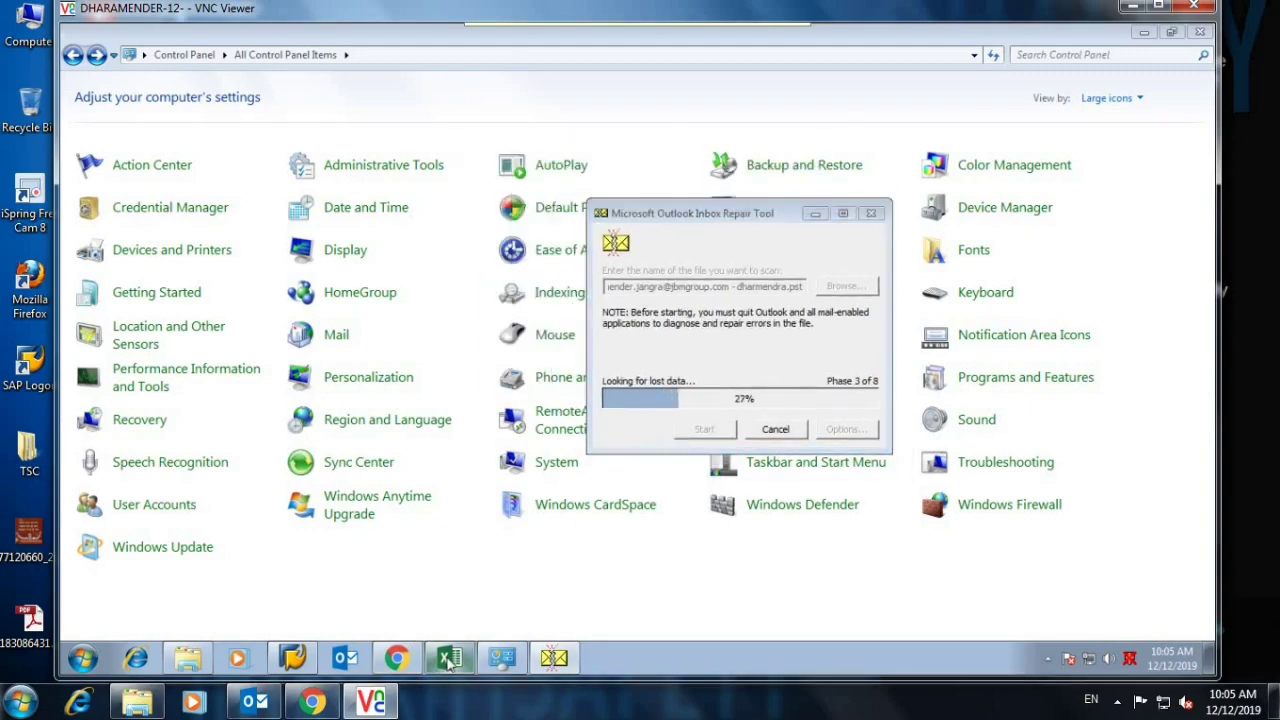
pyautogui.click(449, 659)
pyautogui.click(501, 658)
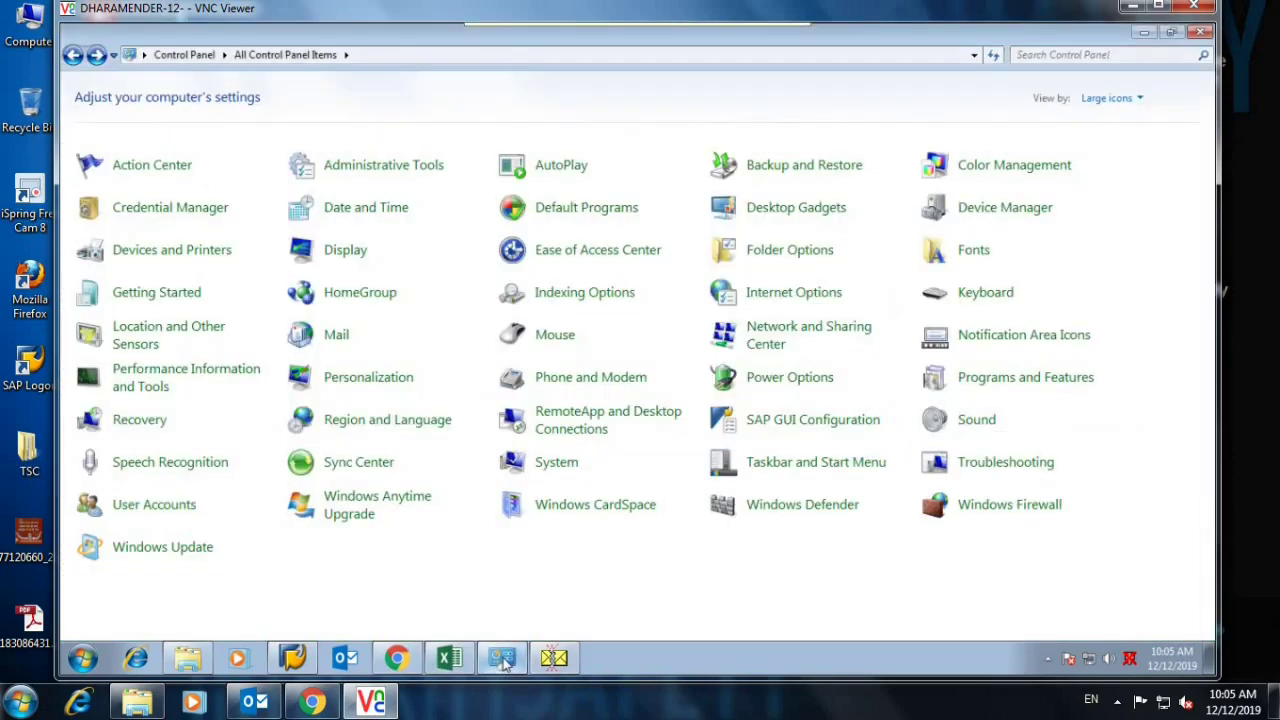
pyautogui.click(560, 660)
pyautogui.click(540, 662)
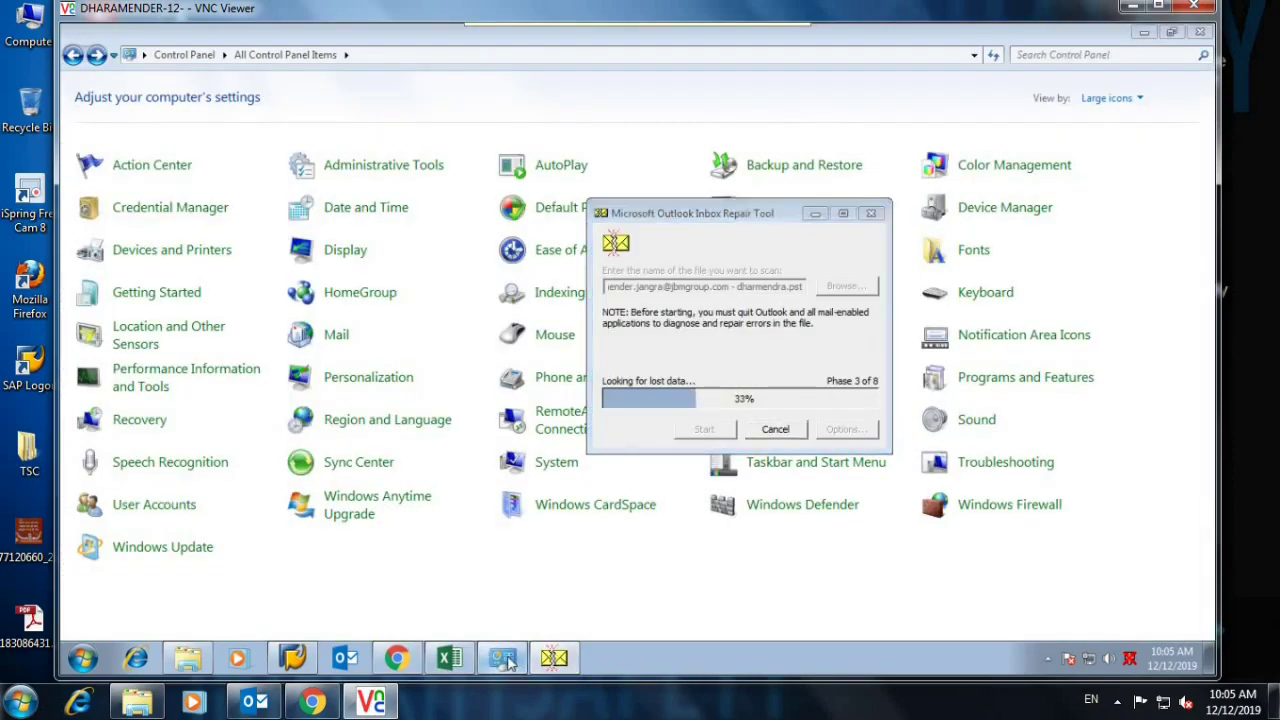
pyautogui.click(449, 659)
pyautogui.click(396, 658)
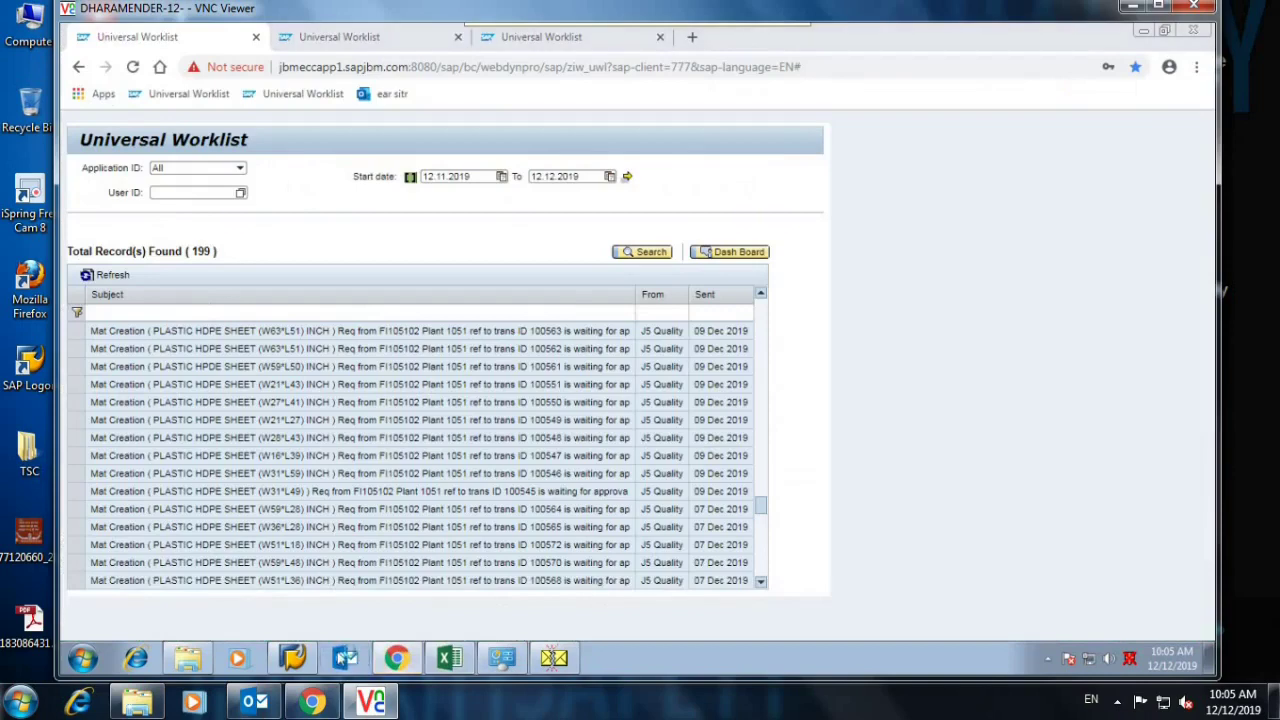
pyautogui.click(292, 658)
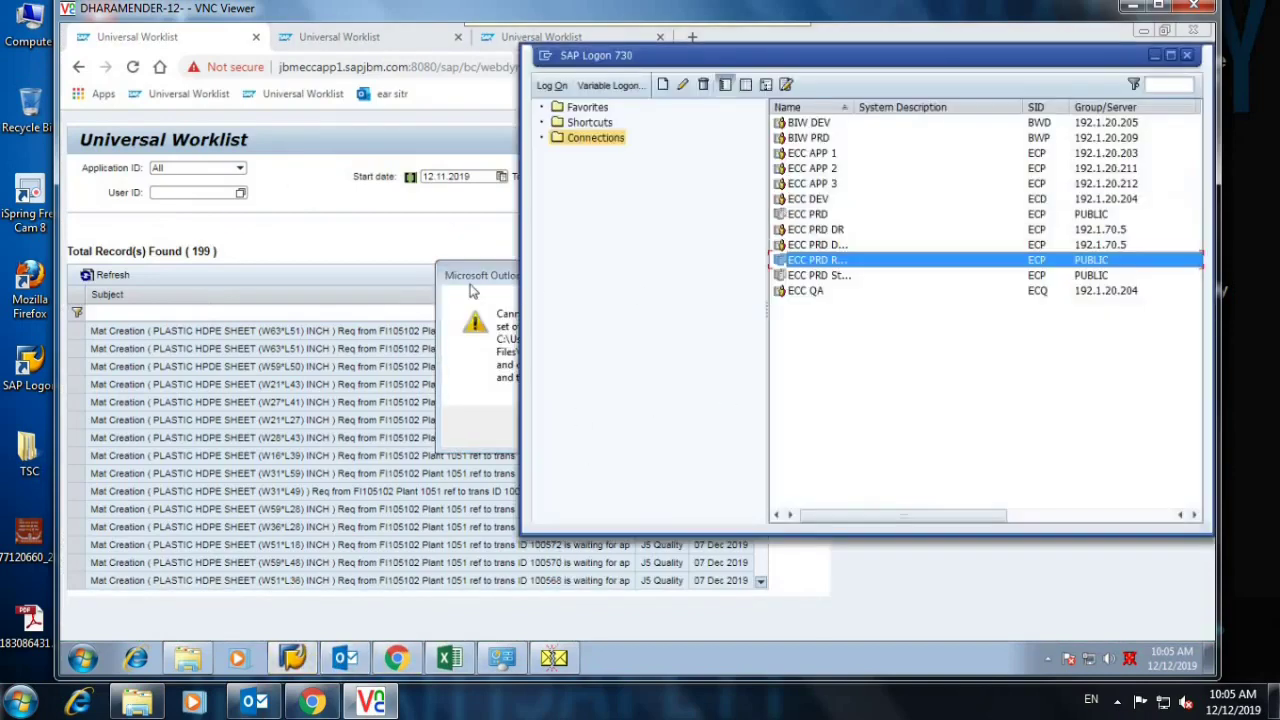
# Dismiss the Outlook cannot-start error and minimise the SAP Logon, browser and VNC windows.
pyautogui.click(472, 290)
pyautogui.click(768, 427)
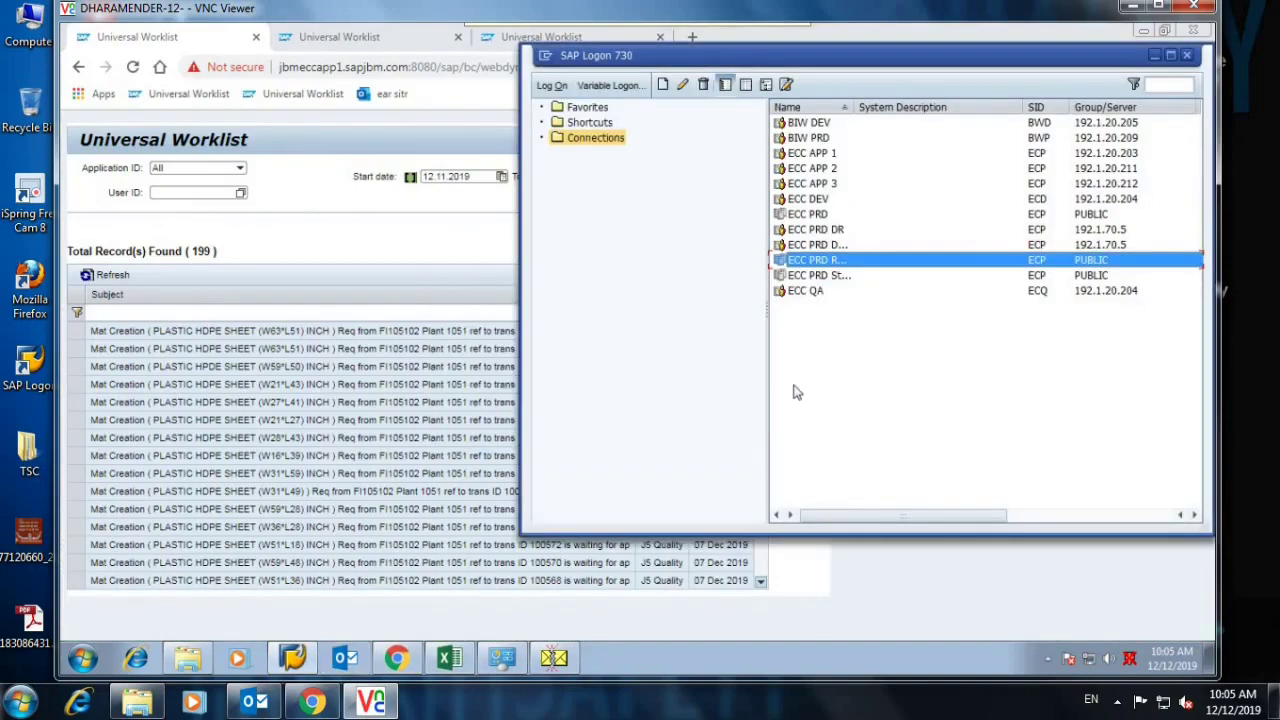
pyautogui.click(1154, 55)
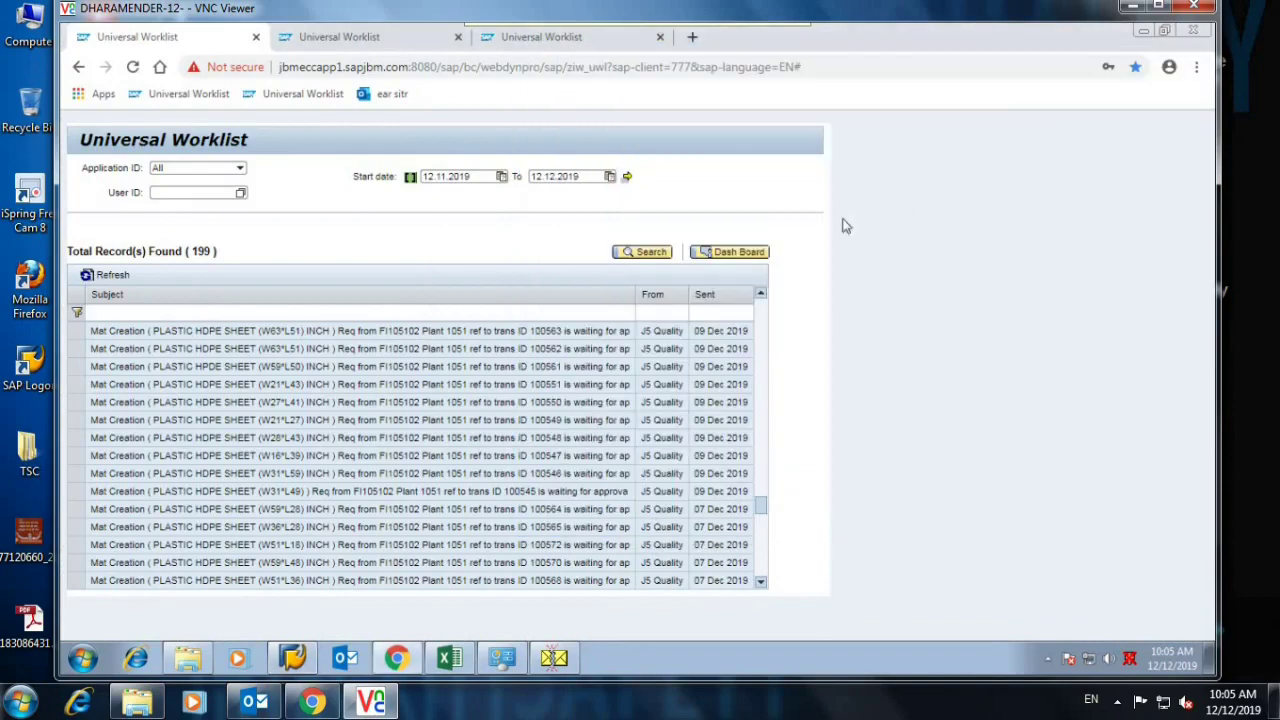
pyautogui.click(1138, 30)
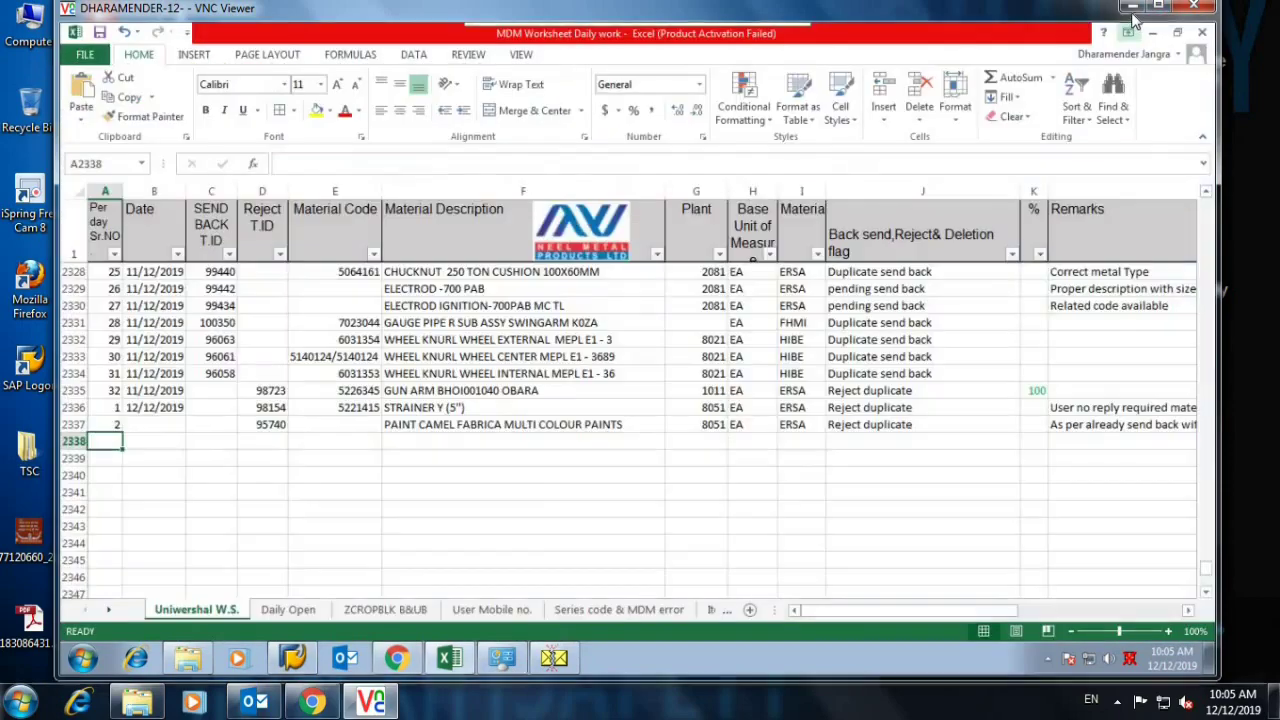
pyautogui.click(1131, 7)
# Refresh the local desktop four times from its shortcut menu.
pyautogui.rightClick(585, 143)
pyautogui.click(640, 197)
pyautogui.rightClick(489, 158)
pyautogui.click(550, 222)
pyautogui.rightClick(476, 172)
pyautogui.click(525, 229)
pyautogui.rightClick(442, 194)
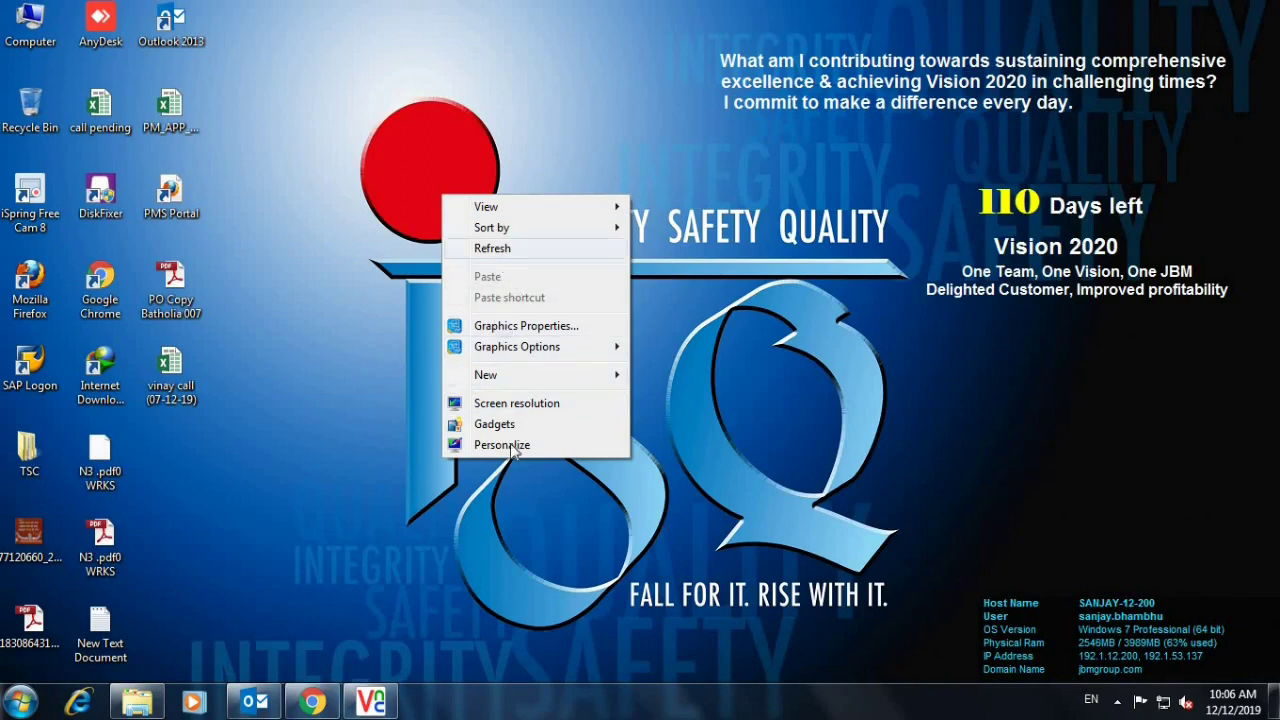
pyautogui.click(503, 250)
# Restore the VNC session and, once errors are reported, cancel the repair tool without repairing.
pyautogui.click(386, 700)
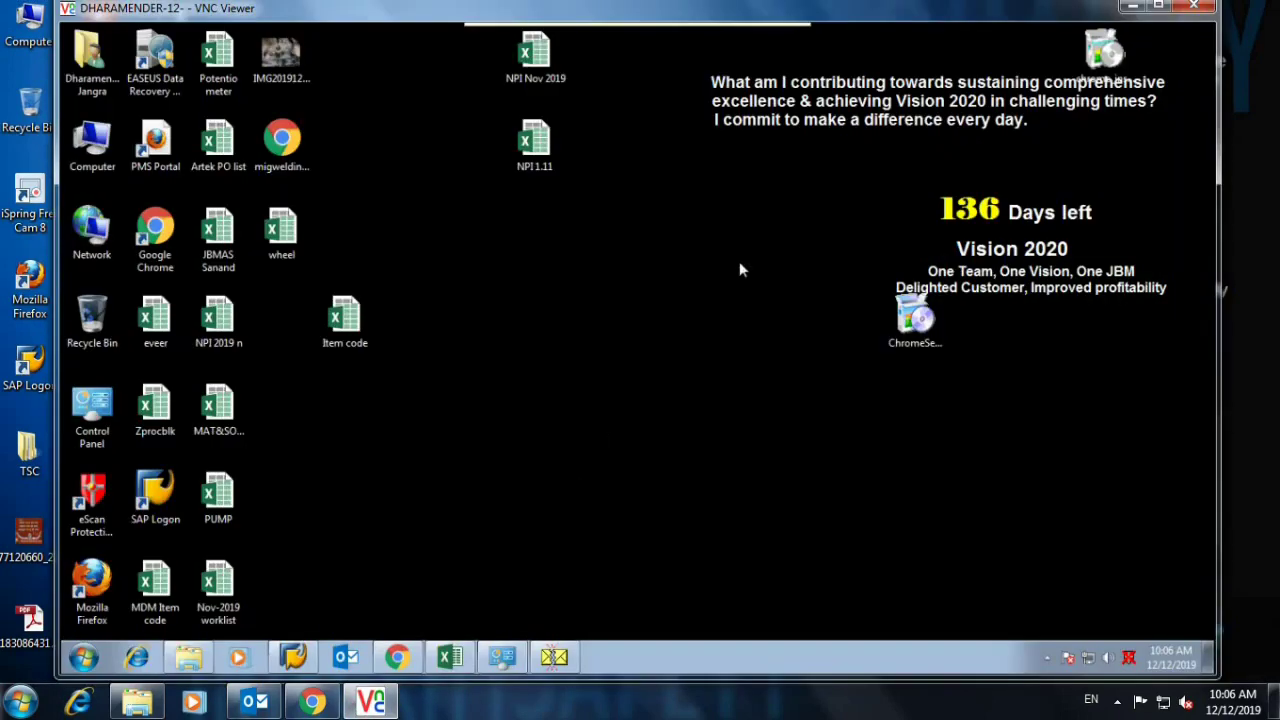
pyautogui.click(554, 657)
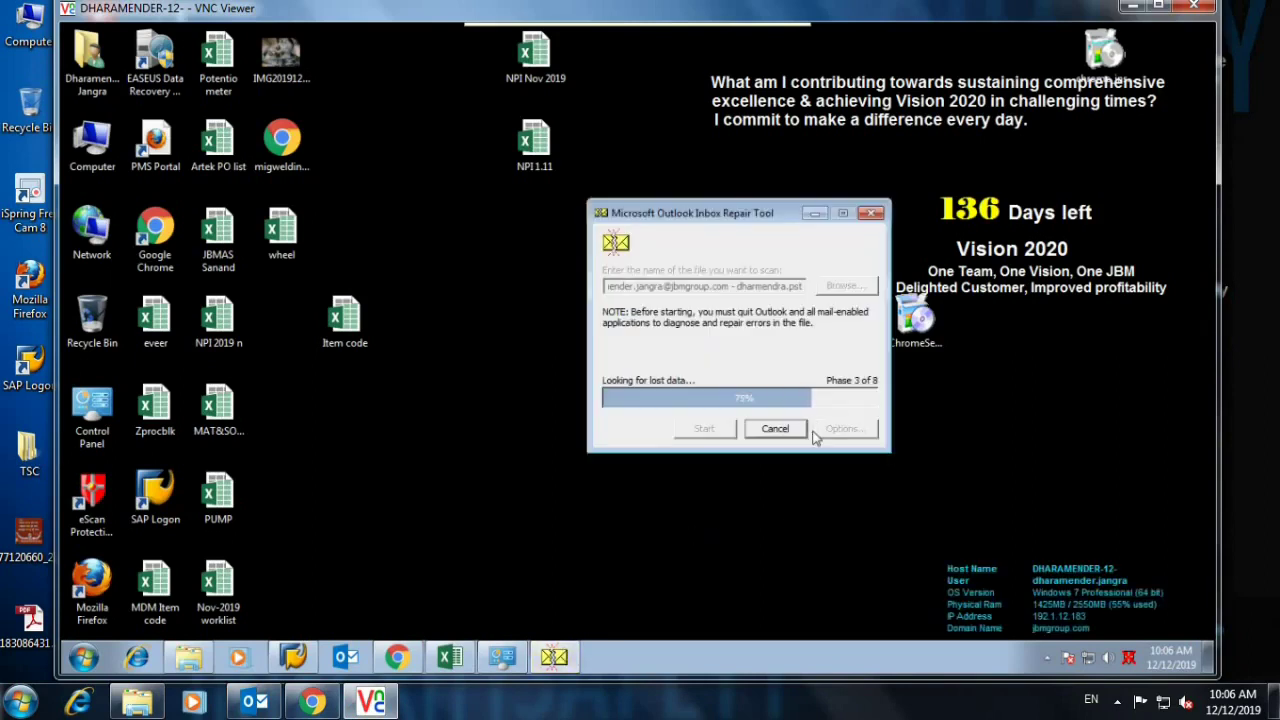
pyautogui.moveTo(728, 215); pyautogui.dragTo(787, 207)
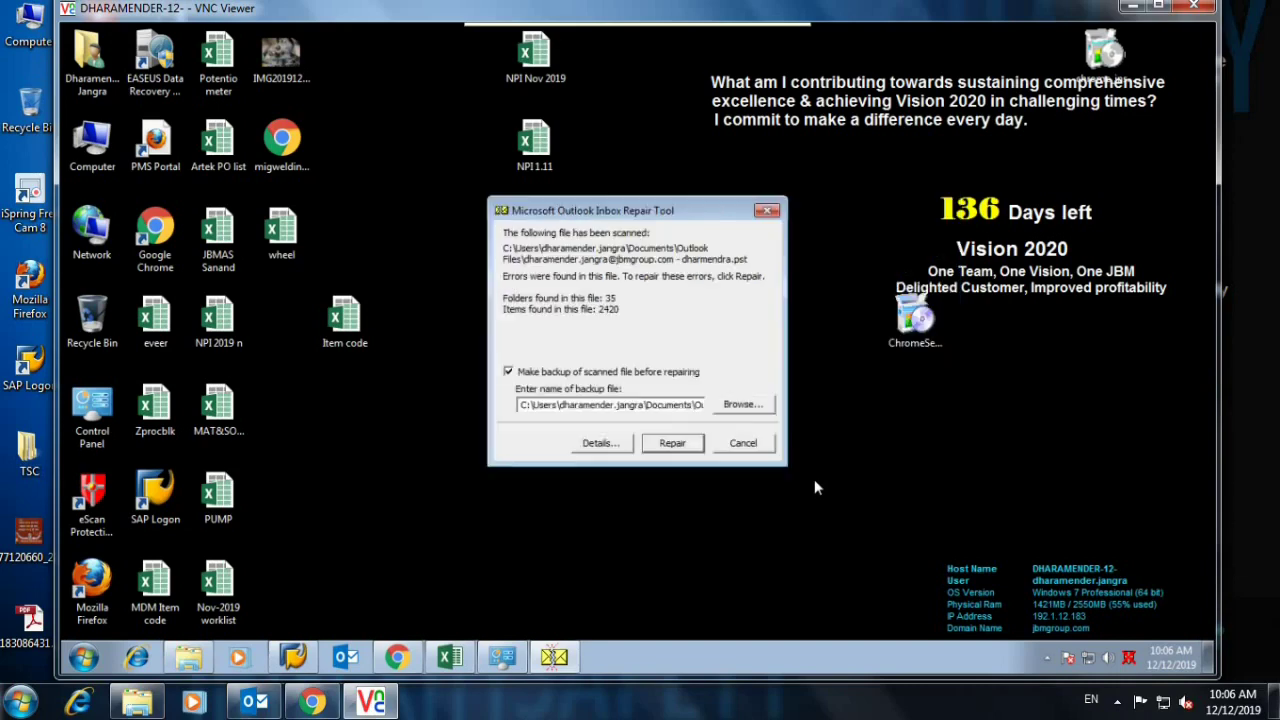
pyautogui.click(743, 446)
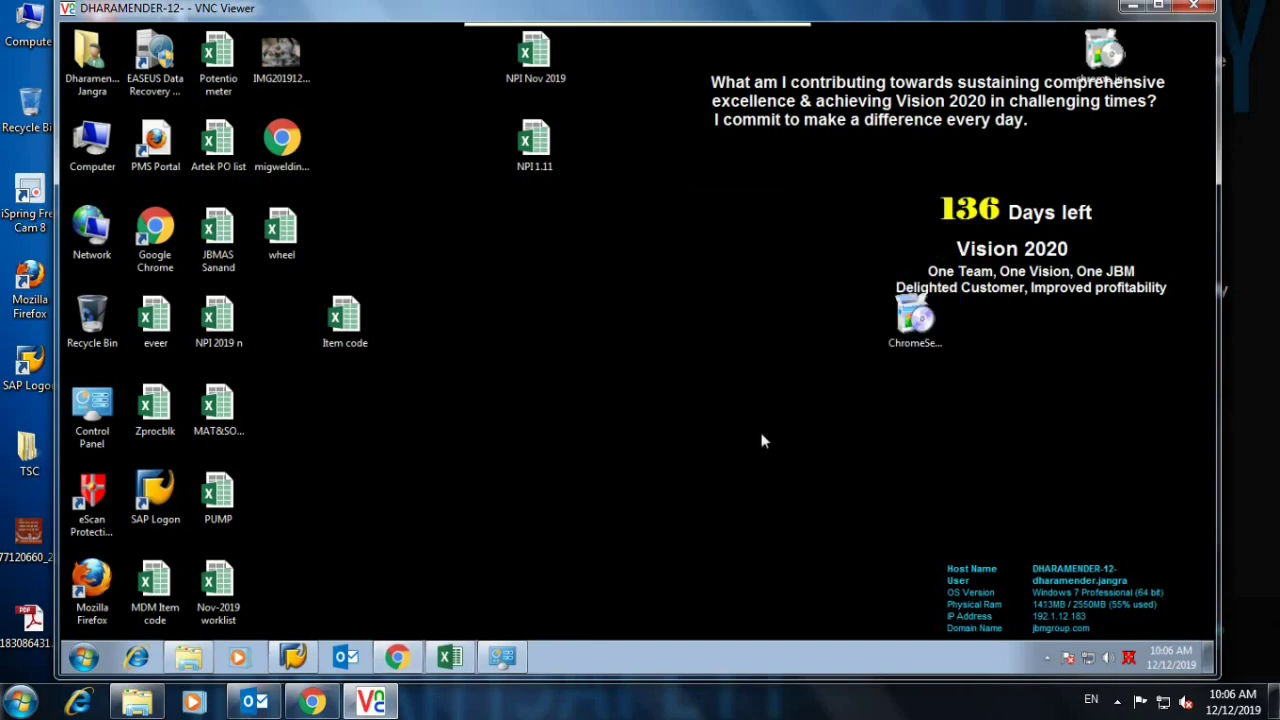
pyautogui.click(350, 657)
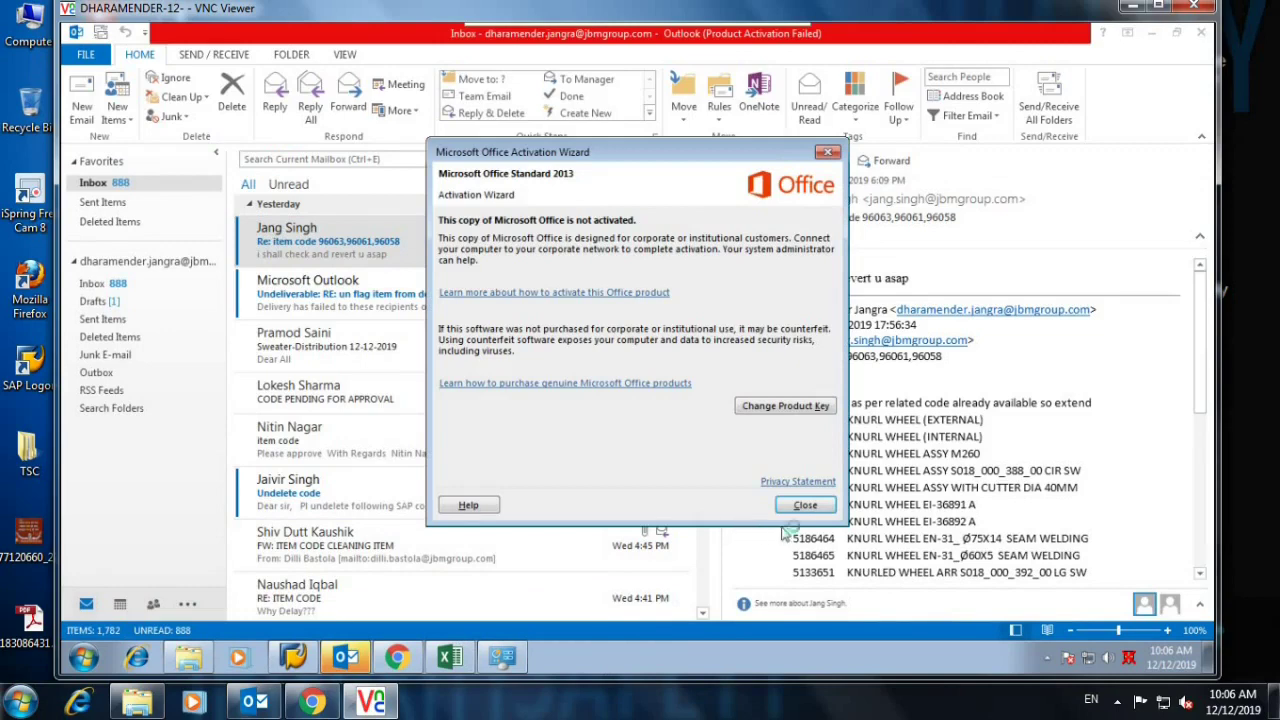
pyautogui.click(805, 505)
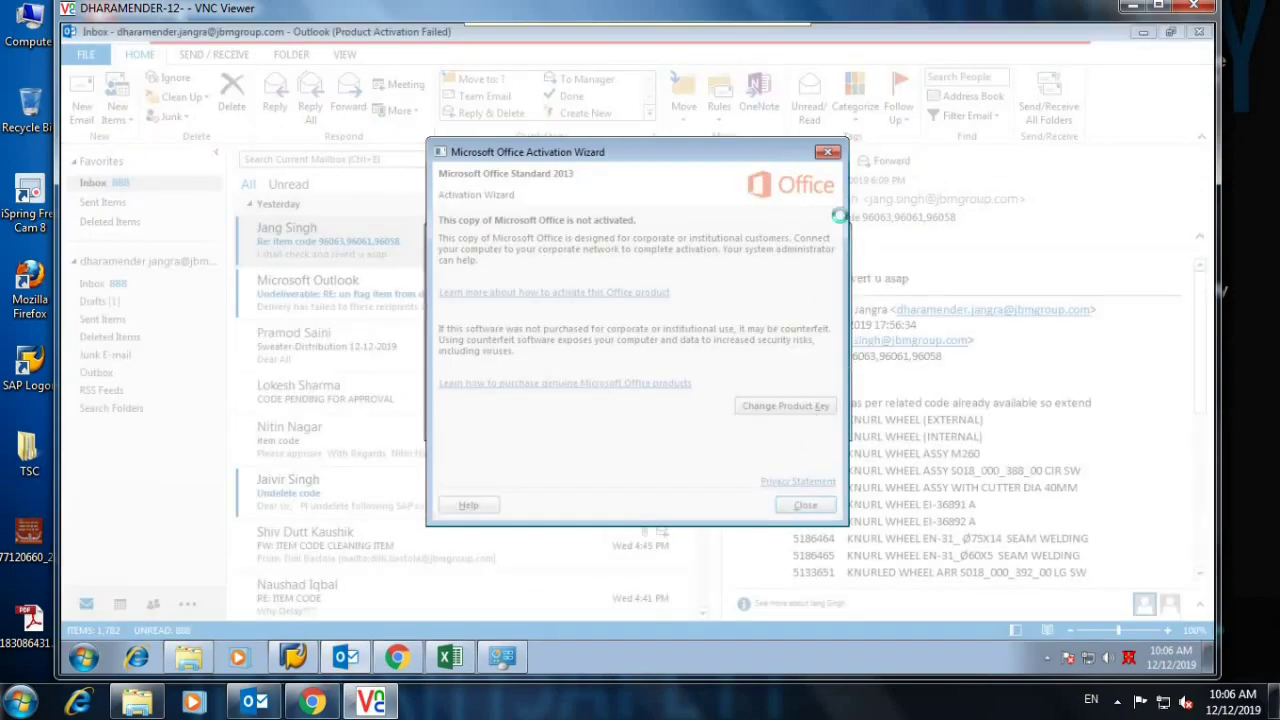
pyautogui.click(826, 153)
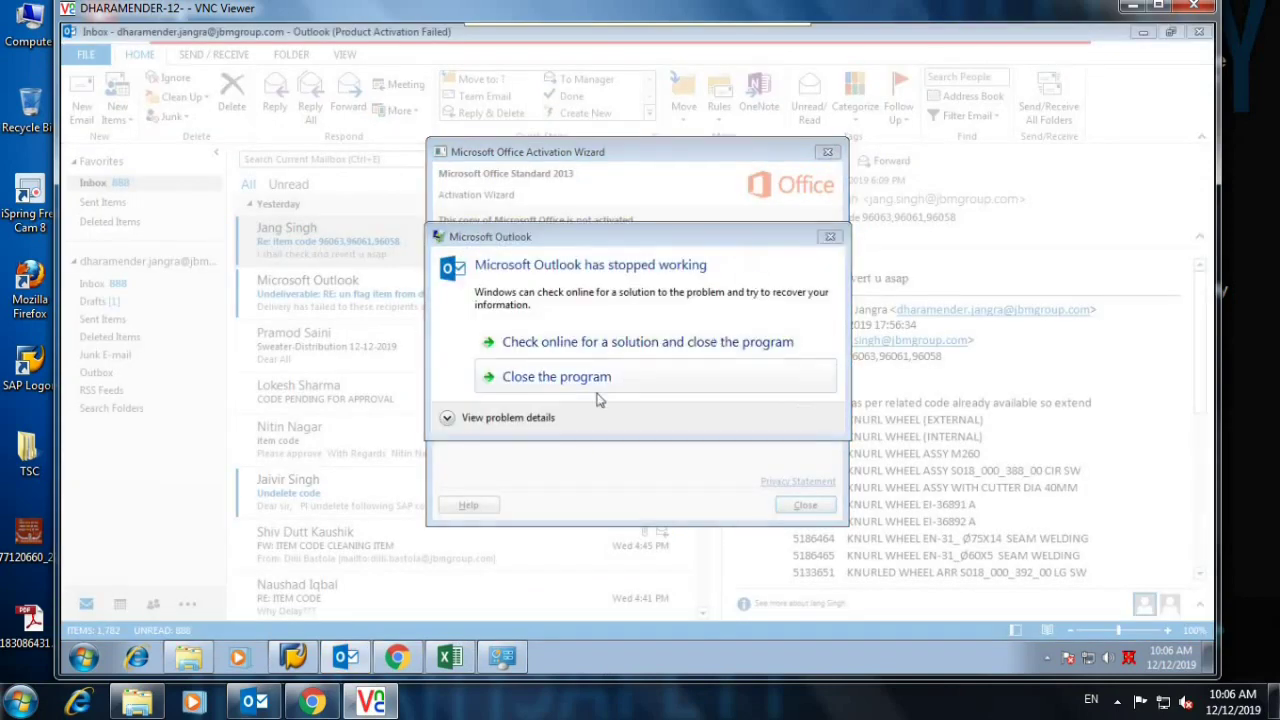
pyautogui.click(564, 388)
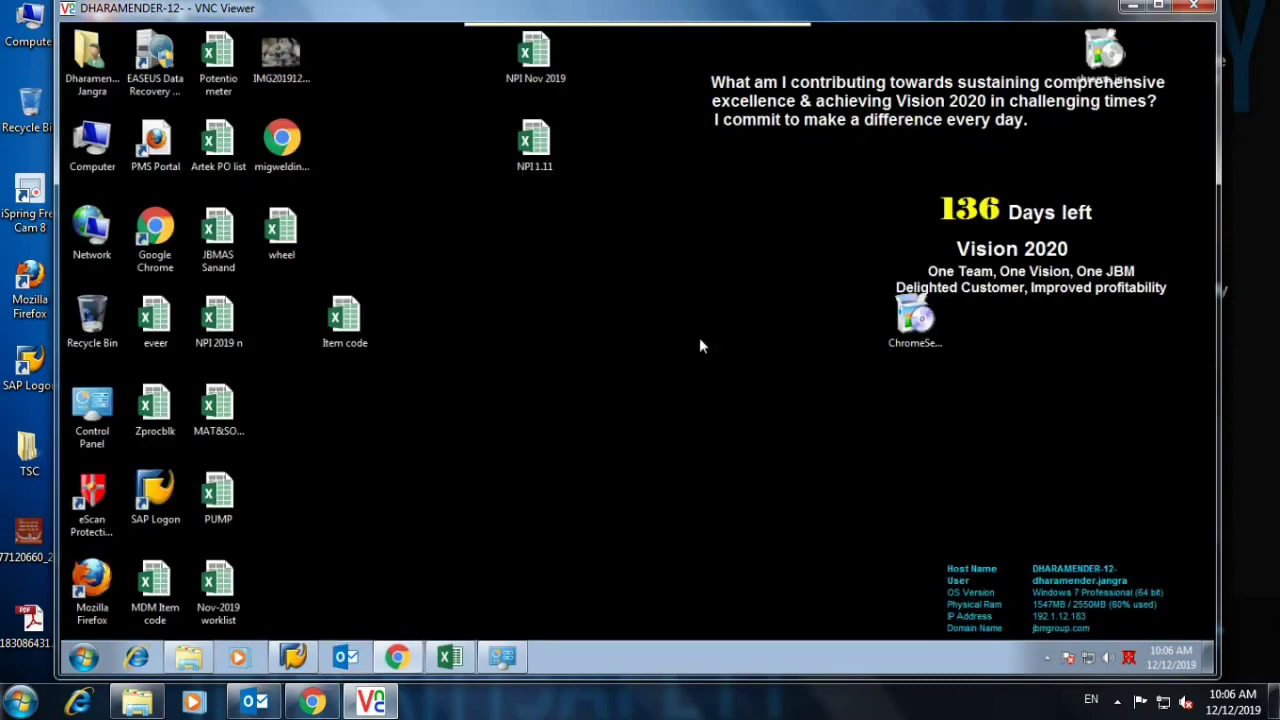
# Open Documents > Outlook Files and inspect the .pst data file's properties.
pyautogui.click(88, 657)
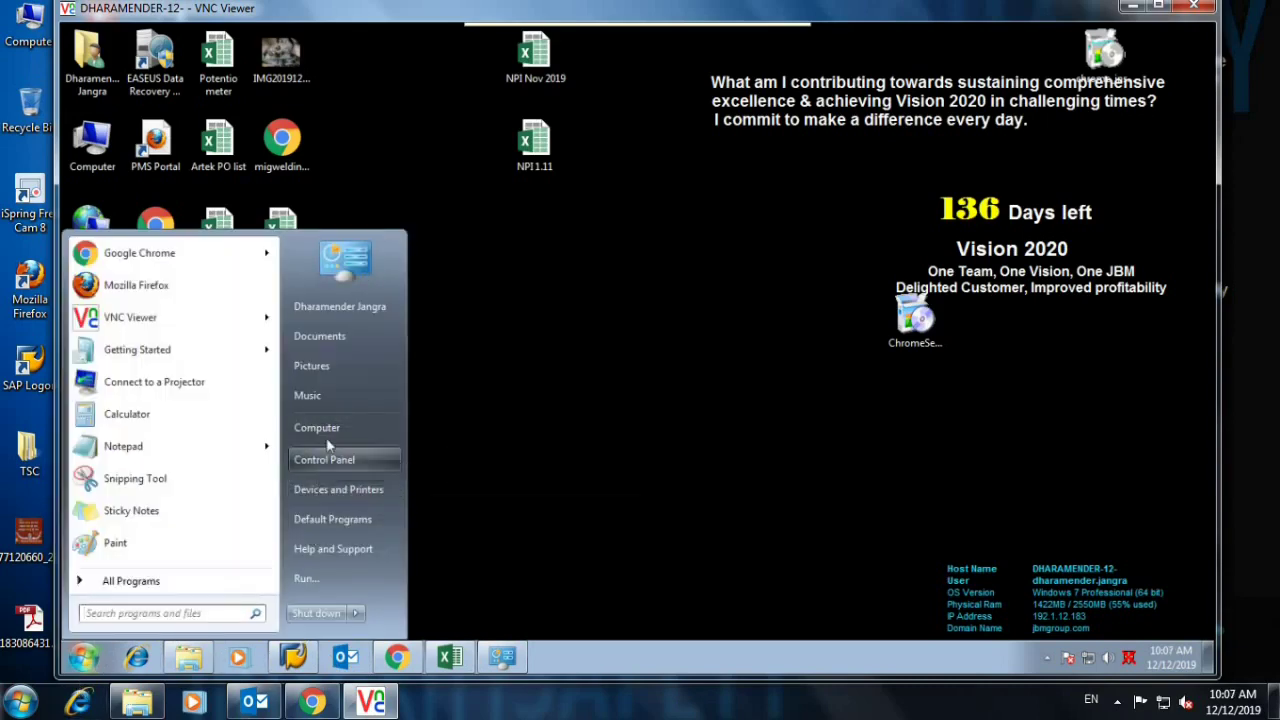
pyautogui.click(335, 336)
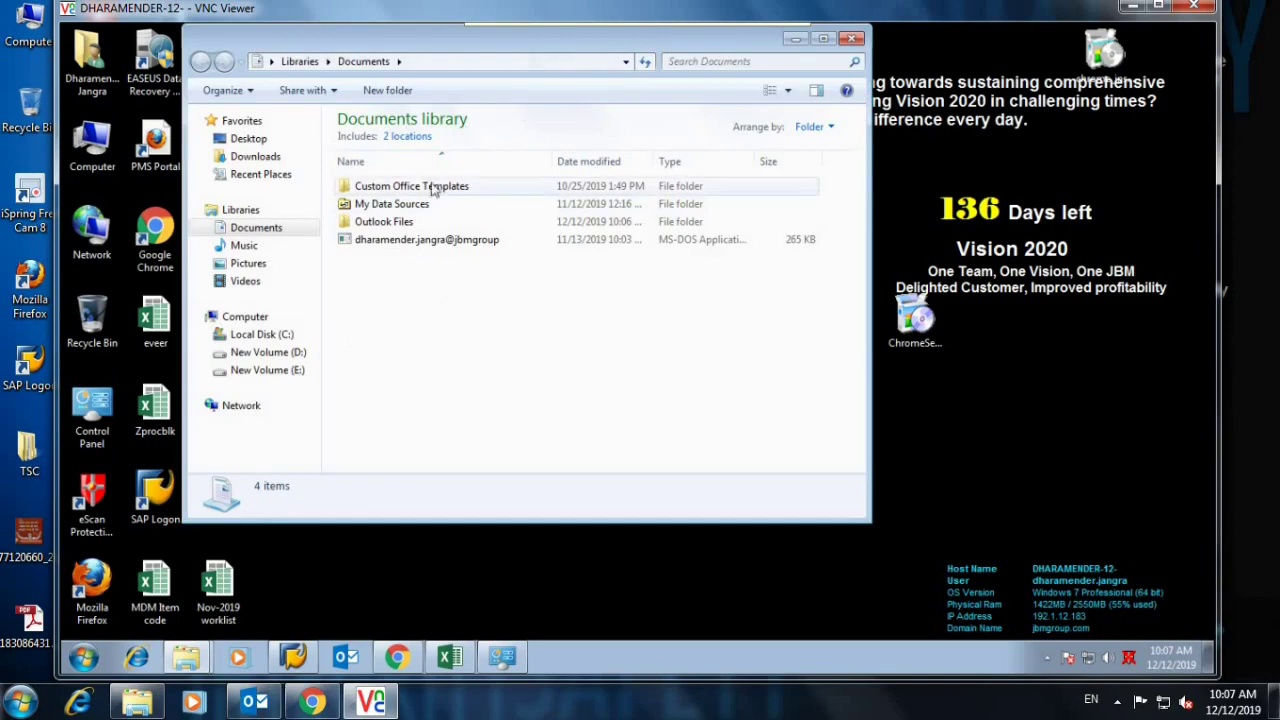
pyautogui.doubleClick(405, 224)
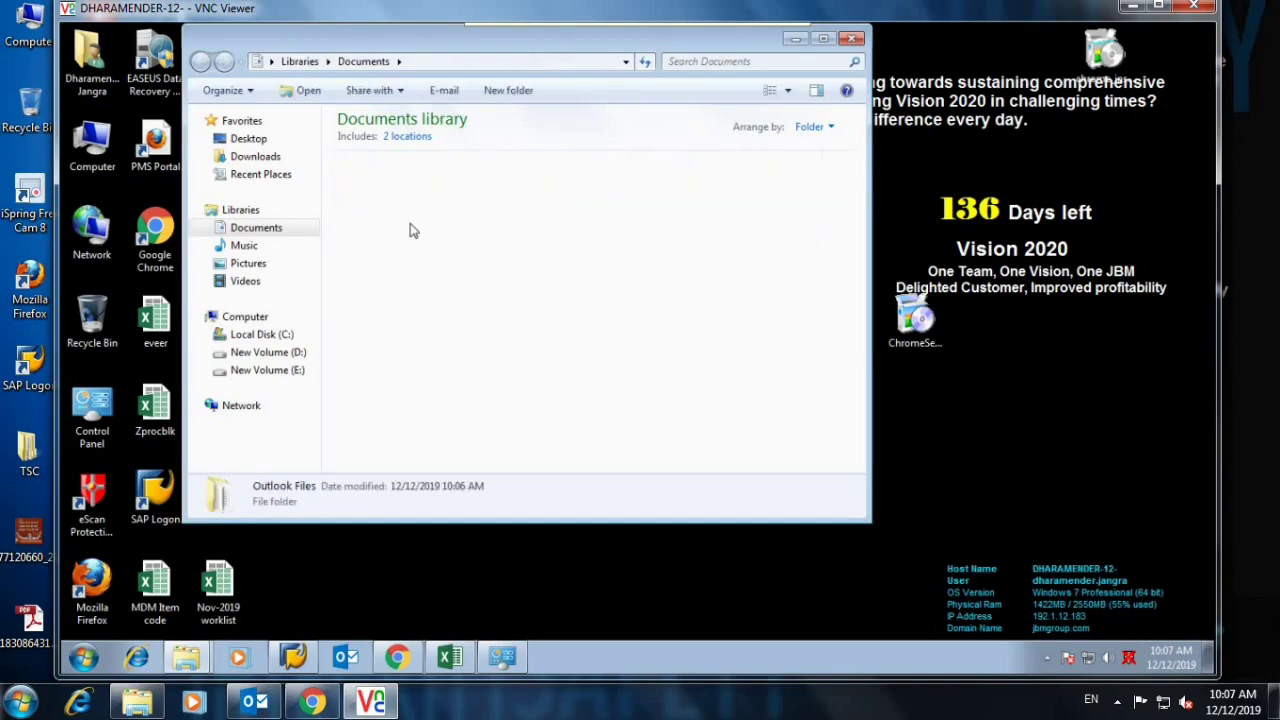
pyautogui.click(400, 209)
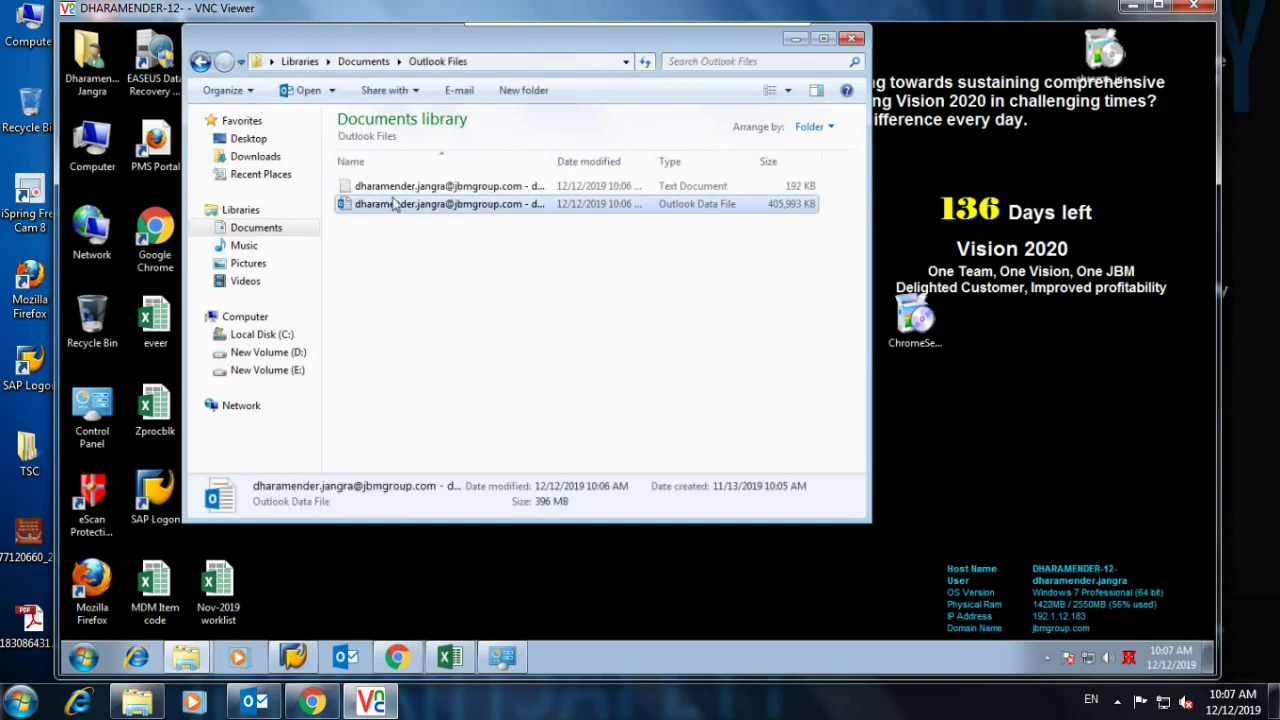
pyautogui.rightClick(406, 205)
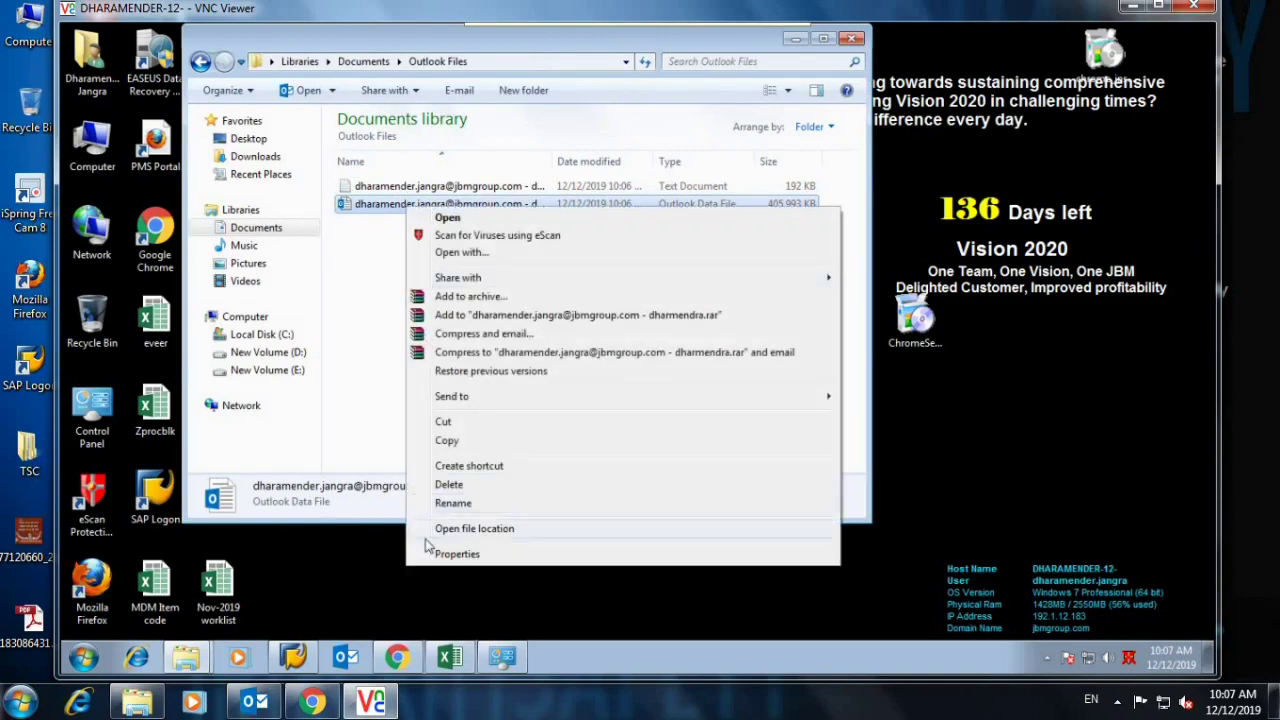
pyautogui.click(456, 554)
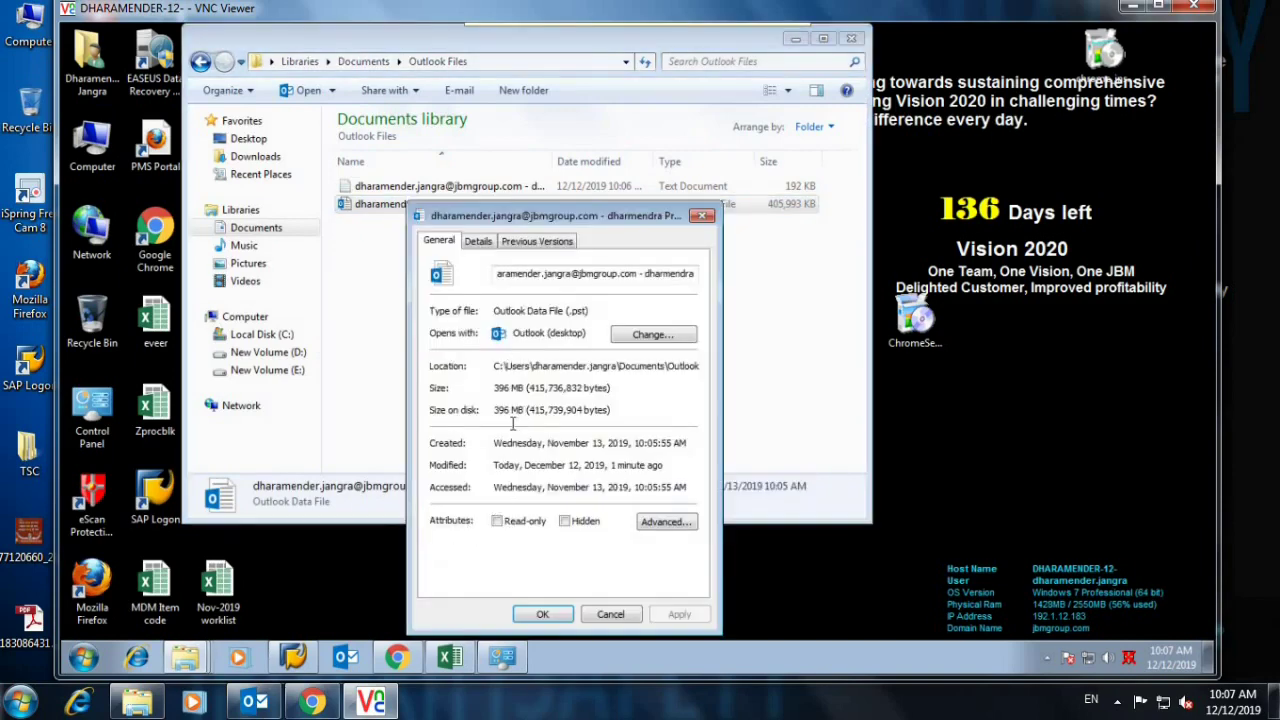
pyautogui.click(703, 217)
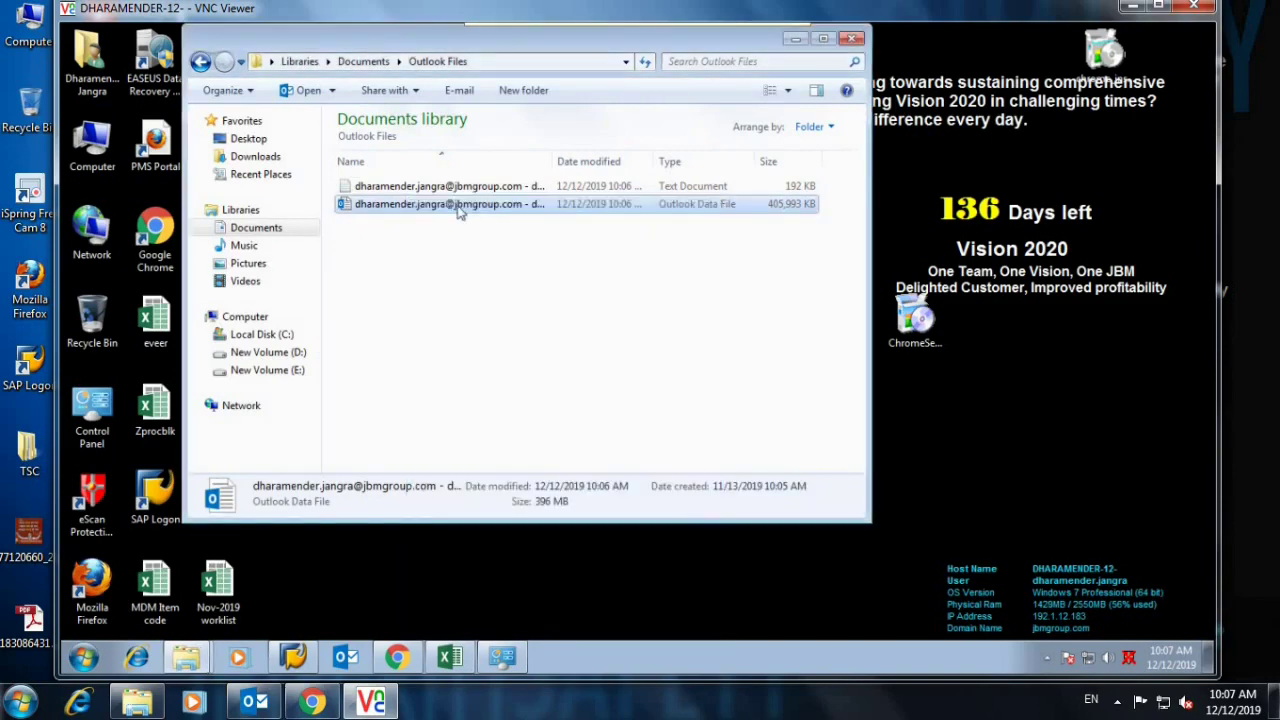
# Inspect the 192 KB log file's properties, then close the Outlook Files window.
pyautogui.click(450, 187)
pyautogui.rightClick(450, 187)
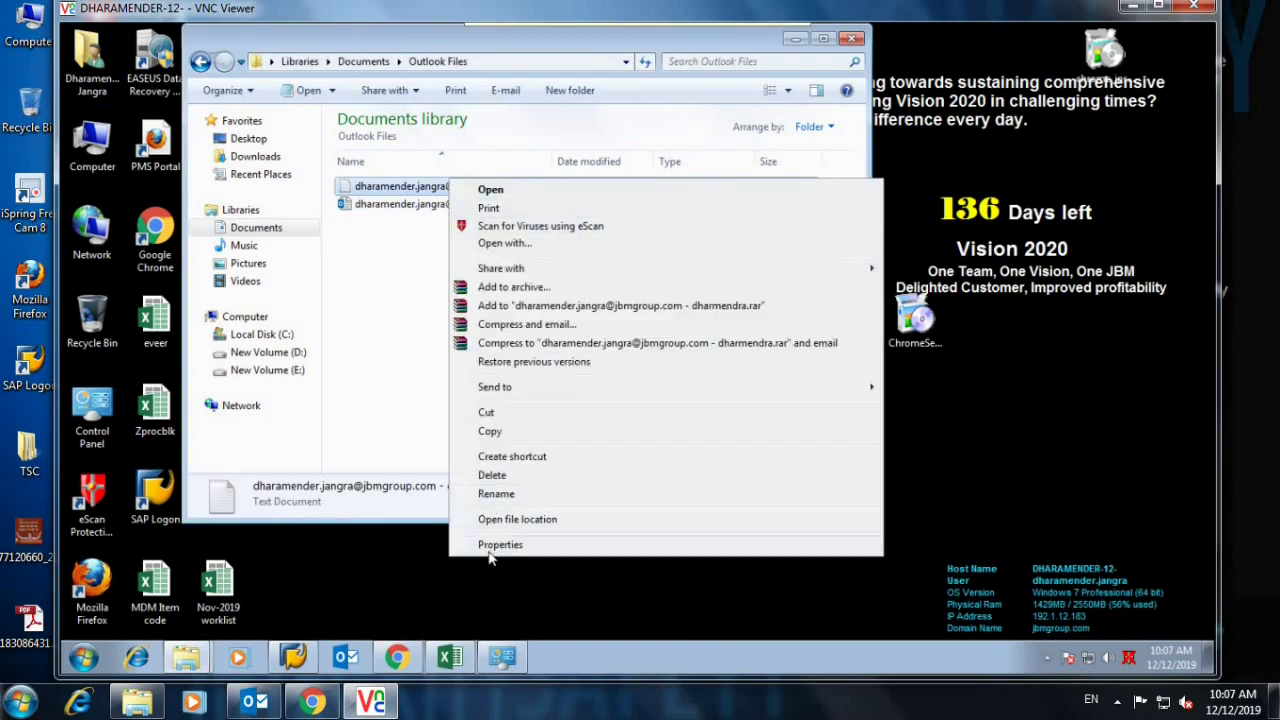
pyautogui.click(492, 545)
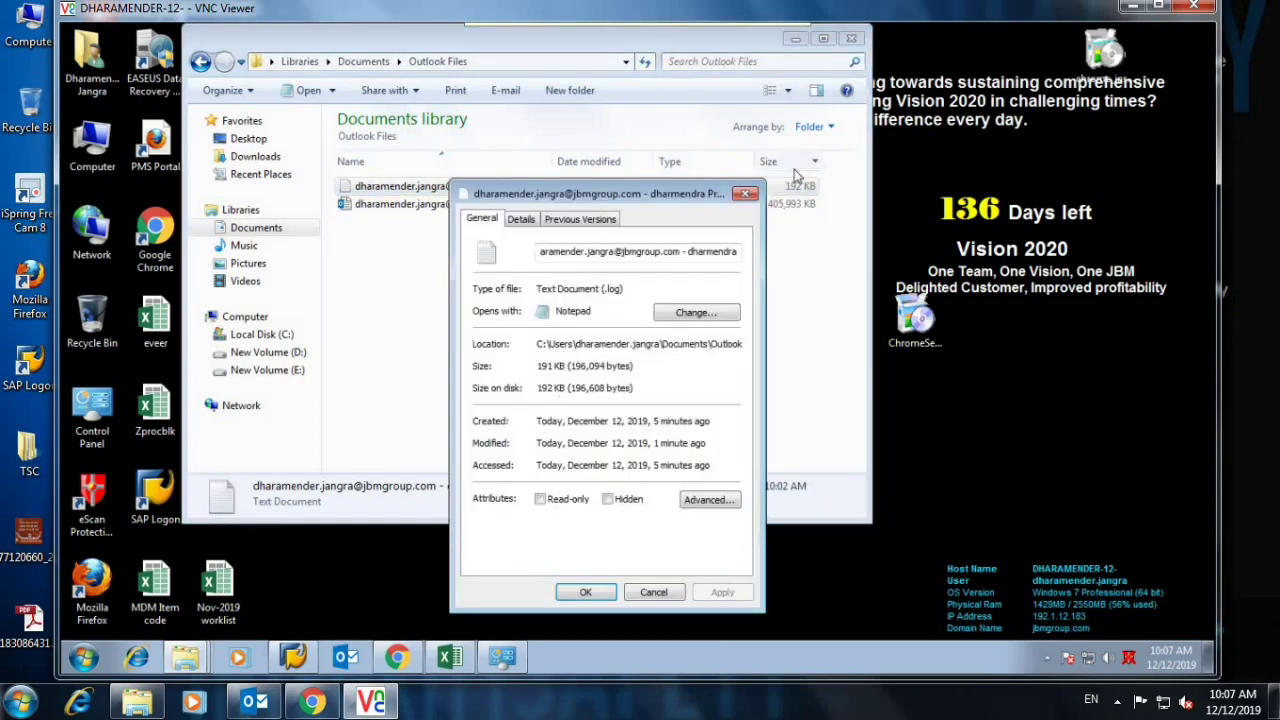
pyautogui.click(745, 194)
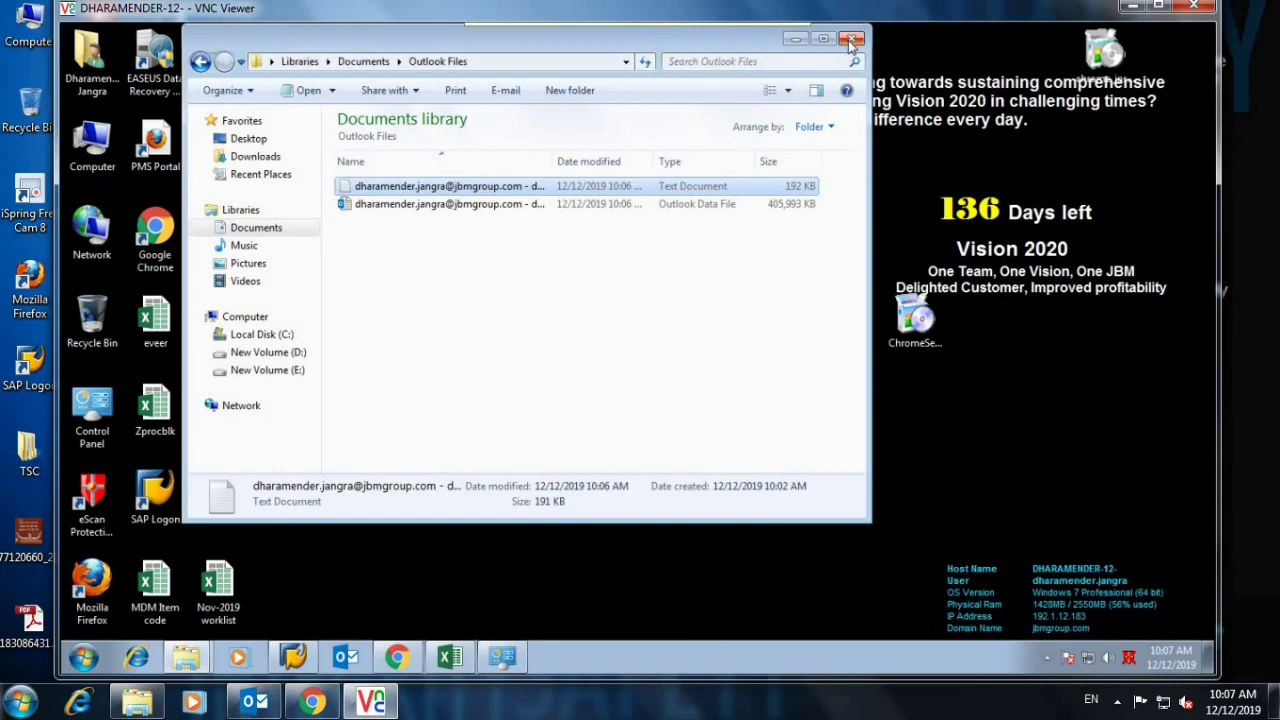
pyautogui.click(851, 38)
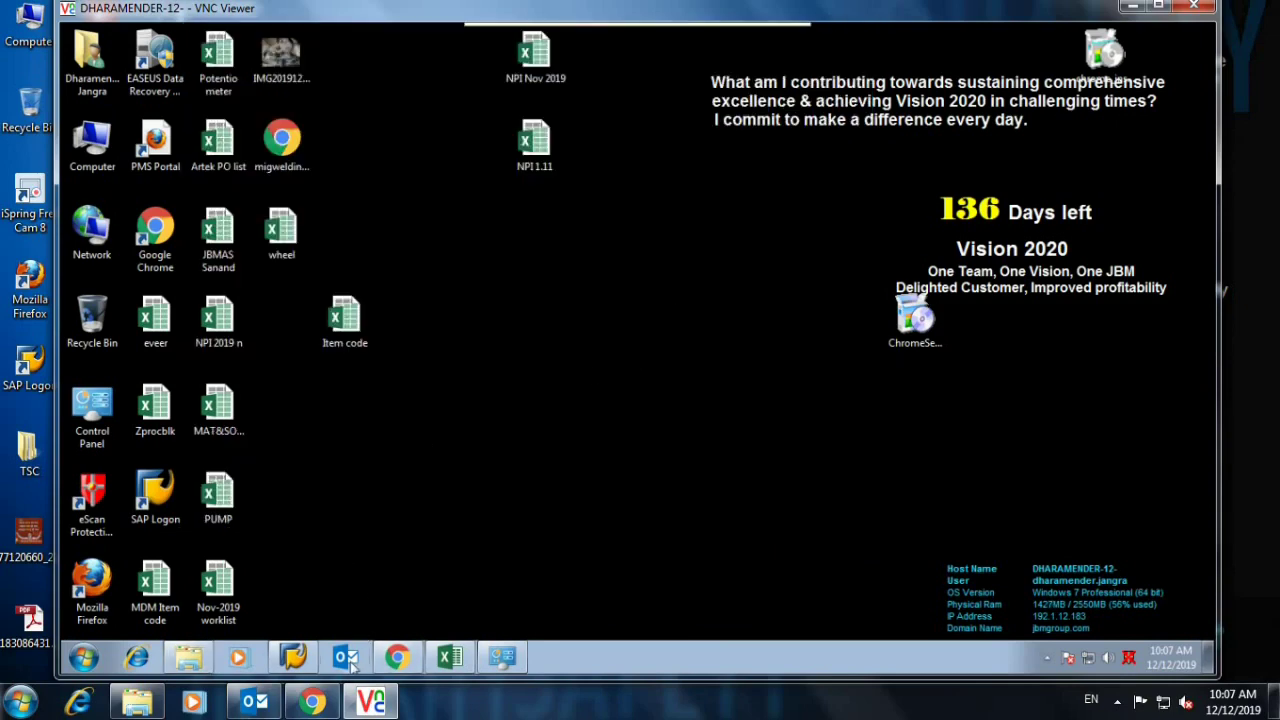
pyautogui.click(78, 662)
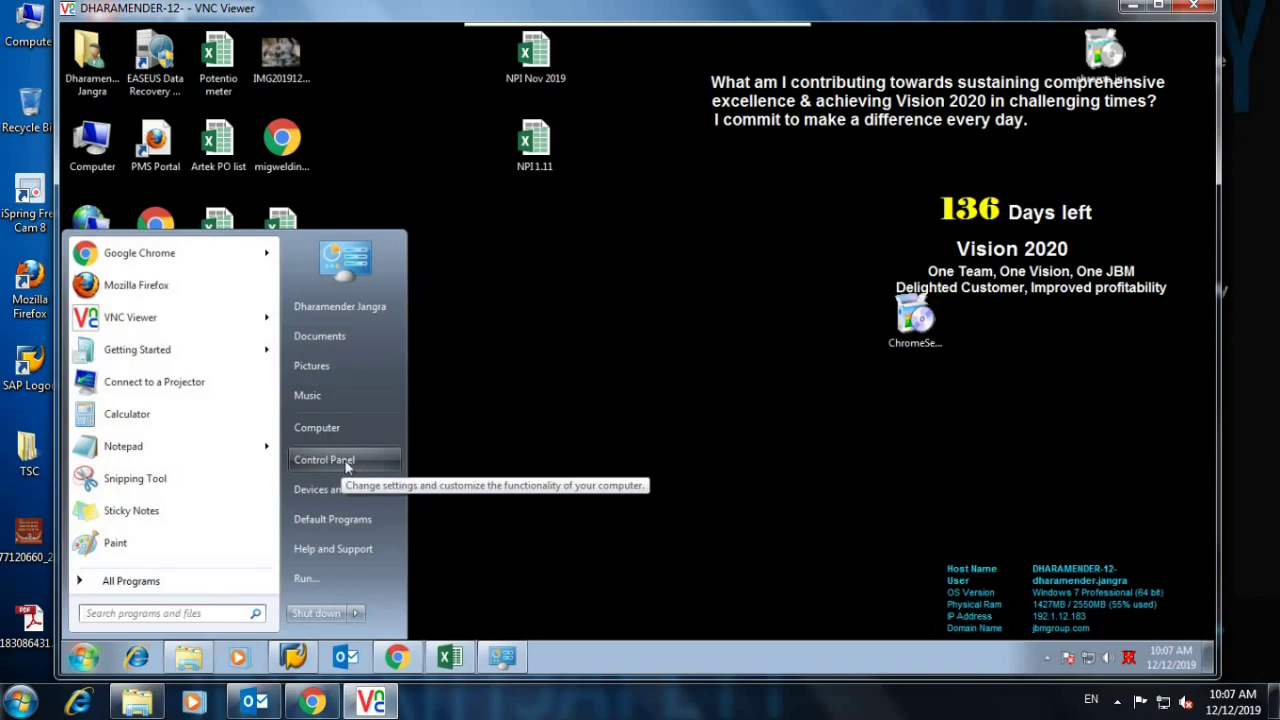
# In Control Panel's Mail profiles list, remove the existing Outlook profile.
pyautogui.click(345, 460)
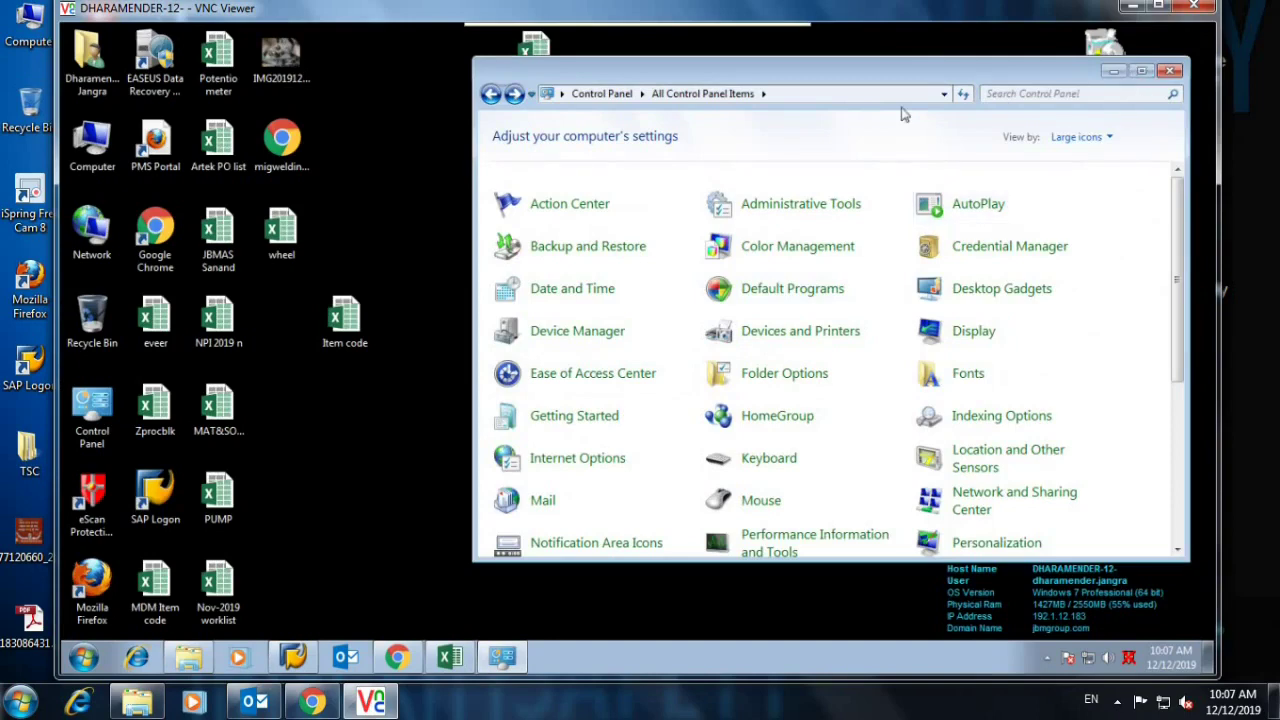
pyautogui.click(1141, 70)
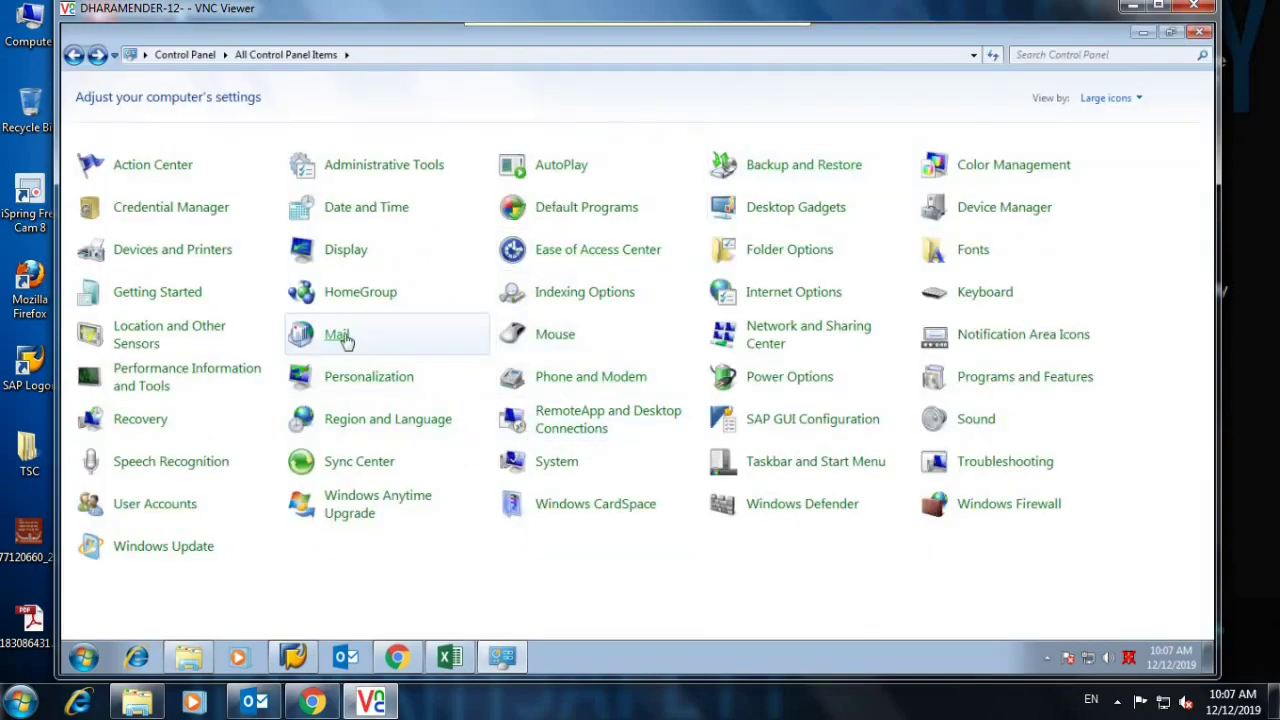
pyautogui.click(343, 338)
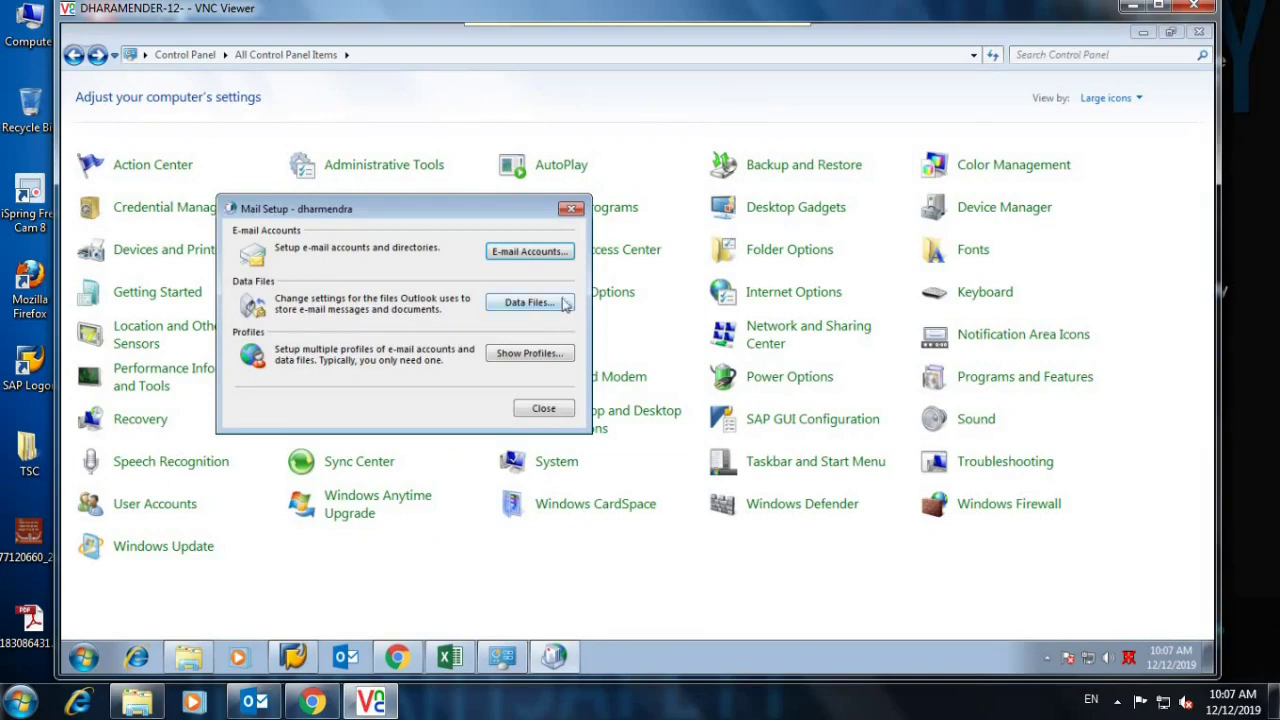
pyautogui.click(530, 355)
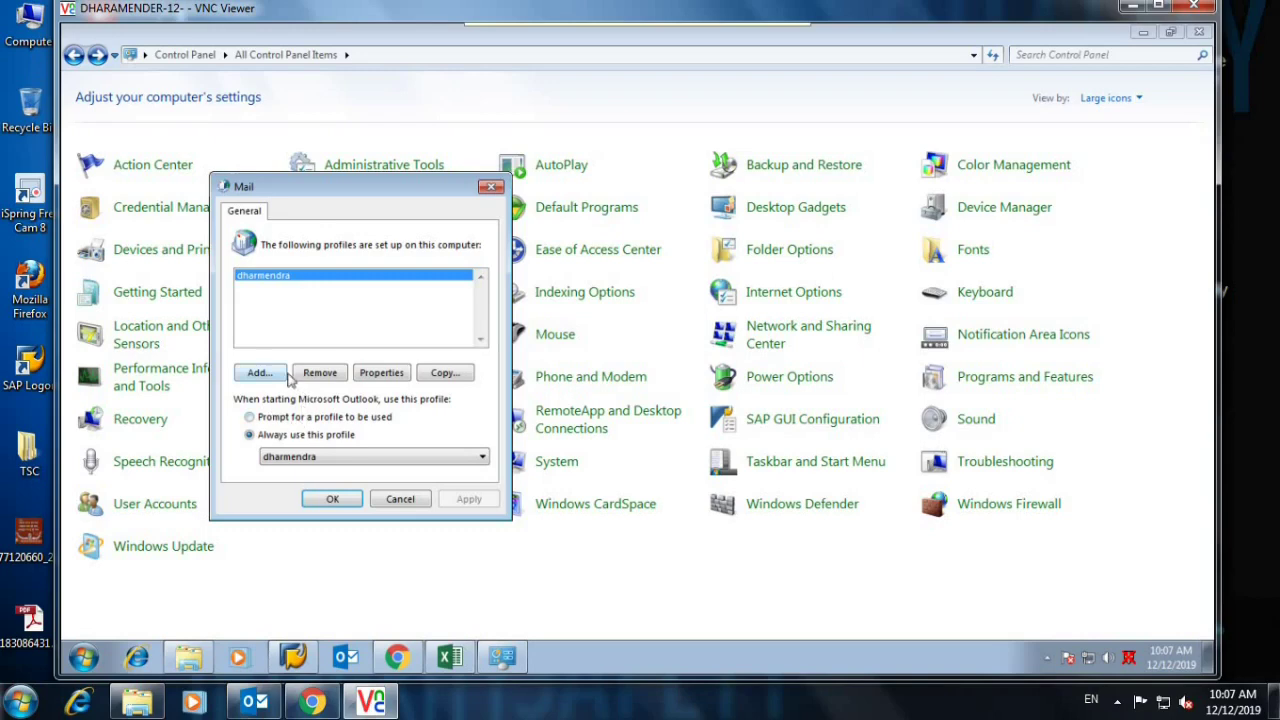
pyautogui.click(313, 373)
pyautogui.click(470, 370)
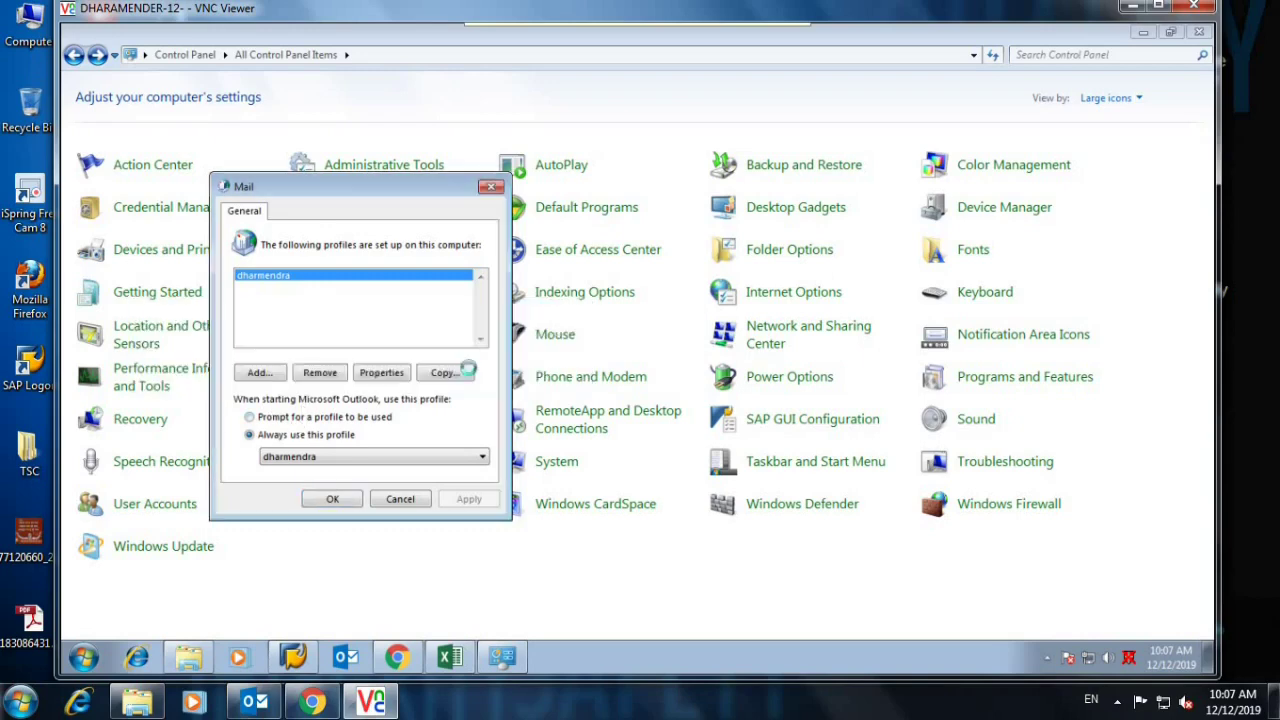
# Add a new mail profile named after the user.
pyautogui.click(258, 373)
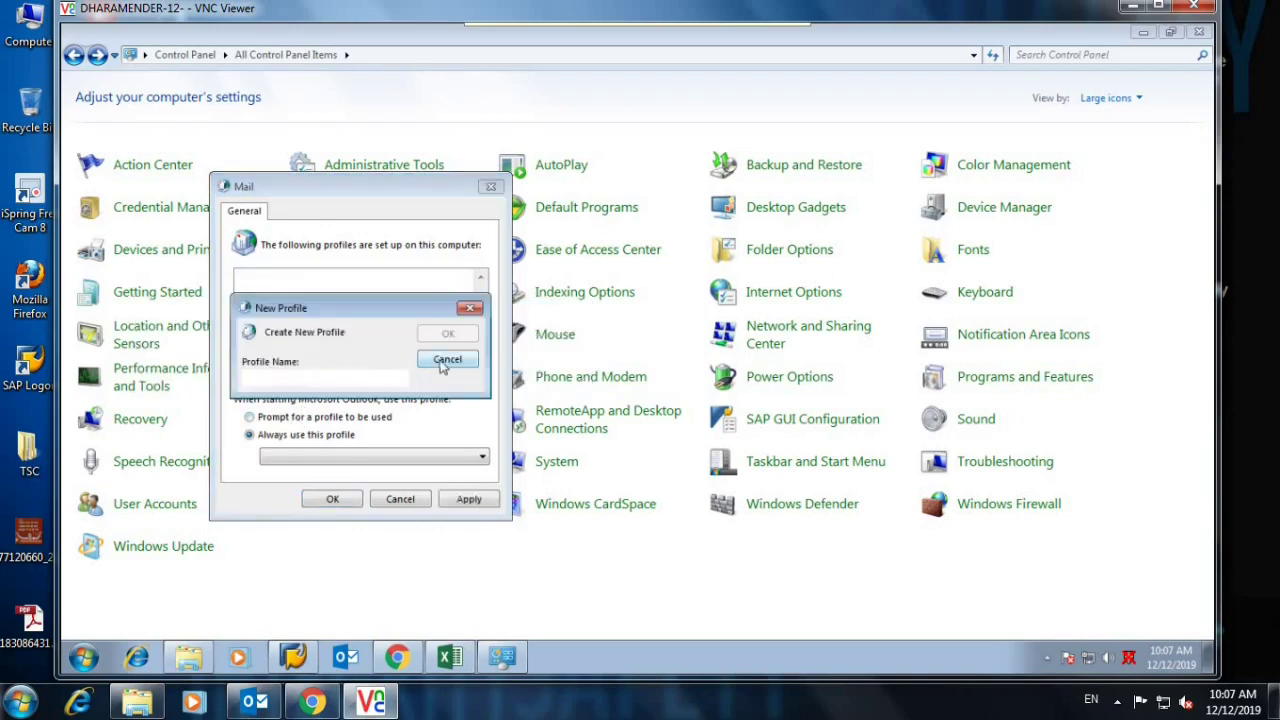
pyautogui.write('DHARMEN')
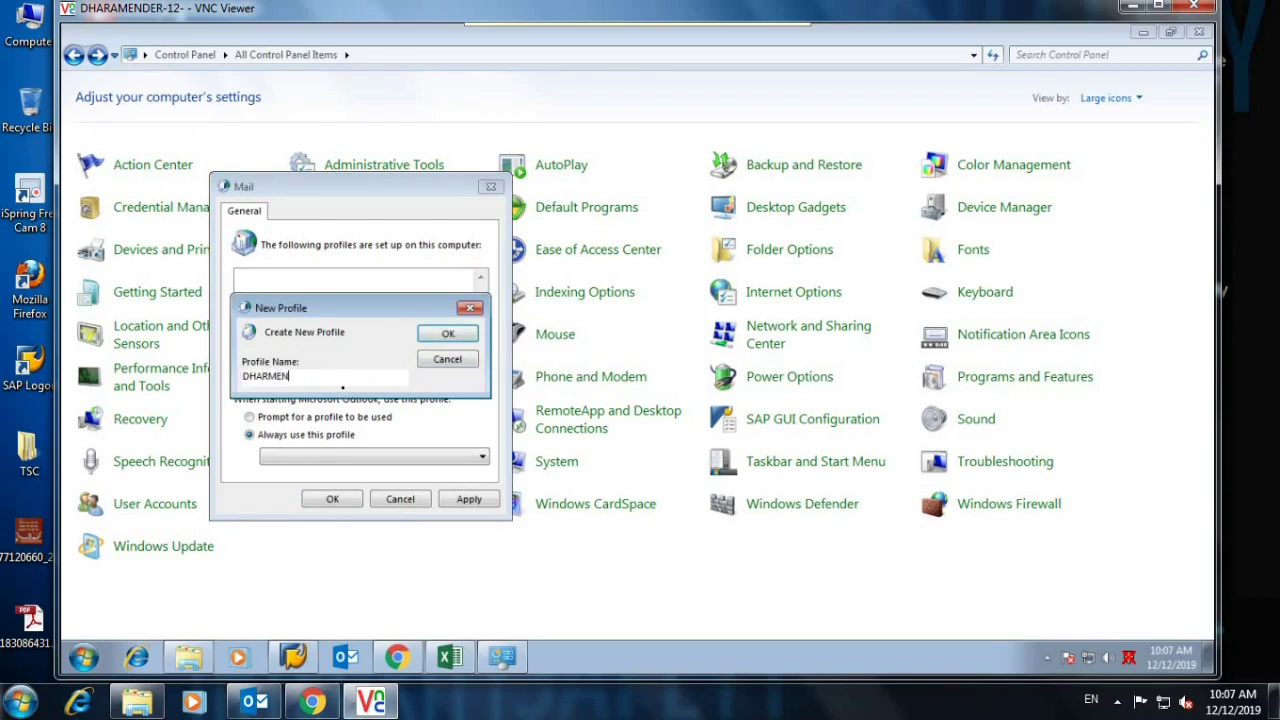
pyautogui.write('DRA')
pyautogui.press('Left')
pyautogui.press('Left')
pyautogui.press('Left')
pyautogui.press('Left')
pyautogui.press('Left')
pyautogui.press('Left')
pyautogui.write('a')
pyautogui.press('BackSpace')
# Confirm the profile name and choose manual setup for a POP or IMAP account.
pyautogui.click(446, 336)
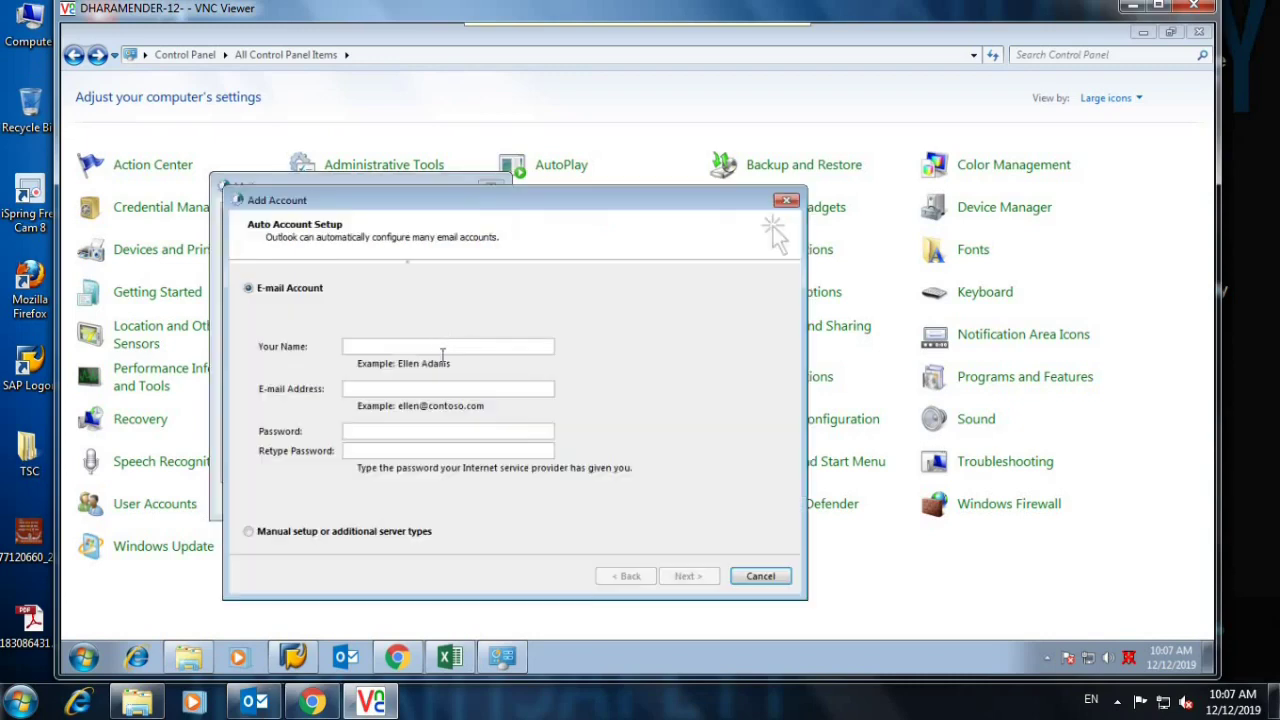
pyautogui.click(345, 535)
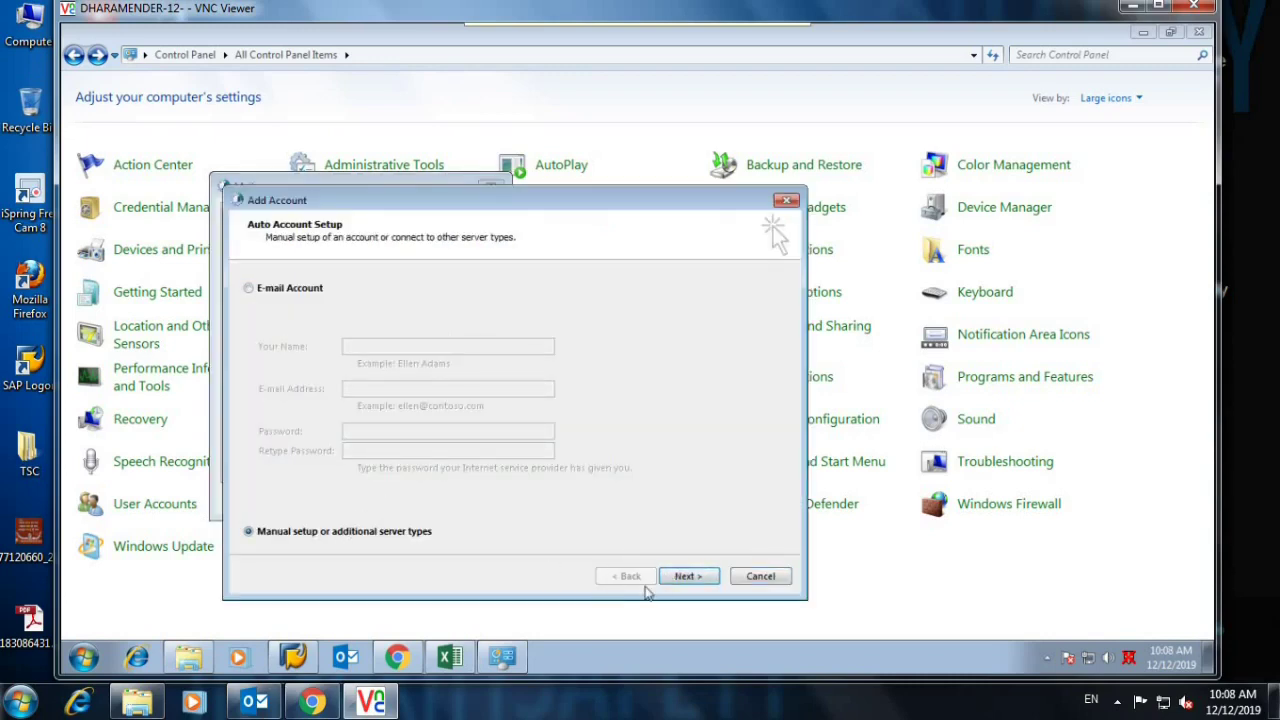
pyautogui.click(686, 578)
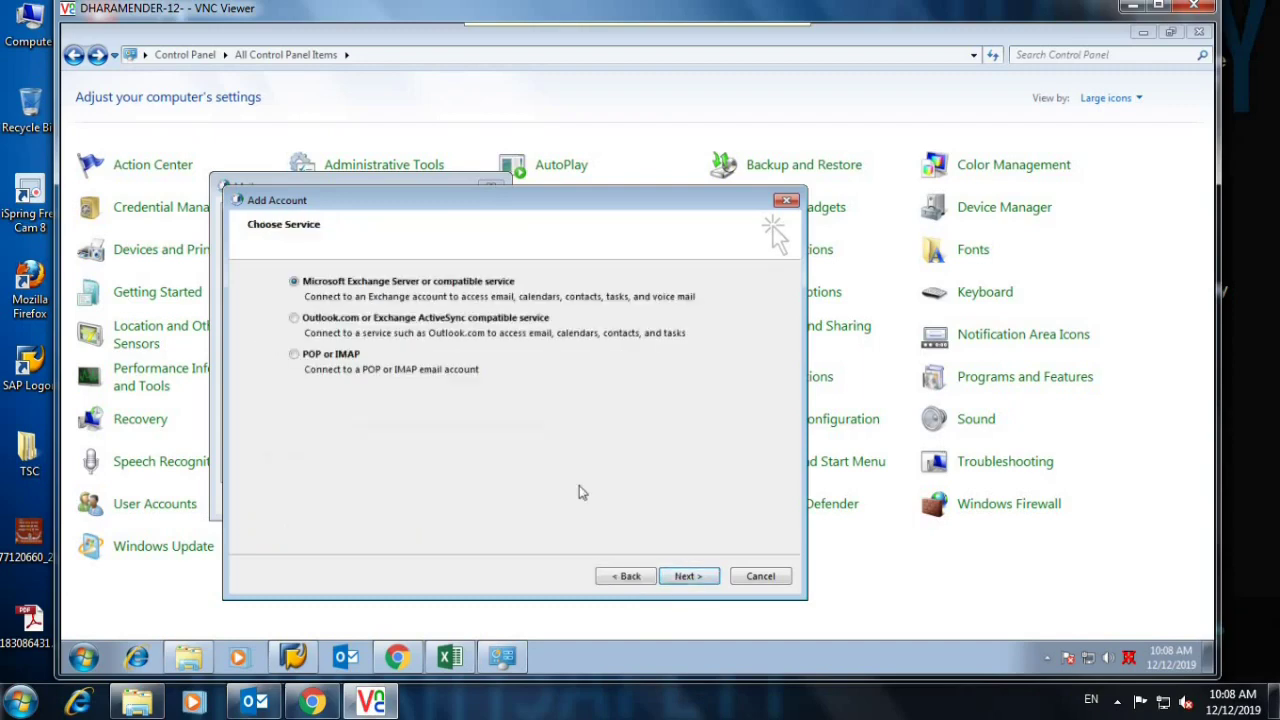
pyautogui.click(358, 358)
pyautogui.click(686, 576)
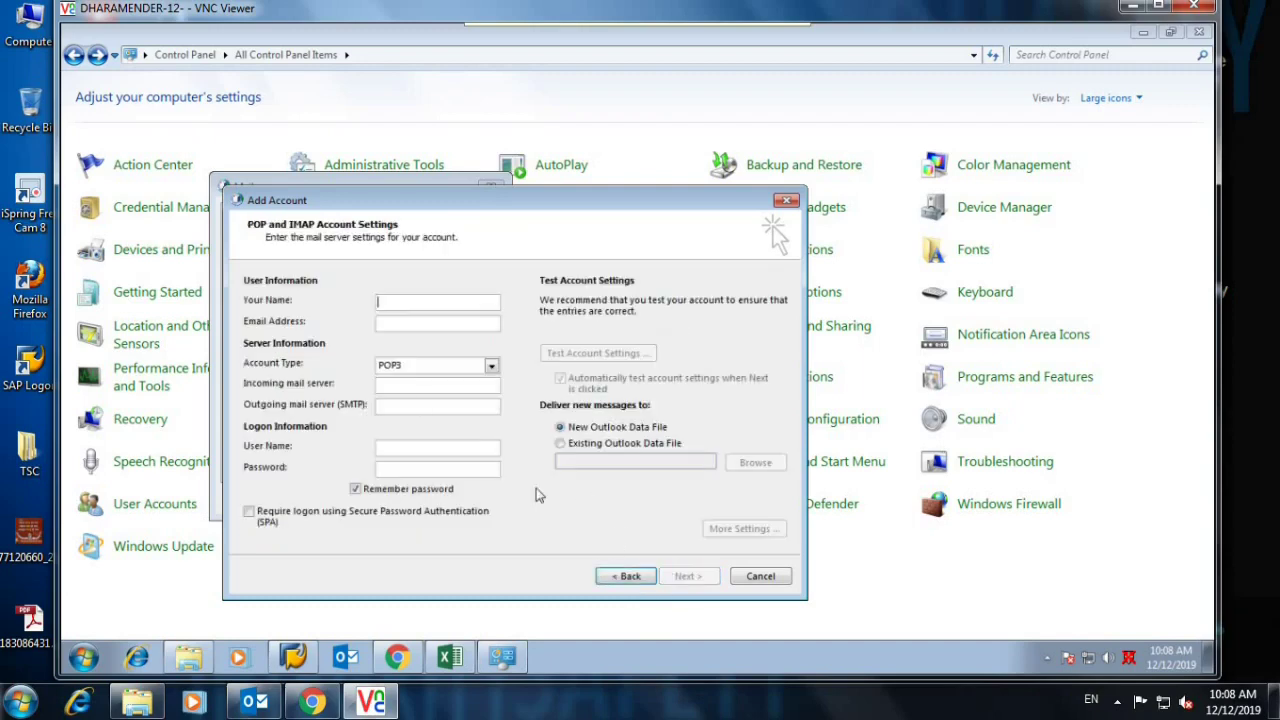
# Enter the user's full name and e-mail address in the POP account form.
pyautogui.click(406, 299)
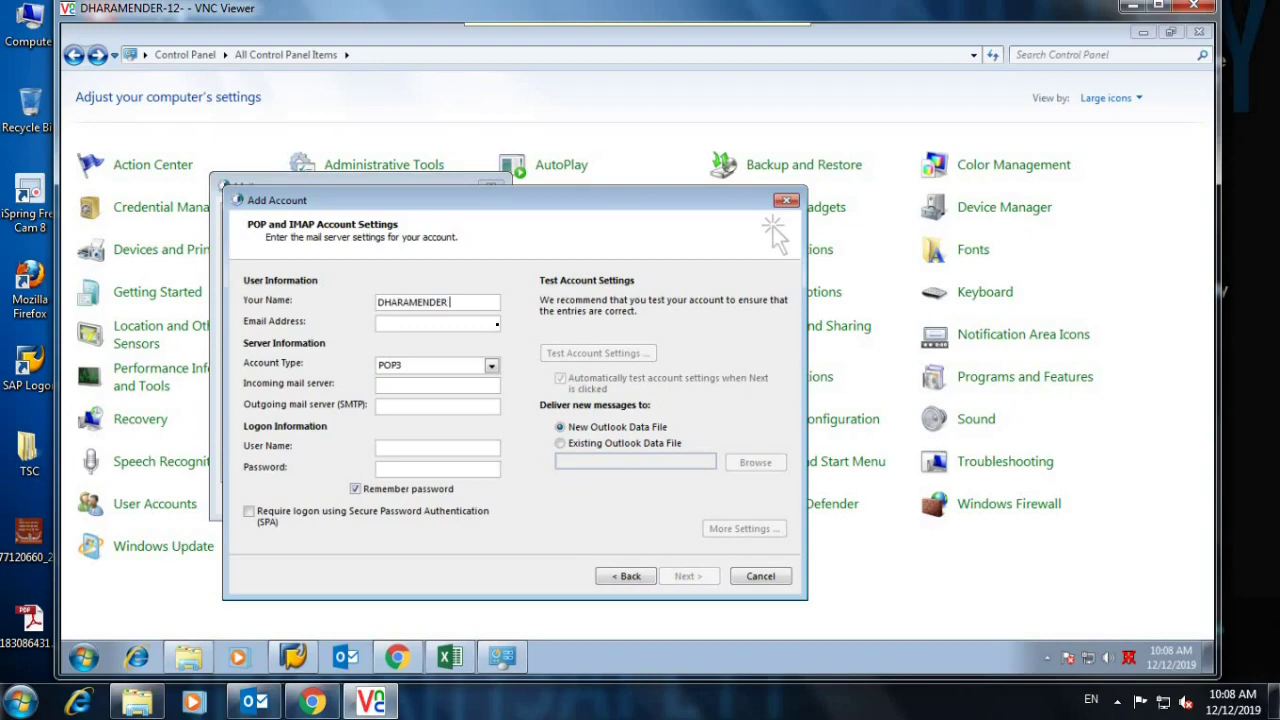
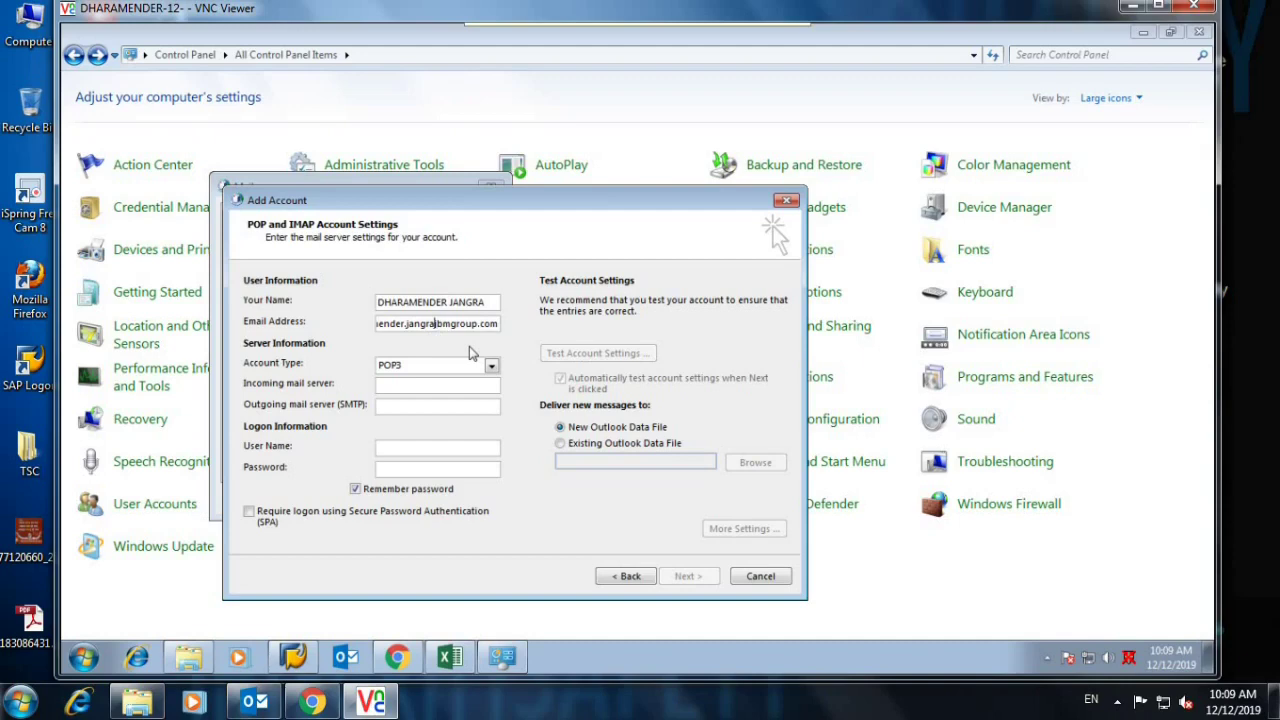
# Replace the logon user name with the full e-mail address.
pyautogui.doubleClick(465, 323)
pyautogui.hotkey('ctrl', 'c')
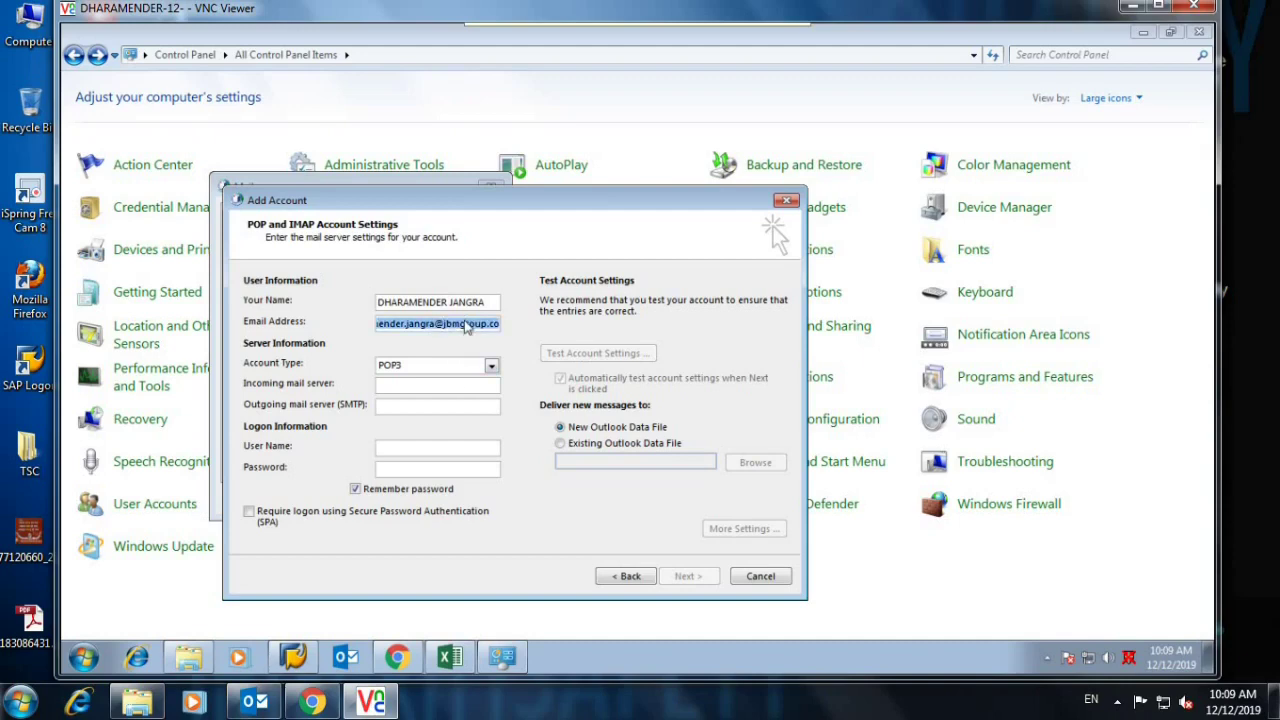
pyautogui.click(401, 448)
pyautogui.hotkey('ctrl', 'a')
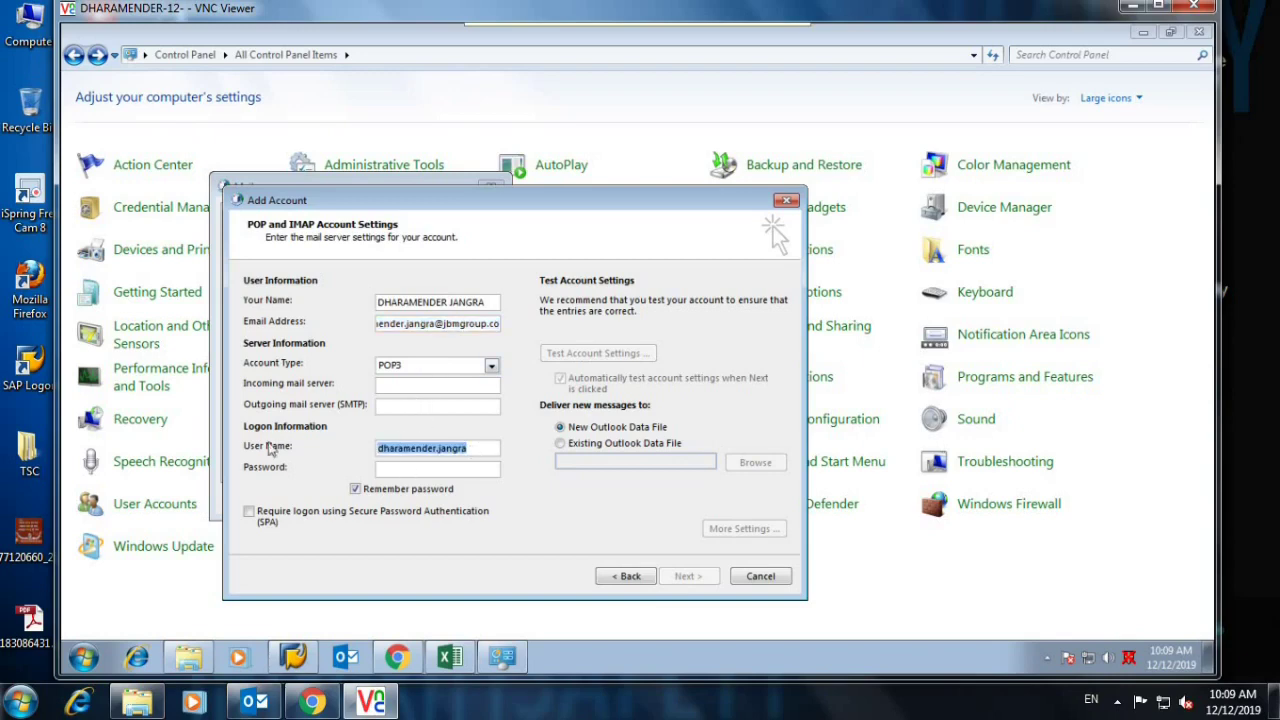
pyautogui.hotkey('ctrl', 'v')
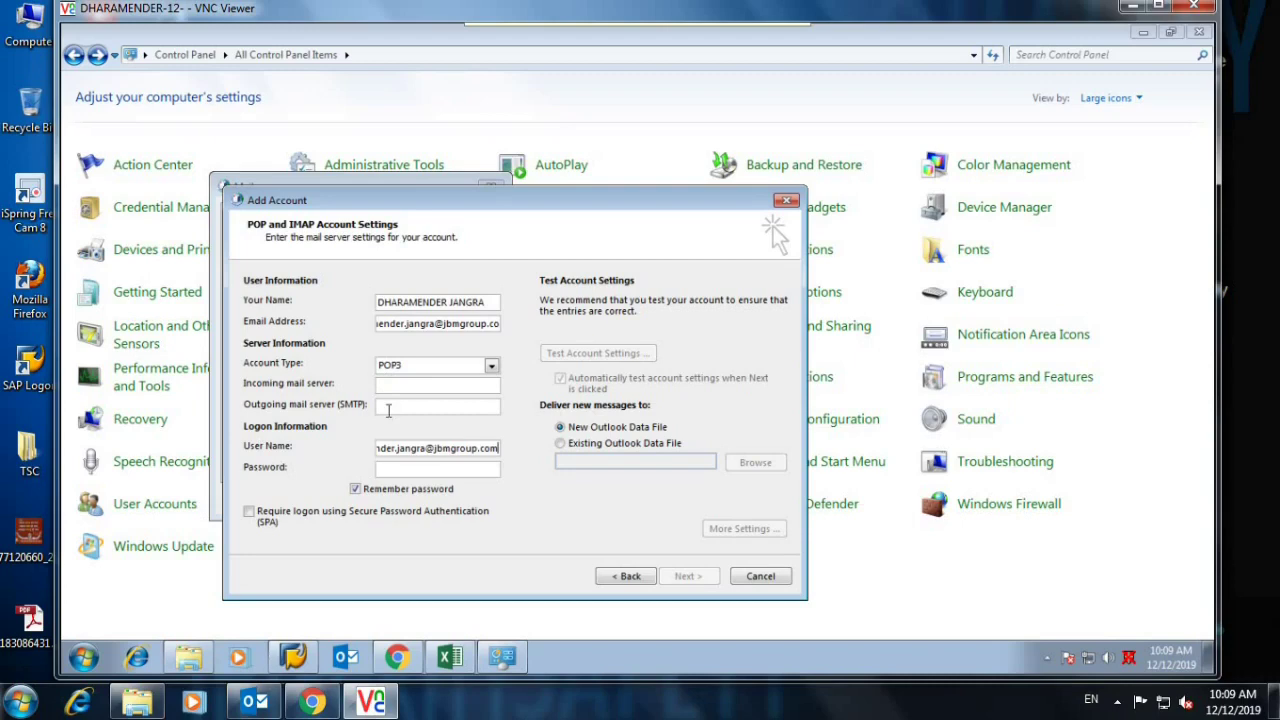
# Set both mail servers to 192.1.12.12, enter the password, and deliver to an existing data file.
pyautogui.click(385, 383)
pyautogui.click(443, 406)
pyautogui.write('192.1.12.12')
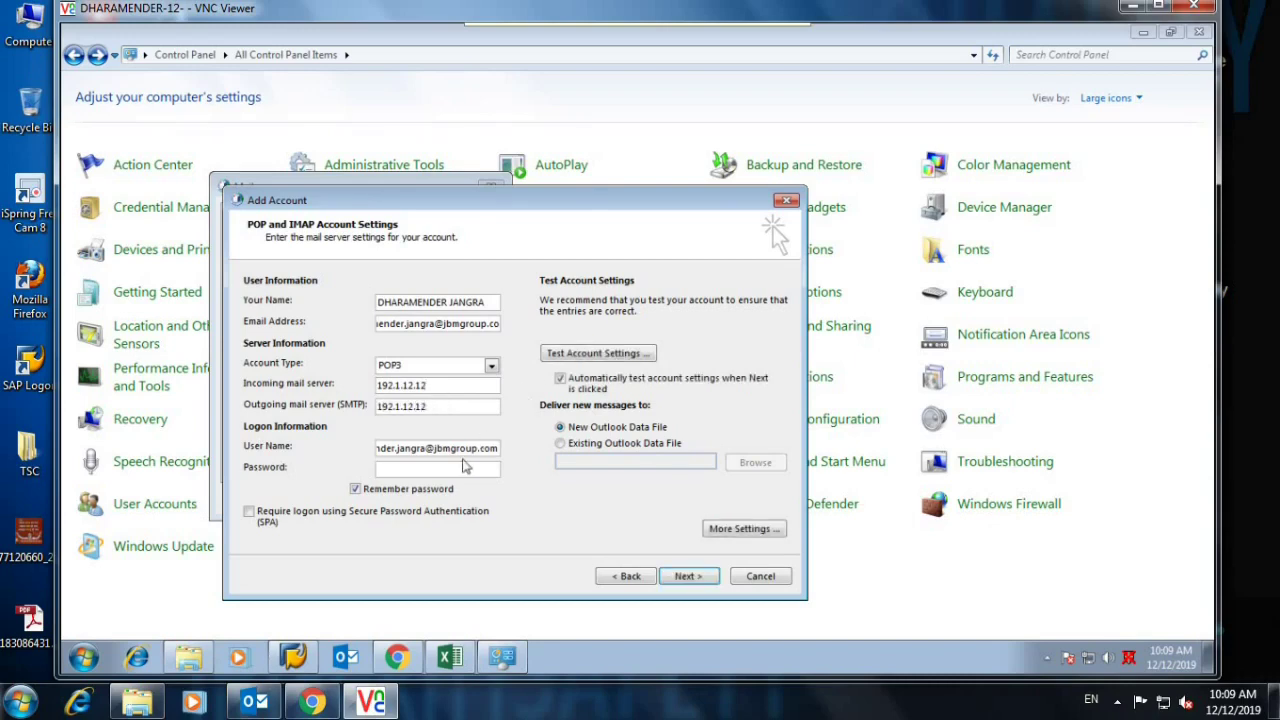
pyautogui.click(452, 467)
pyautogui.click(560, 443)
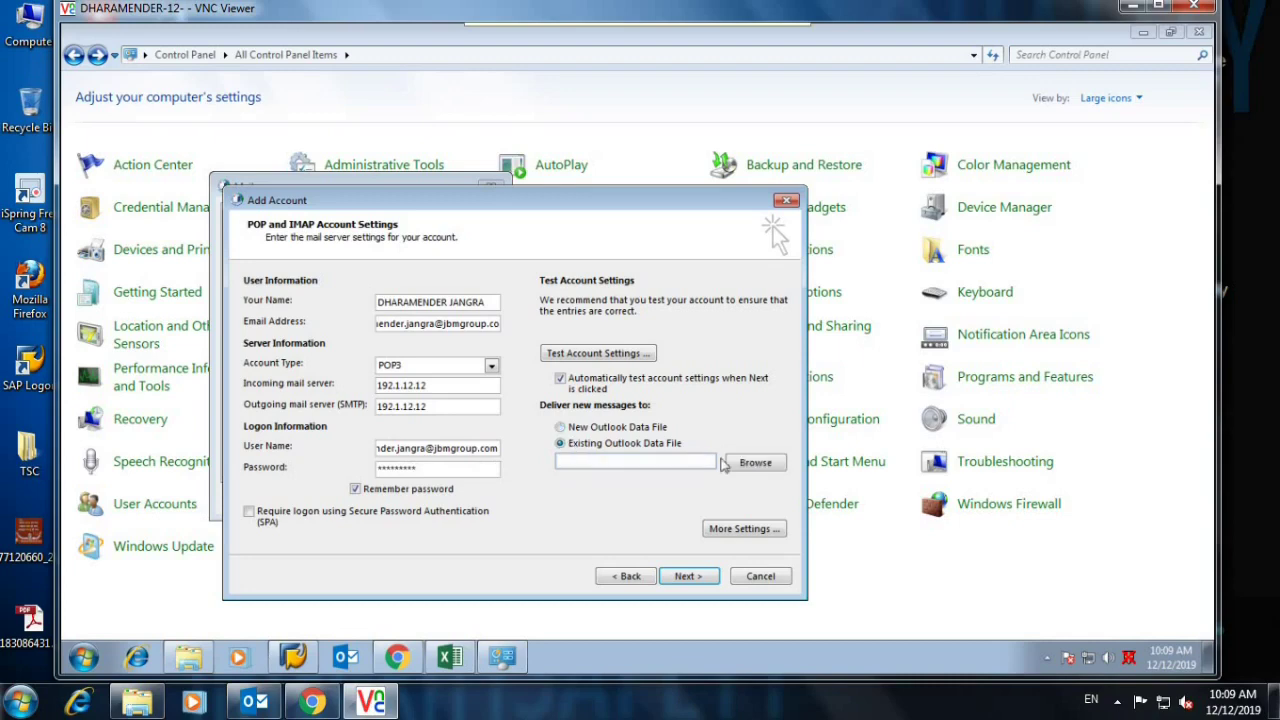
# Link the account to the existing old Outlook .pst data file.
pyautogui.click(756, 462)
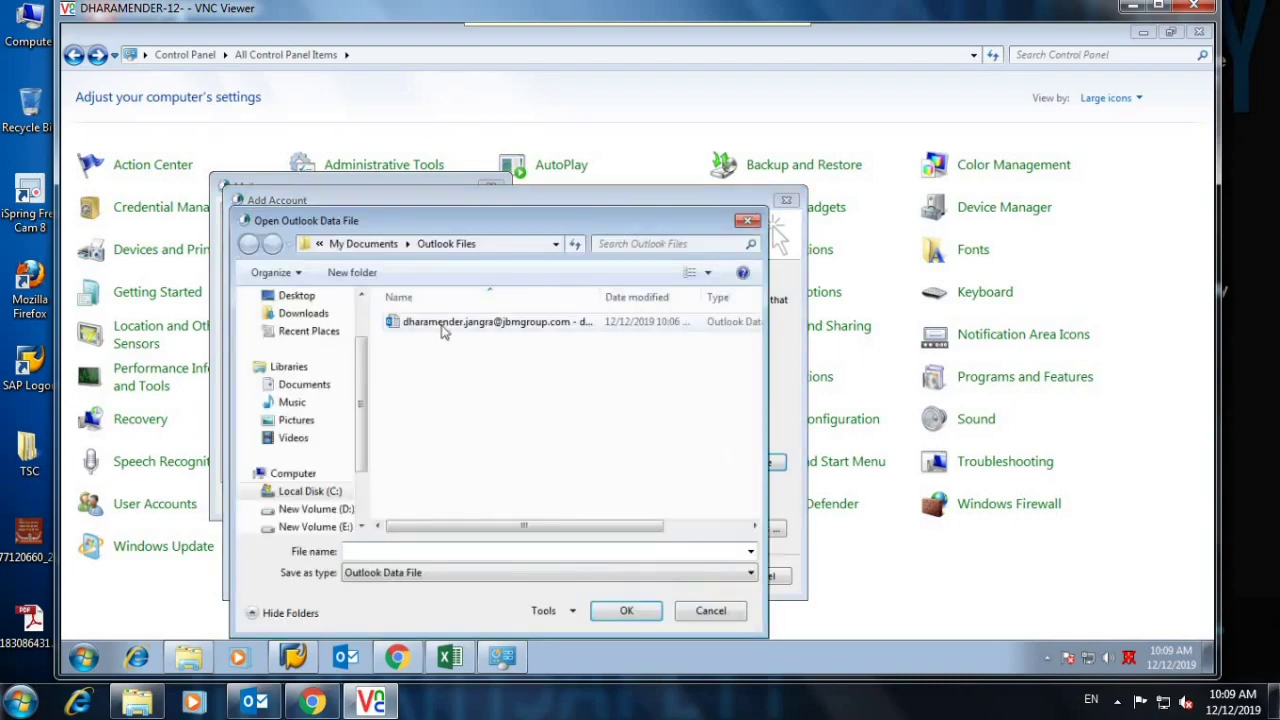
pyautogui.click(444, 331)
pyautogui.click(624, 610)
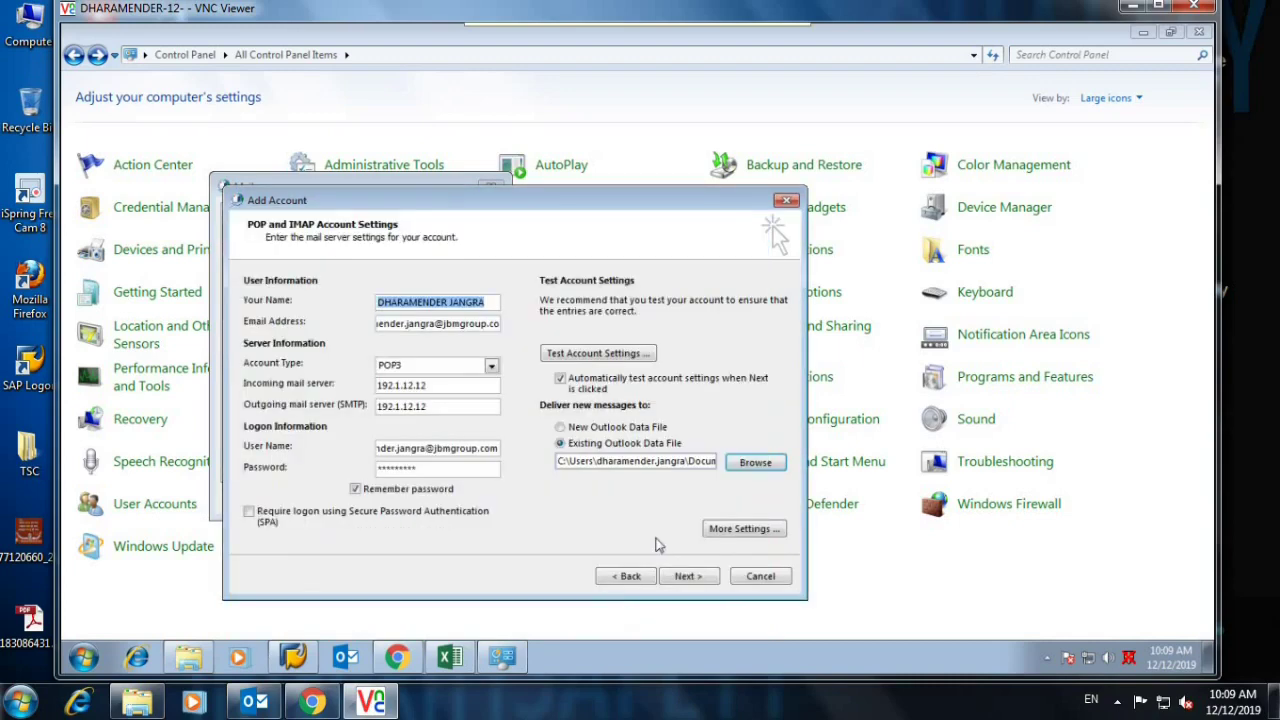
# In More Settings, require outgoing SMTP authentication and enable SSL for incoming POP3 on port 995.
pyautogui.click(727, 538)
pyautogui.click(336, 304)
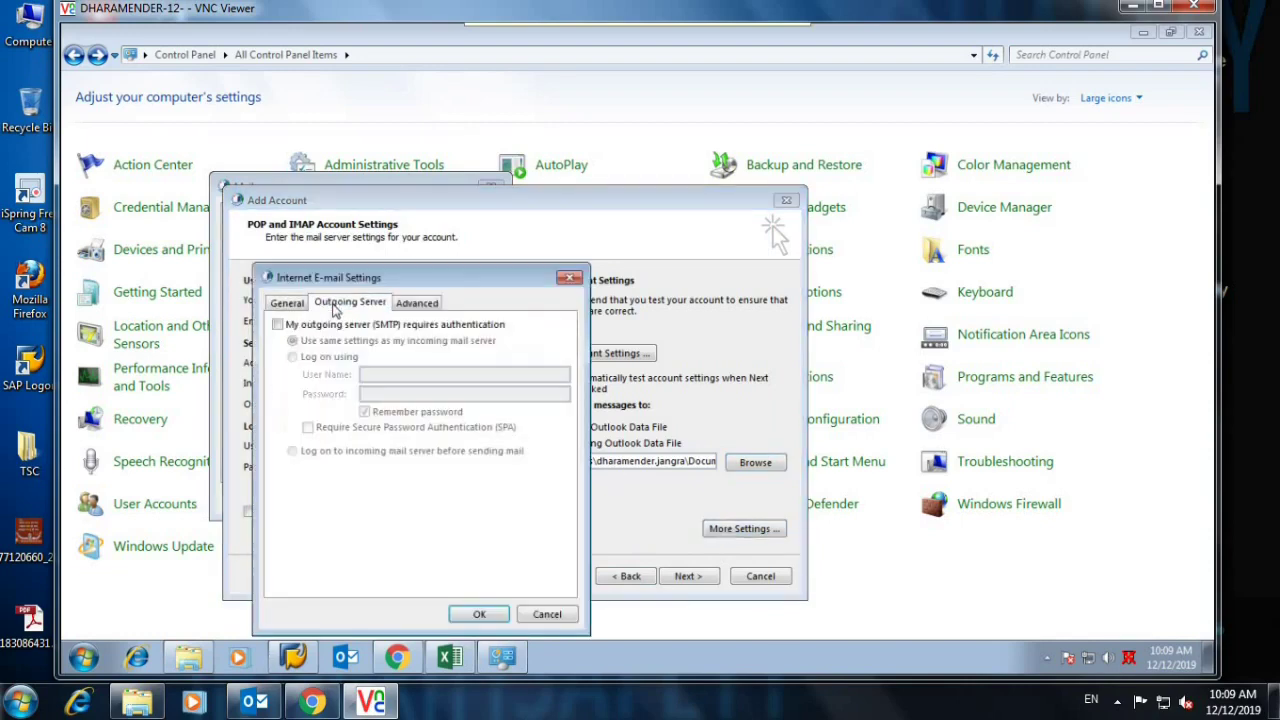
pyautogui.click(305, 325)
pyautogui.click(403, 304)
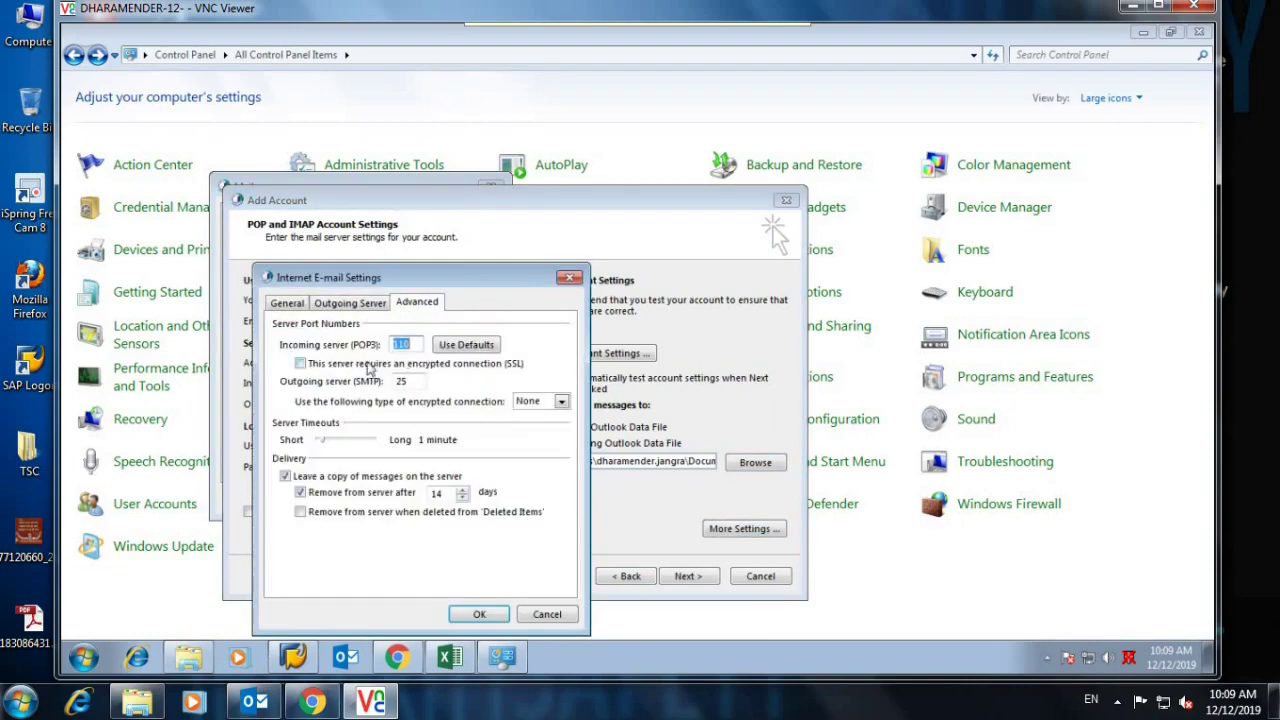
pyautogui.click(301, 364)
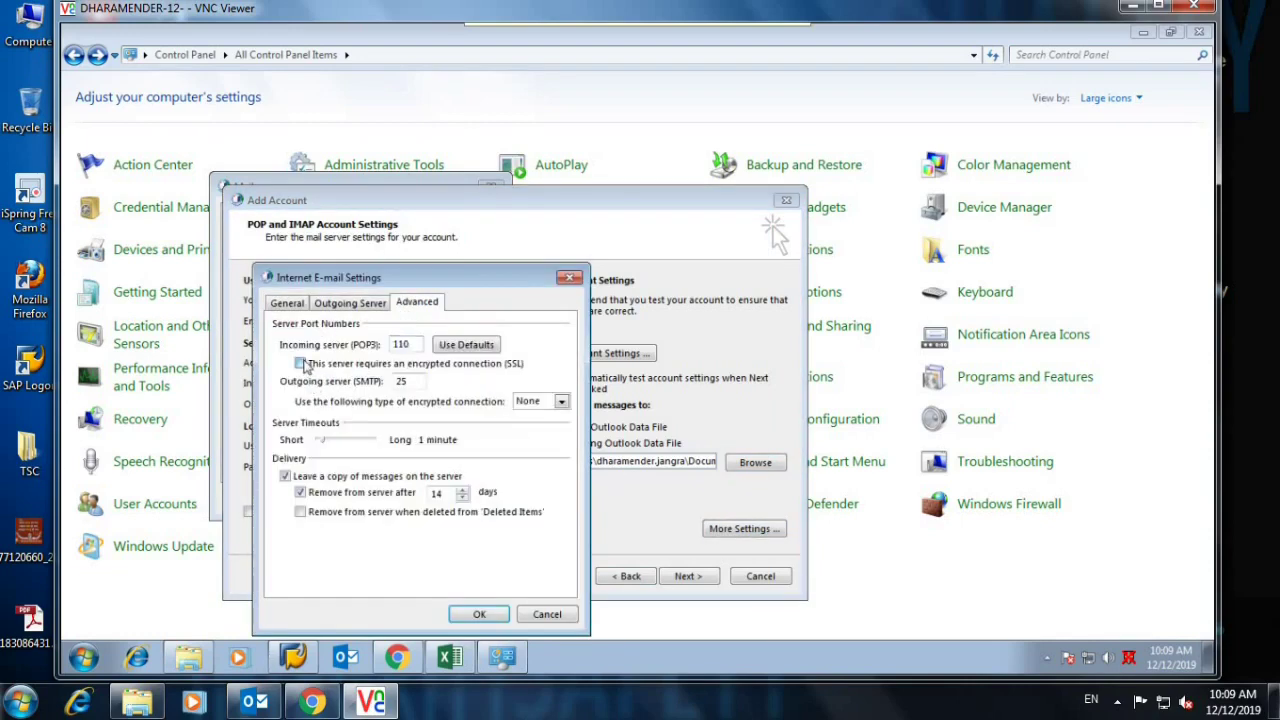
pyautogui.click(524, 400)
# Set outgoing encryption to TLS and run the account test, accepting the security warning.
pyautogui.click(530, 440)
pyautogui.click(480, 615)
pyautogui.click(686, 576)
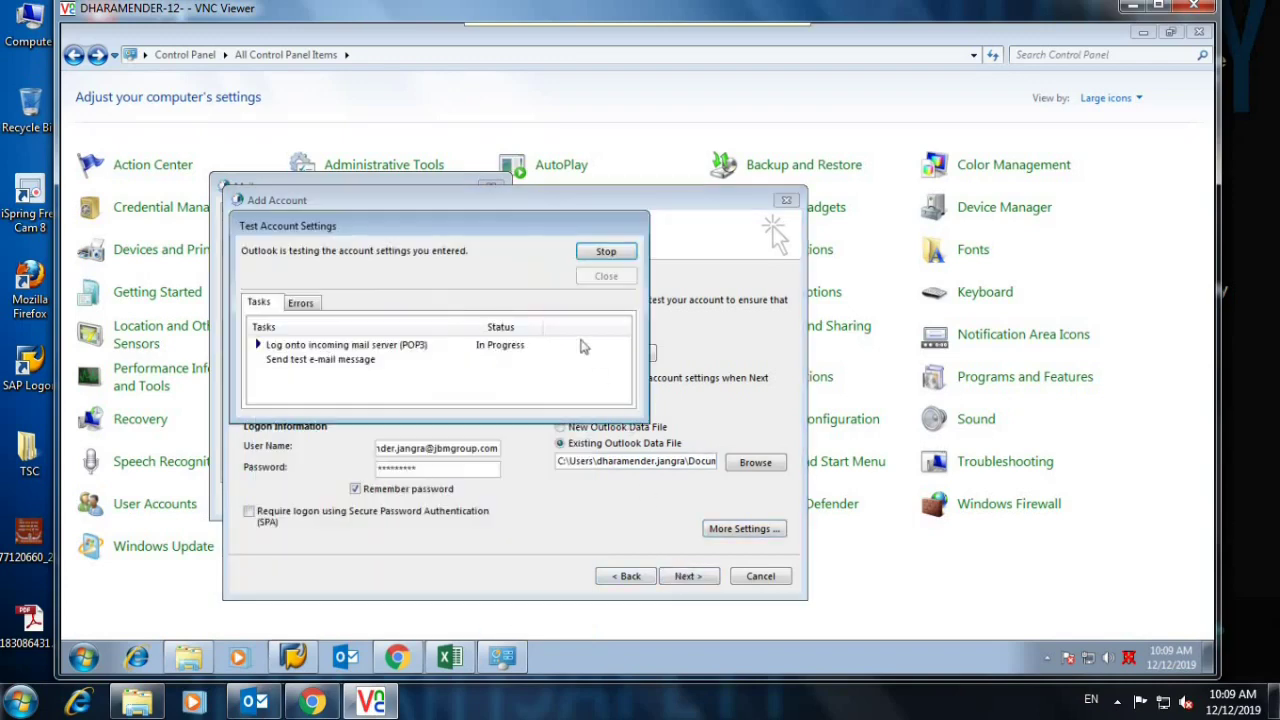
pyautogui.click(418, 369)
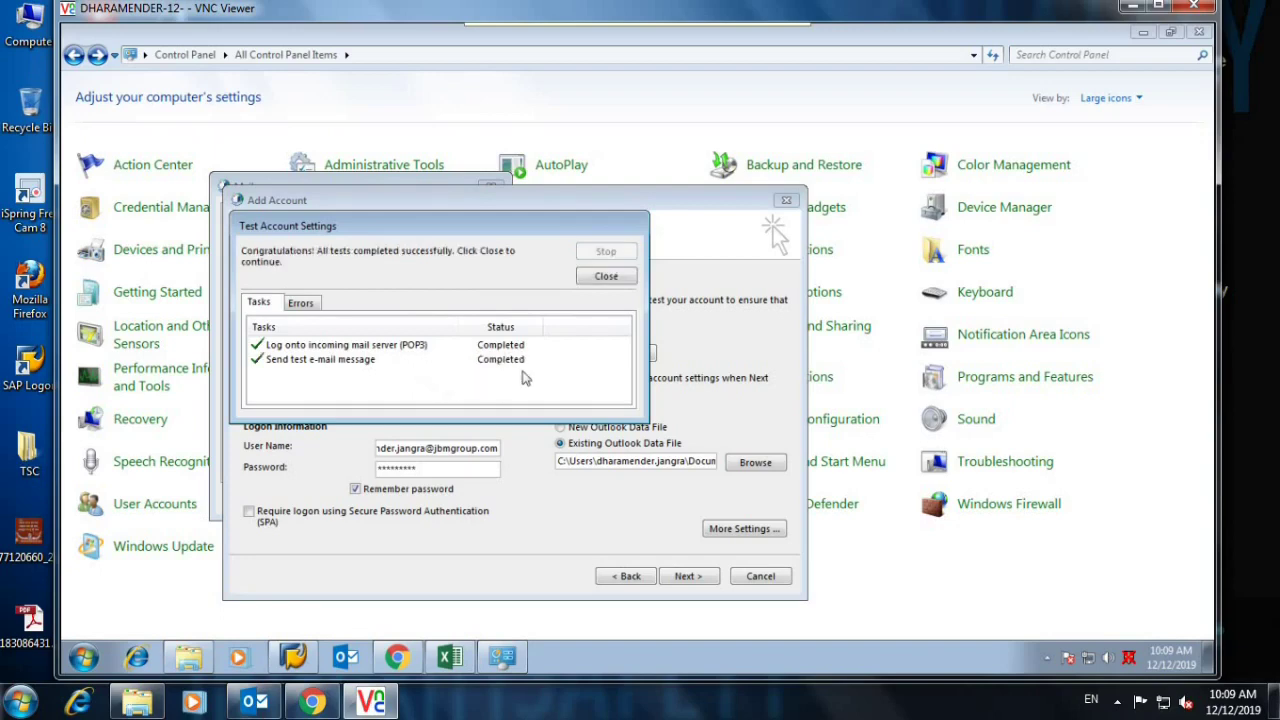
pyautogui.click(606, 277)
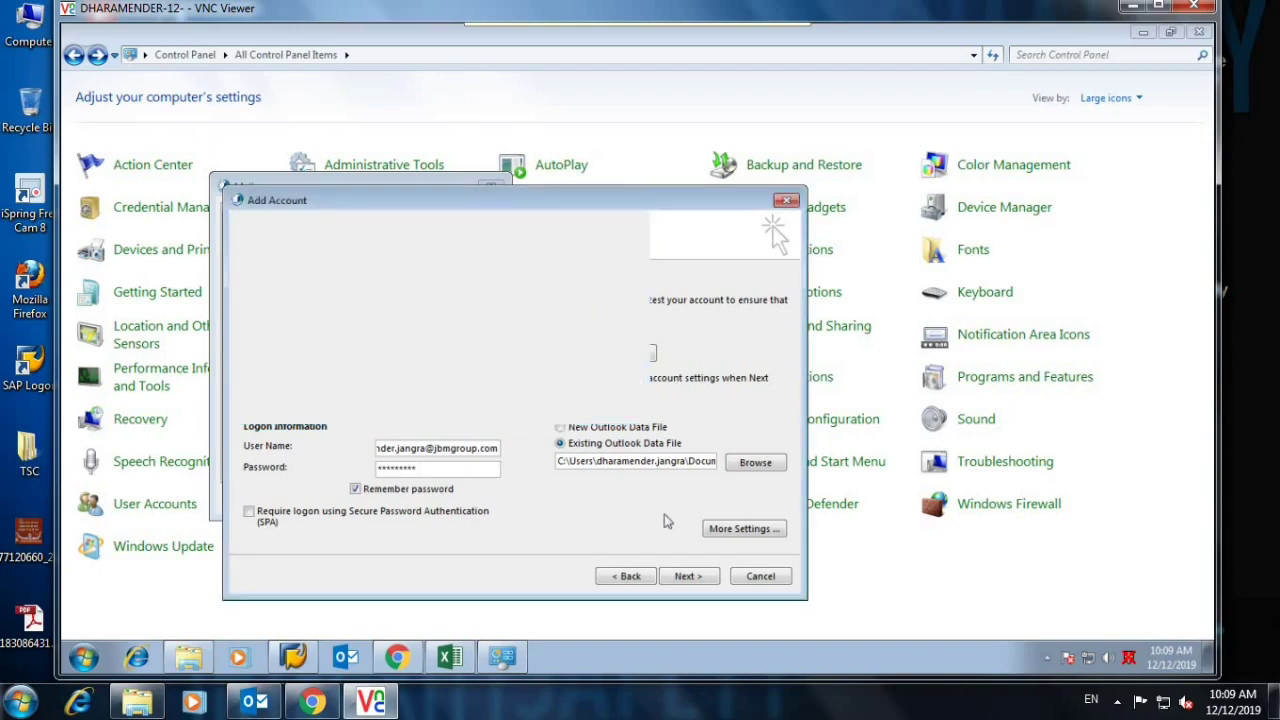
# Finish the Add Account wizard, then apply and close the Mail dialog.
pyautogui.click(687, 577)
pyautogui.click(687, 577)
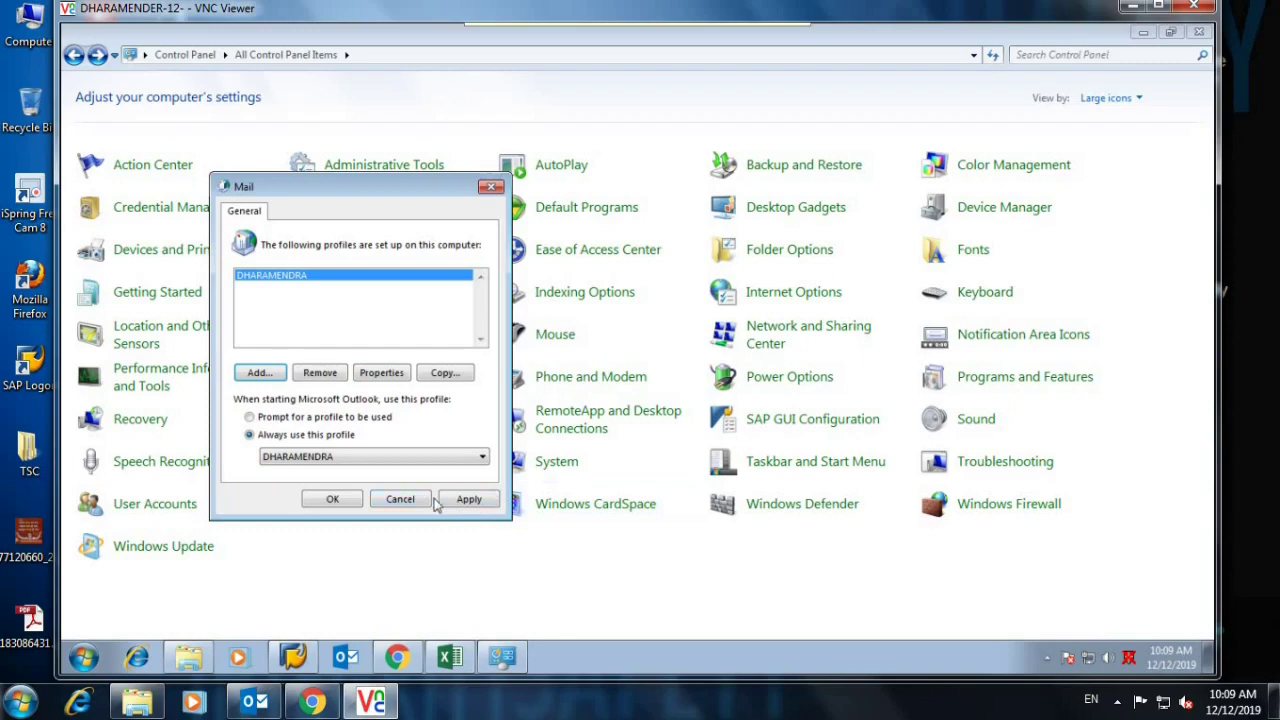
pyautogui.click(476, 503)
pyautogui.click(334, 499)
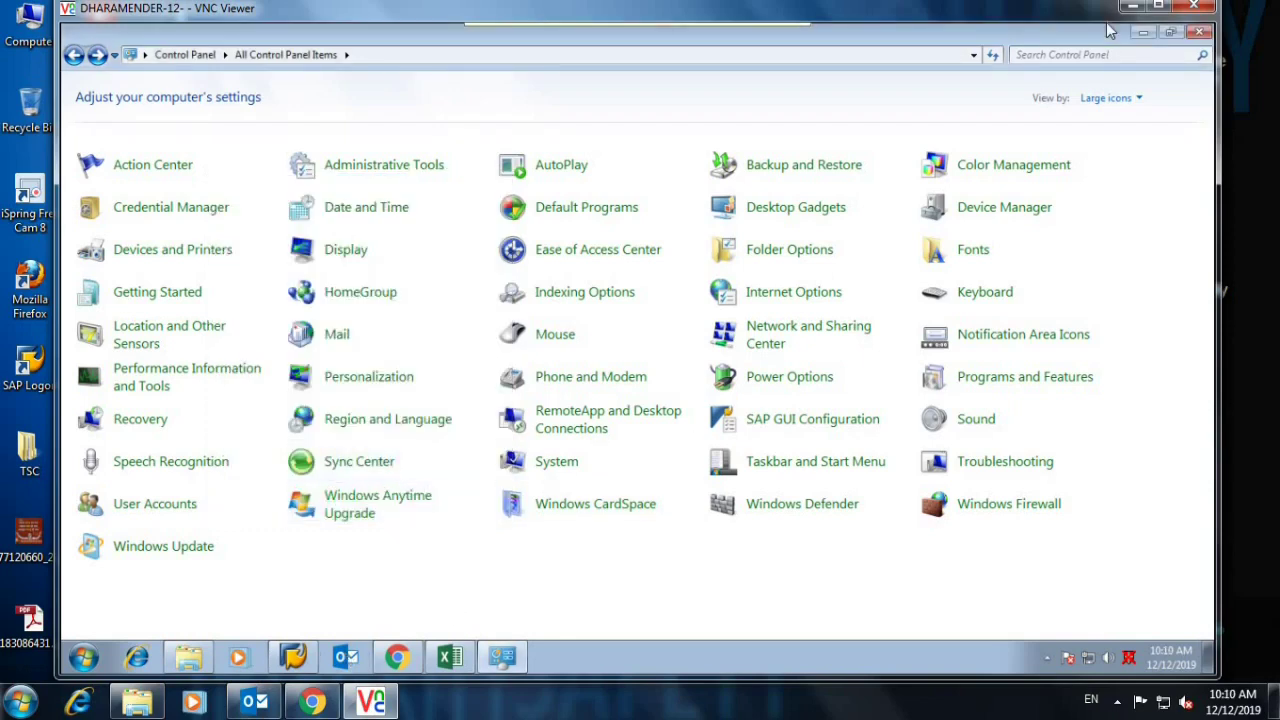
# Close Control Panel, start Outlook, dismiss the damaged data file error and close the Inbox Repair Tool.
pyautogui.click(1199, 33)
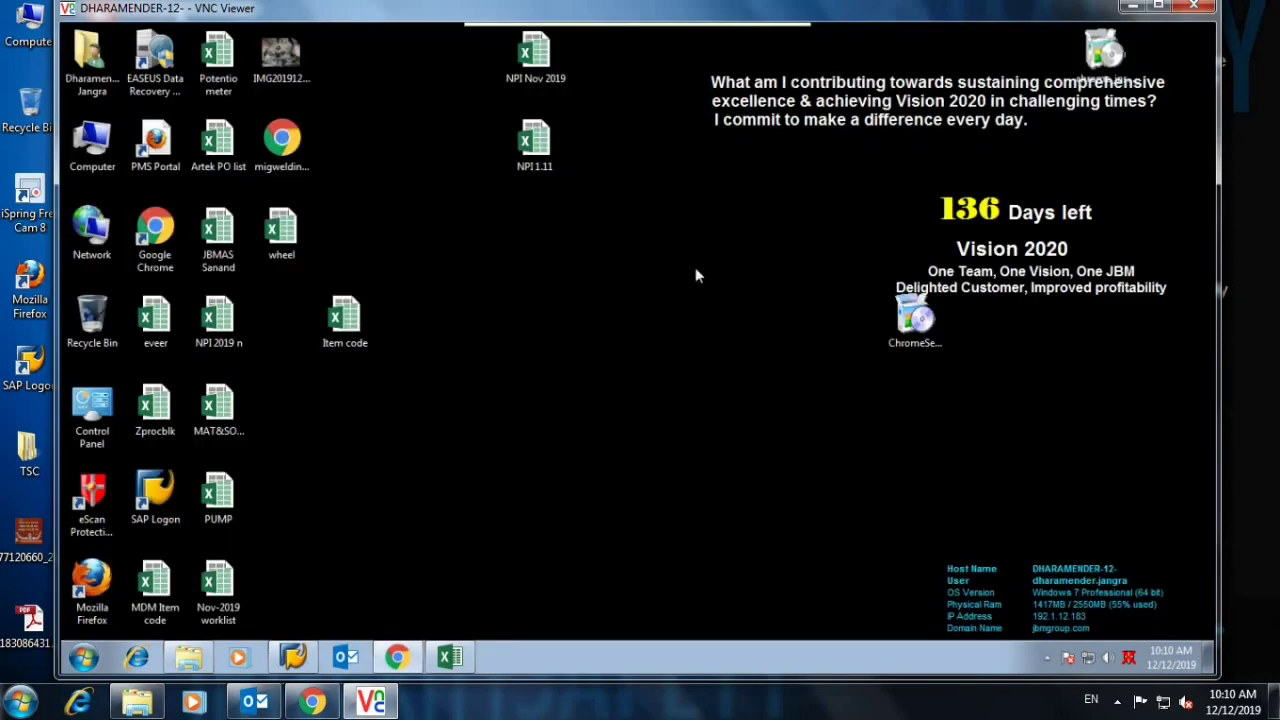
pyautogui.click(346, 657)
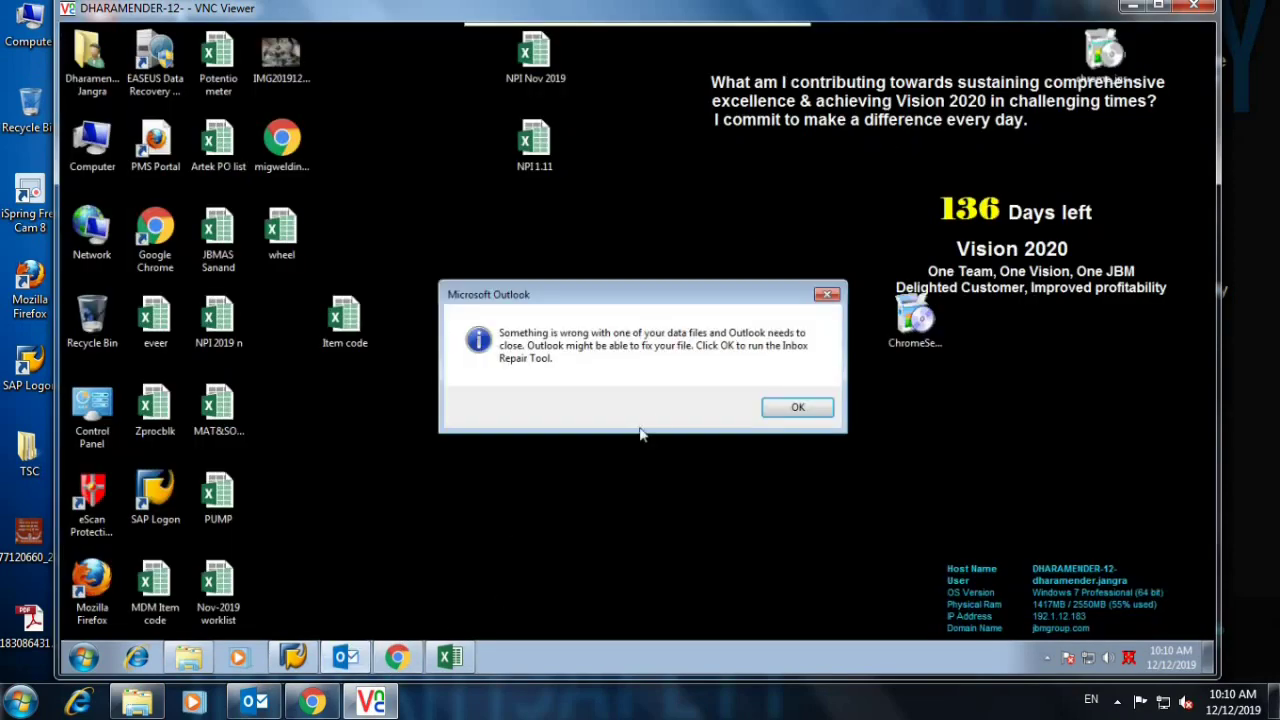
pyautogui.click(772, 408)
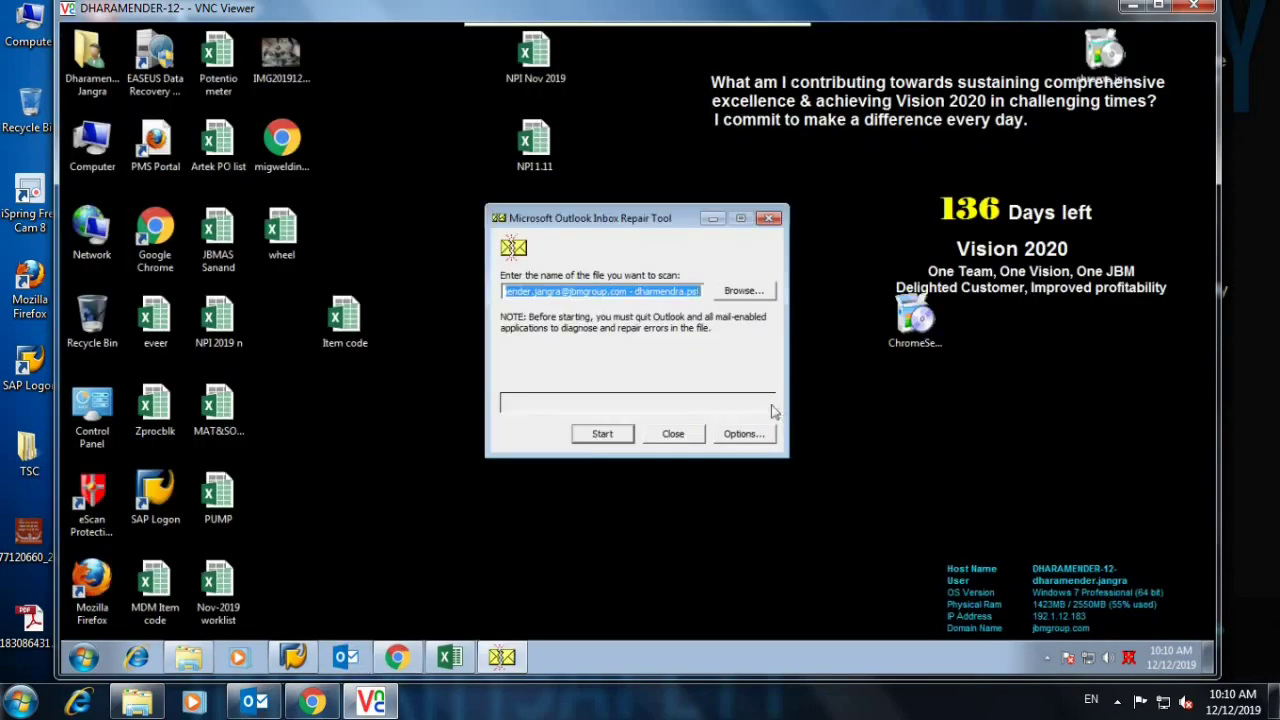
pyautogui.click(681, 436)
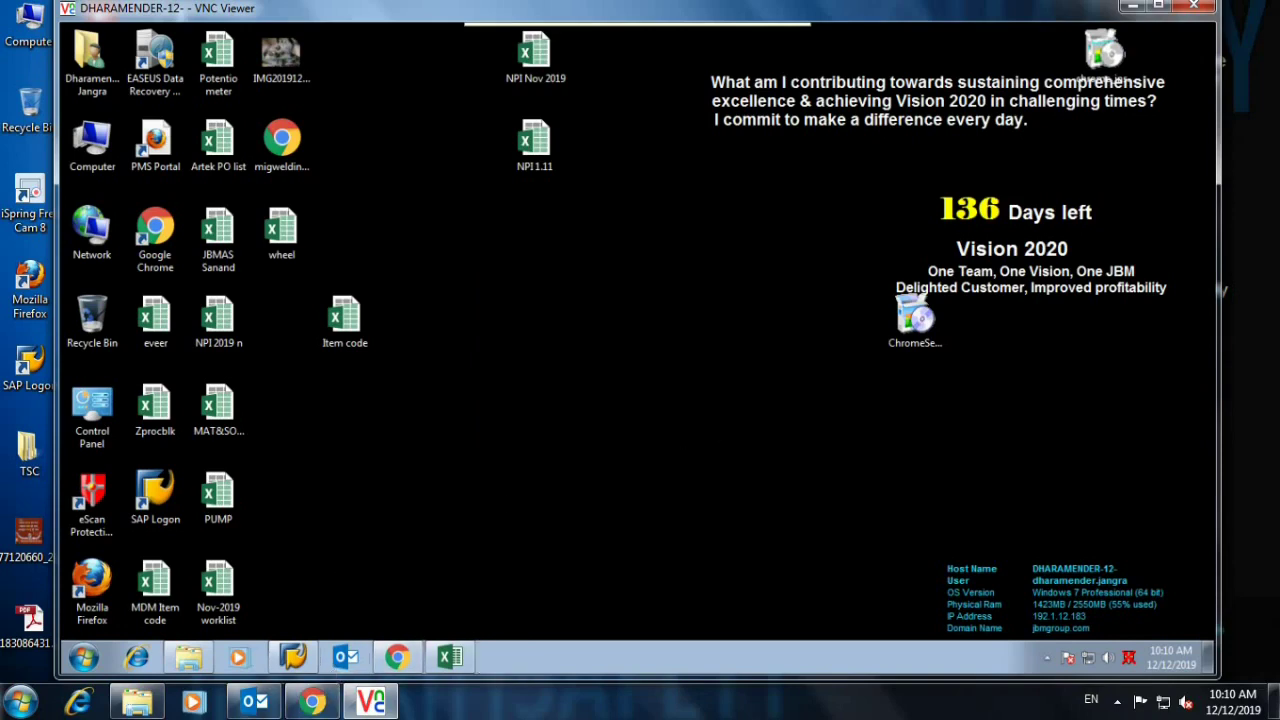
pyautogui.click(83, 657)
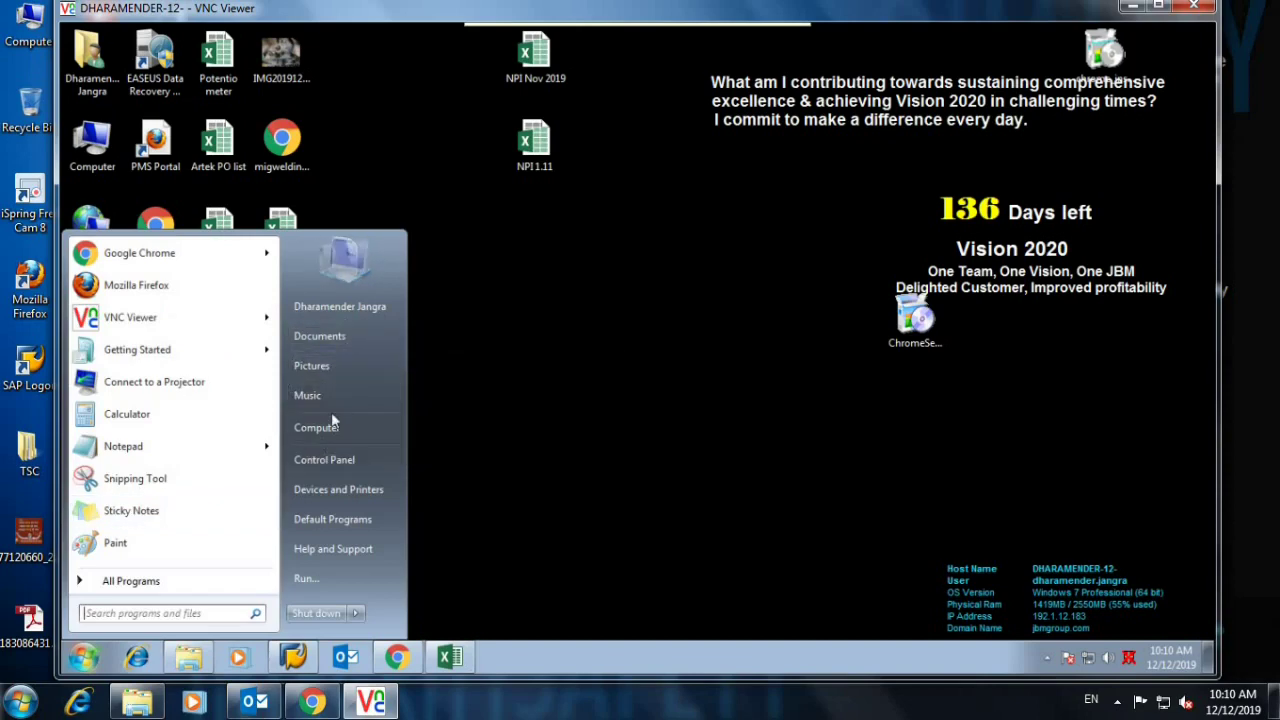
# Open Mail setup from Control Panel and remove the existing POP/SMTP e-mail account.
pyautogui.click(328, 460)
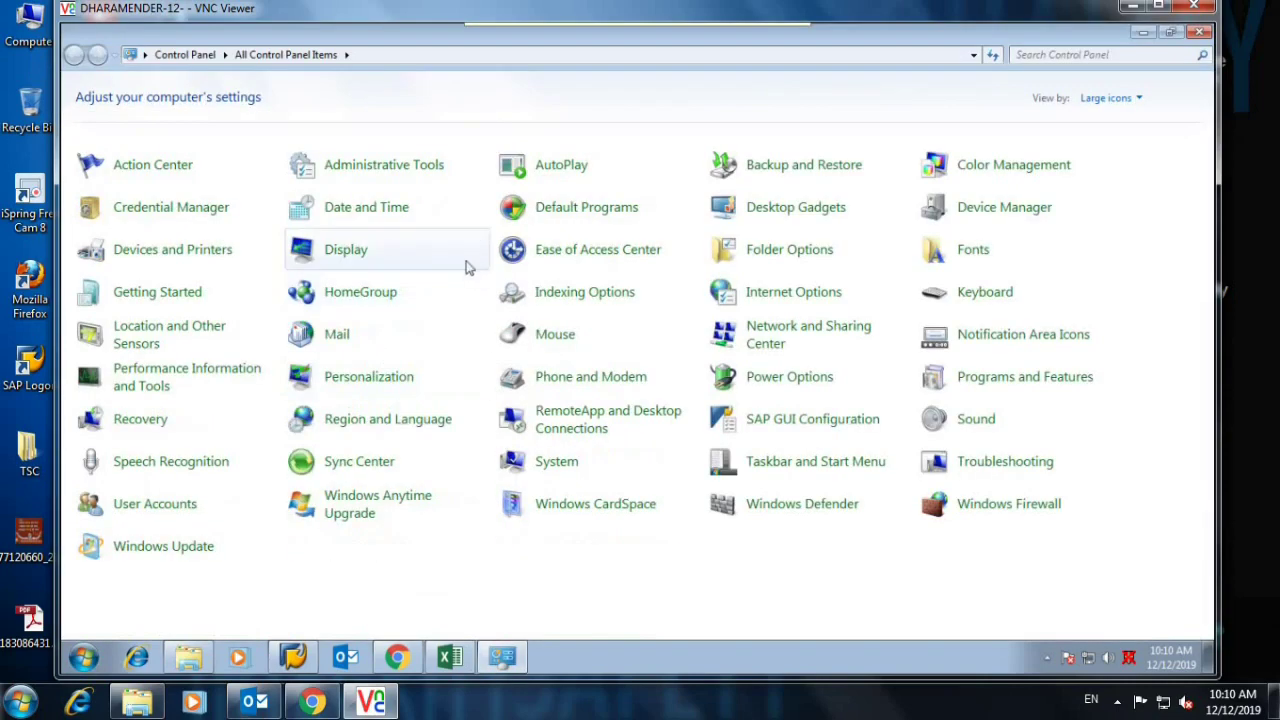
pyautogui.click(335, 335)
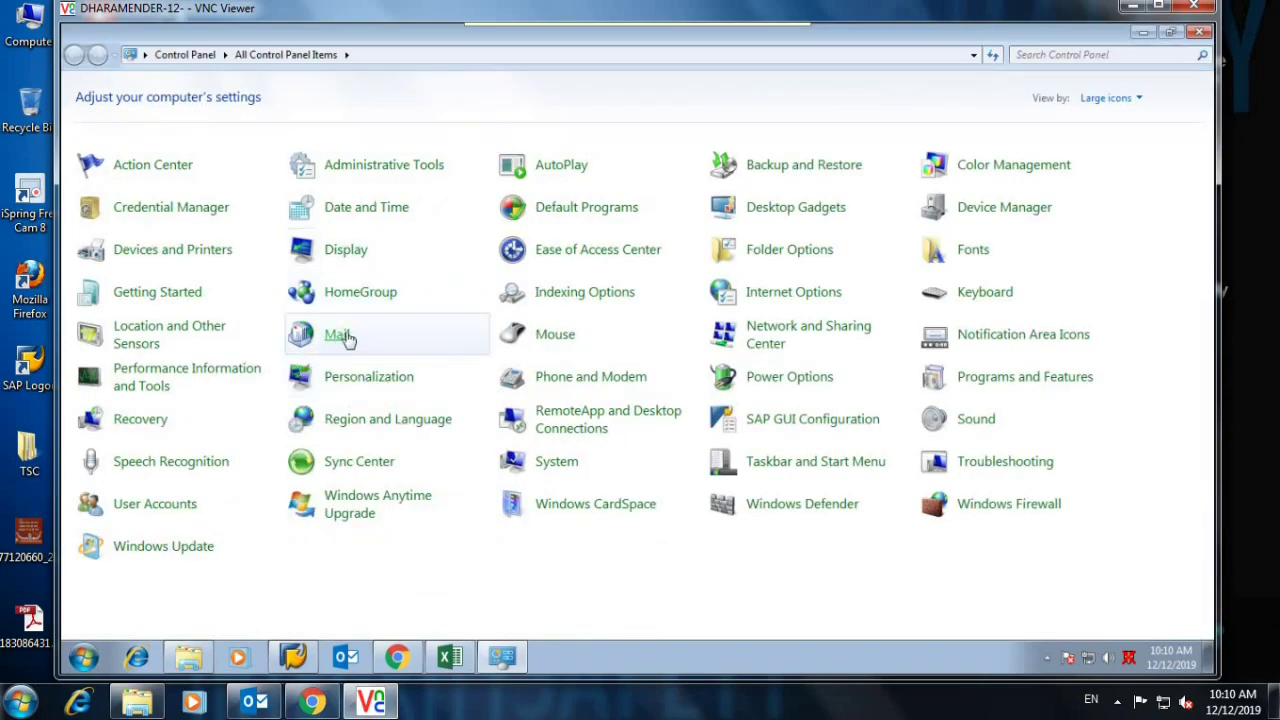
pyautogui.click(403, 124)
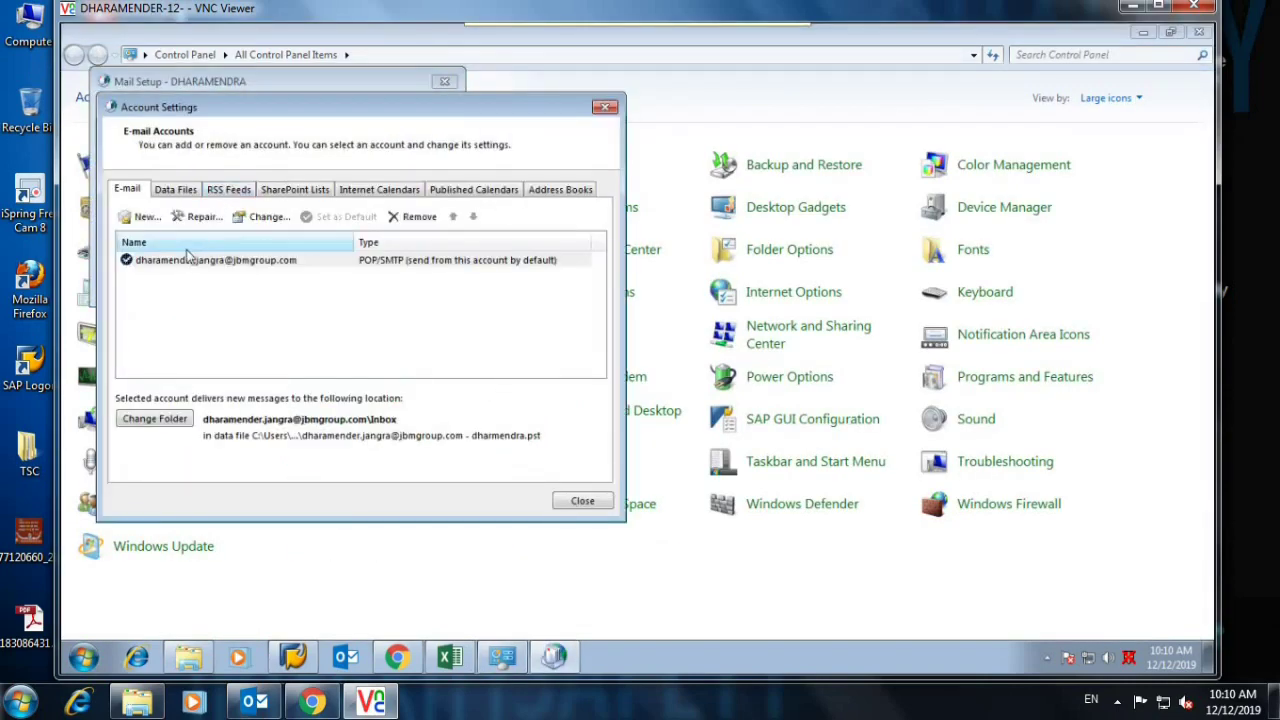
pyautogui.click(187, 264)
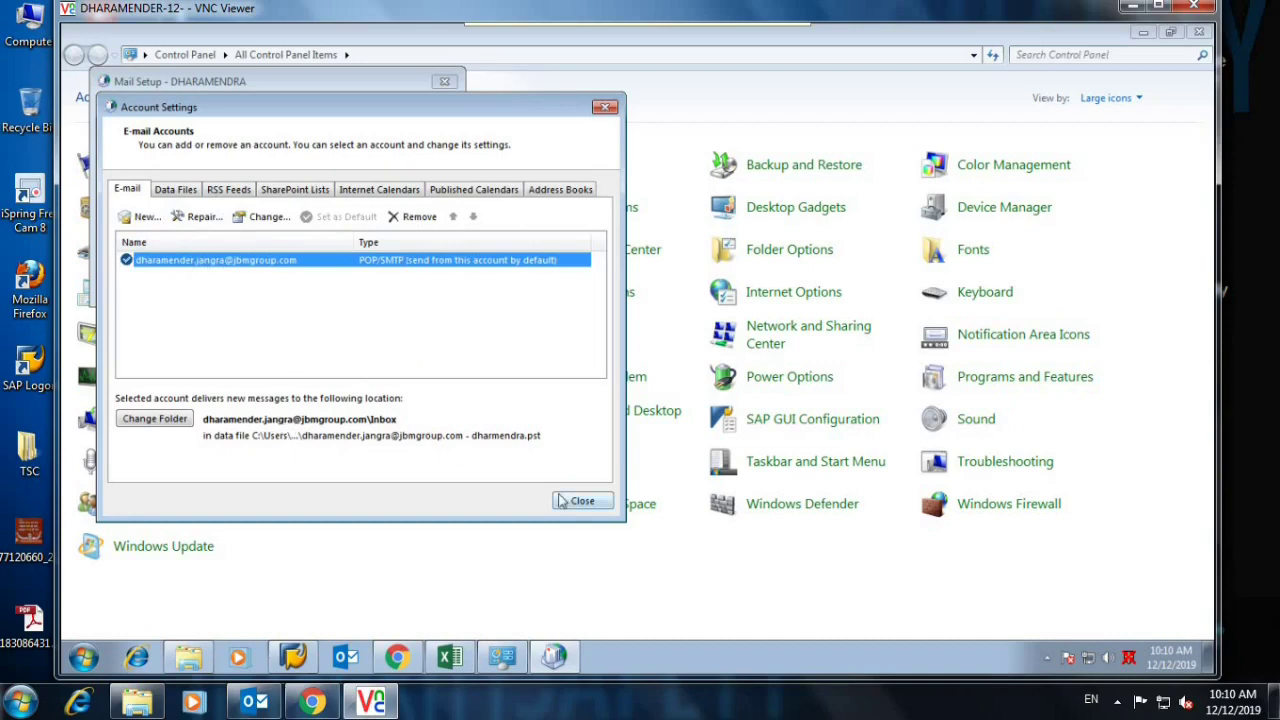
pyautogui.click(412, 216)
pyautogui.click(471, 331)
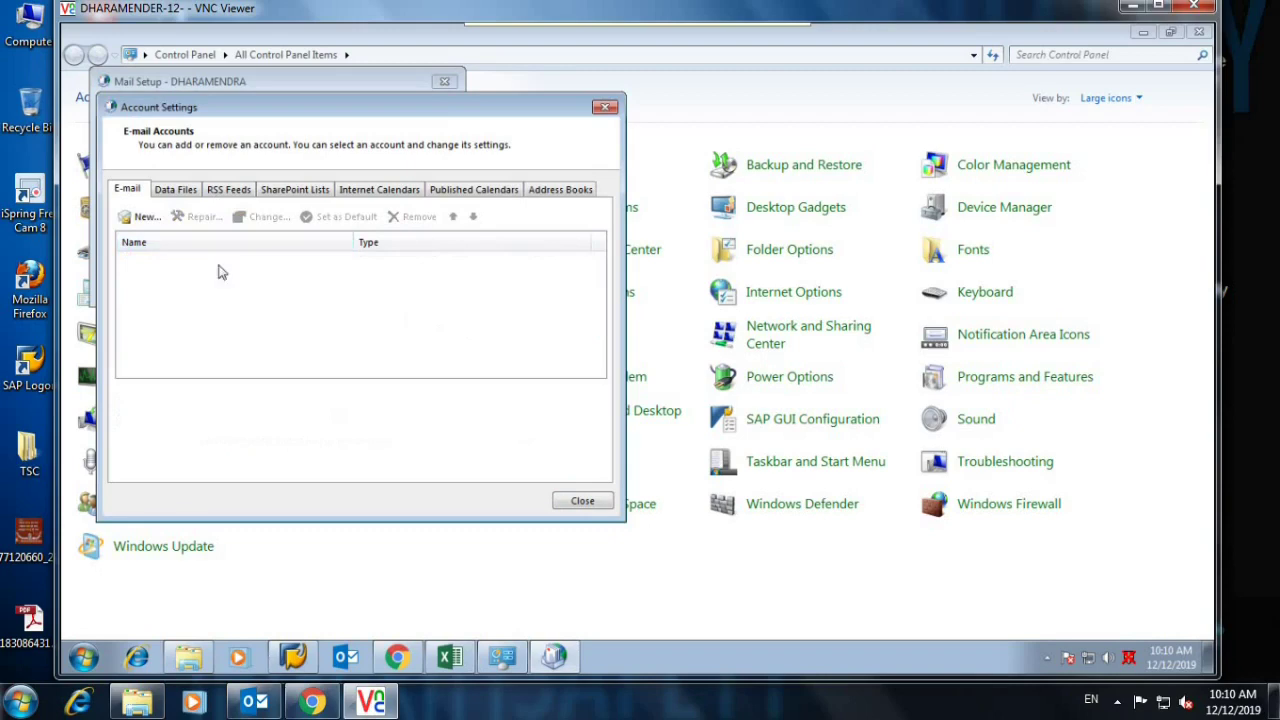
pyautogui.click(582, 501)
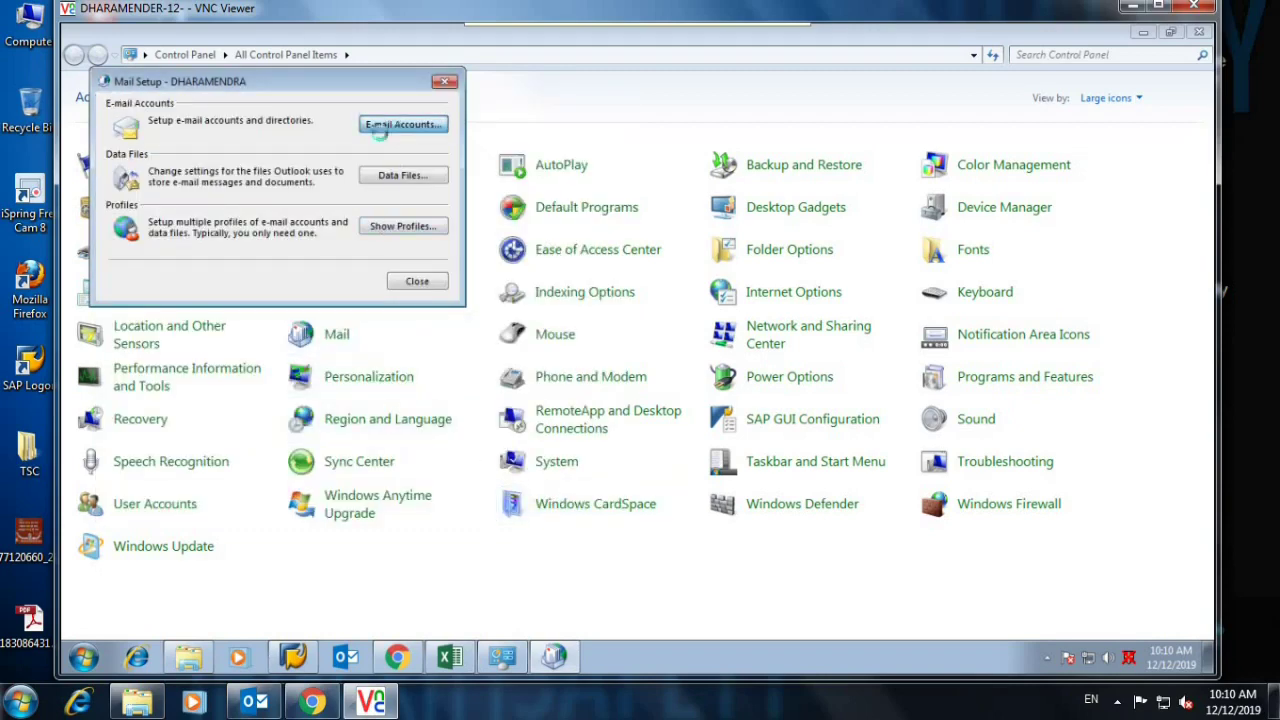
pyautogui.click(385, 126)
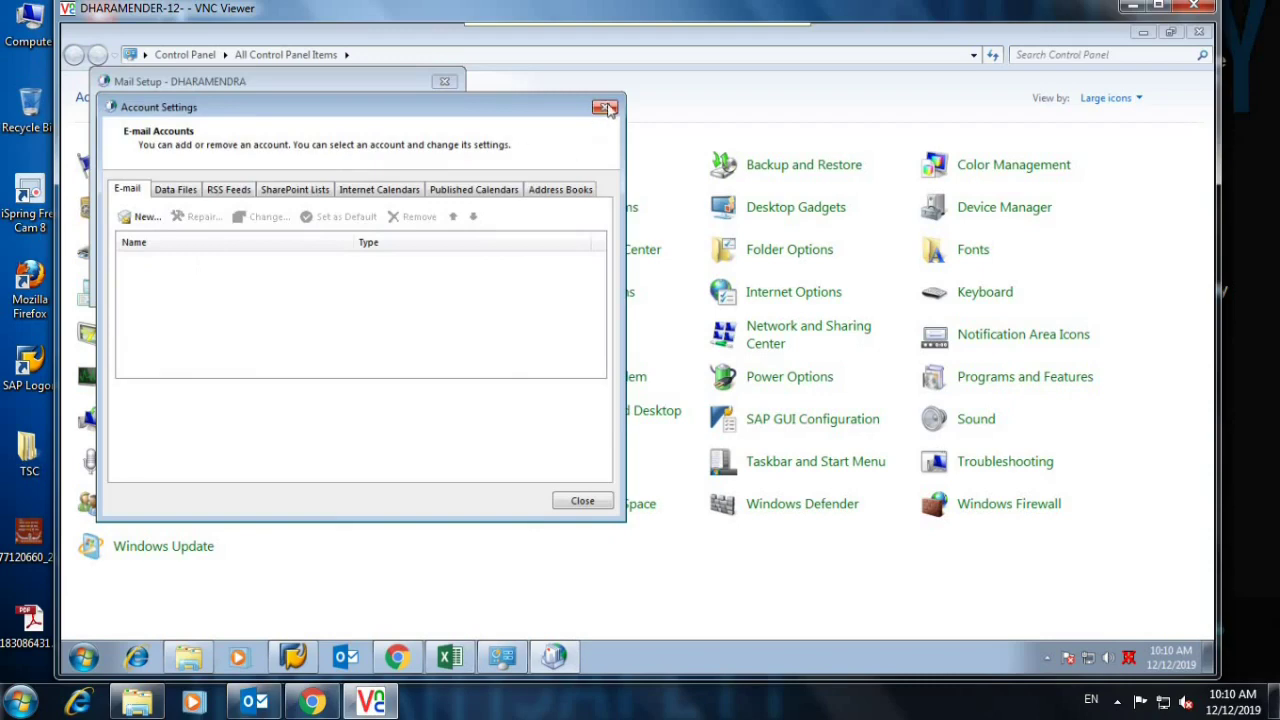
pyautogui.click(604, 106)
# Delete the old Outlook profile and create a new profile named after the user.
pyautogui.click(399, 226)
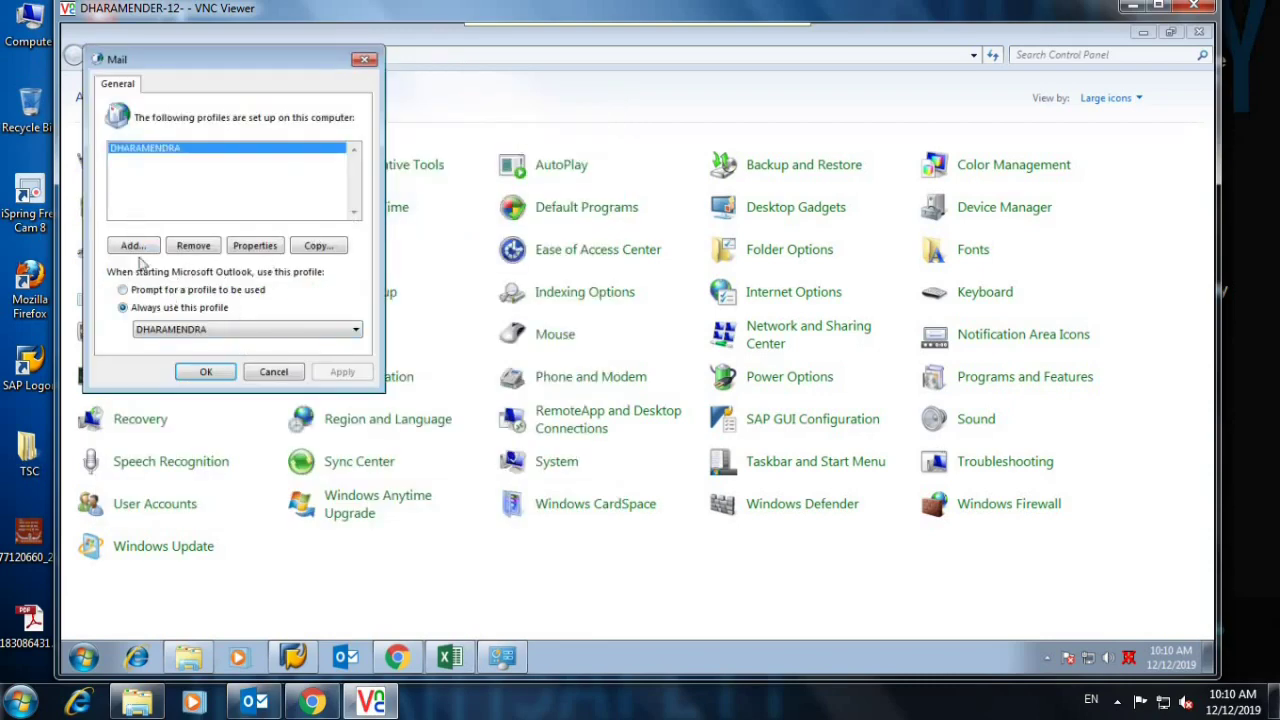
pyautogui.click(210, 253)
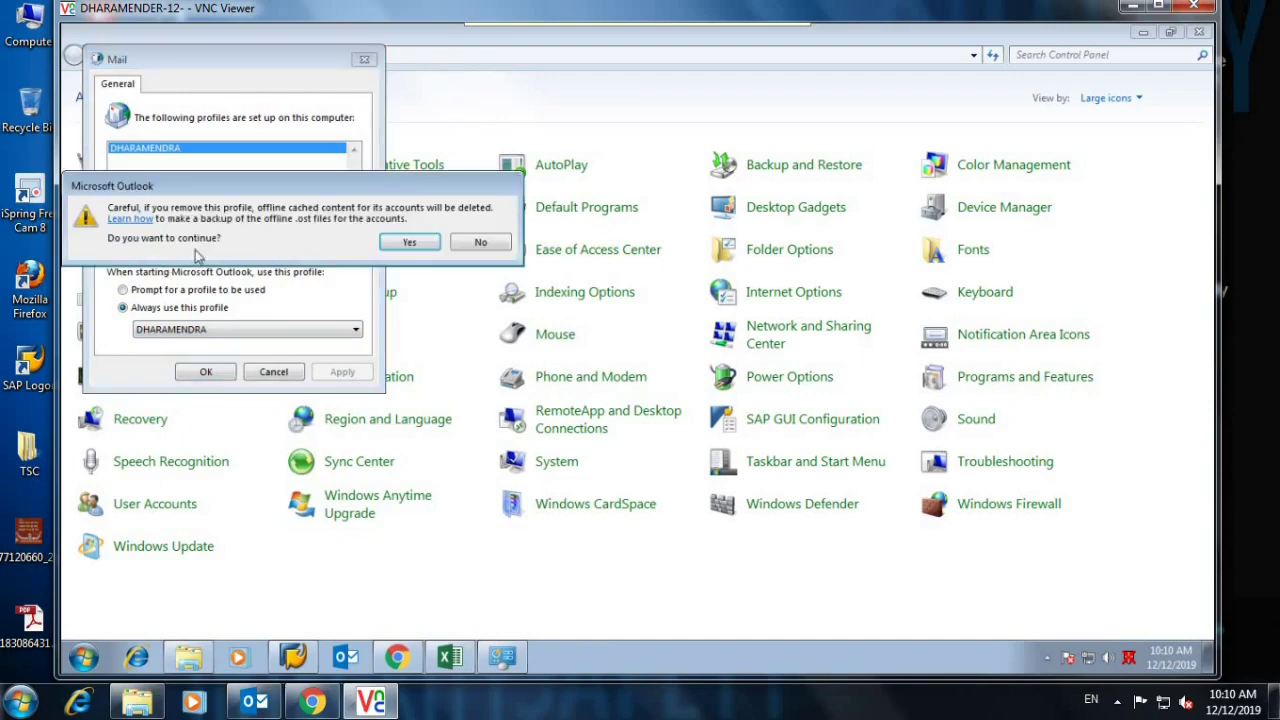
pyautogui.click(412, 246)
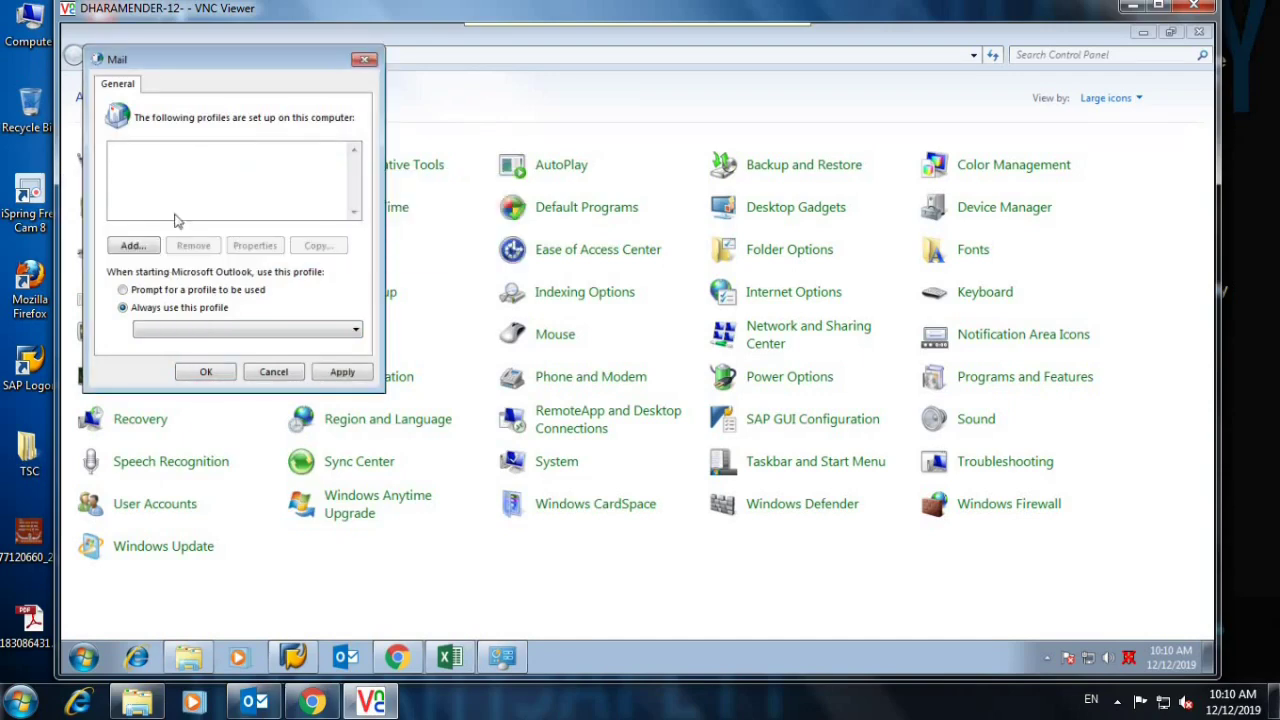
pyautogui.click(144, 246)
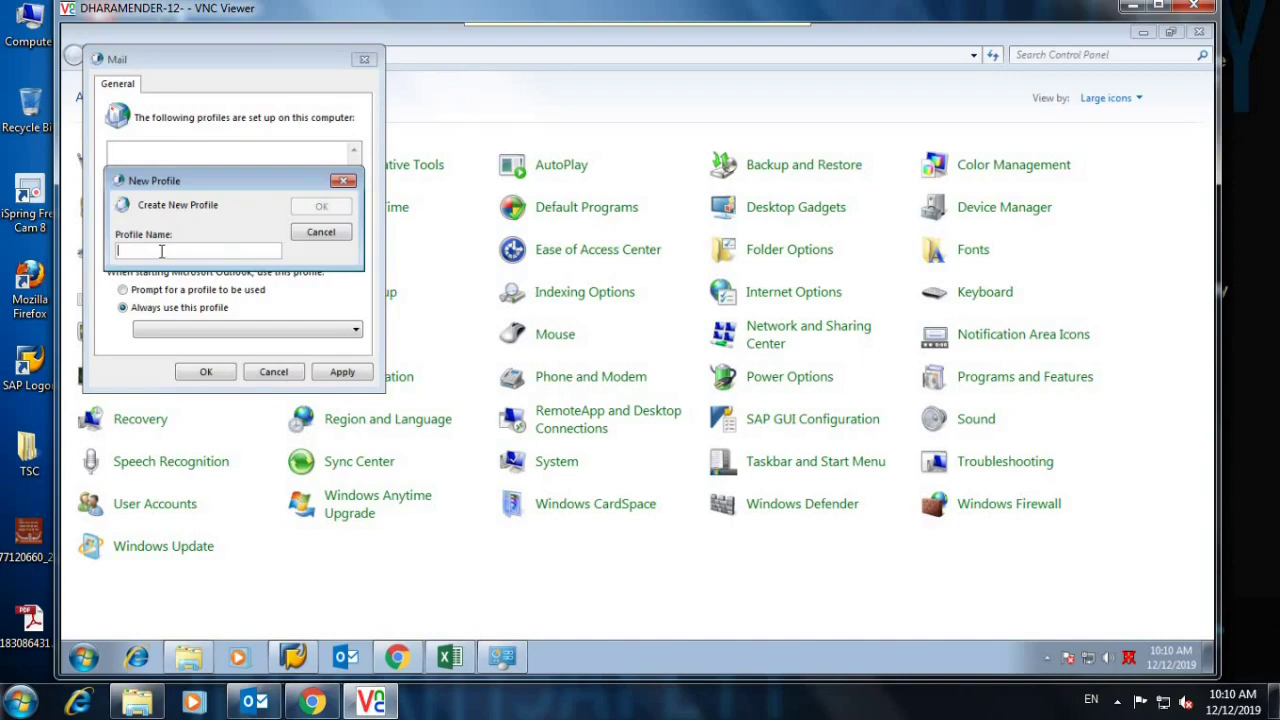
pyautogui.write('d')
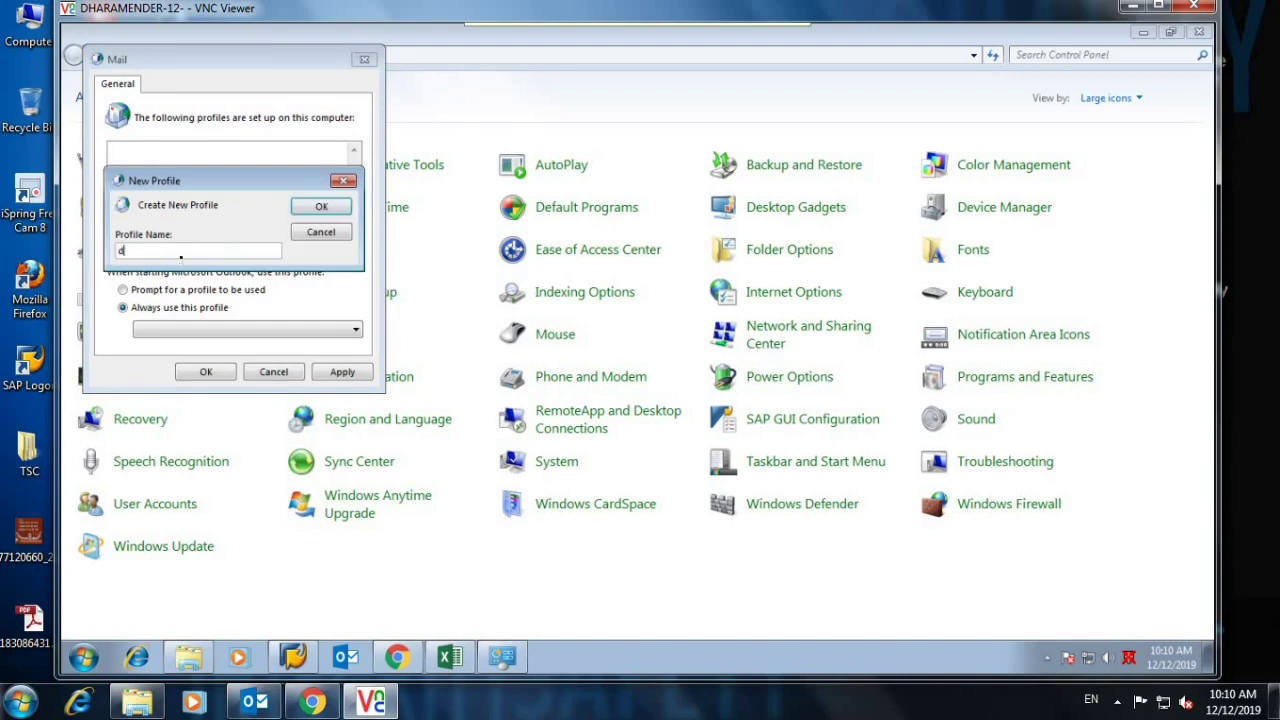
pyautogui.press('BackSpace')
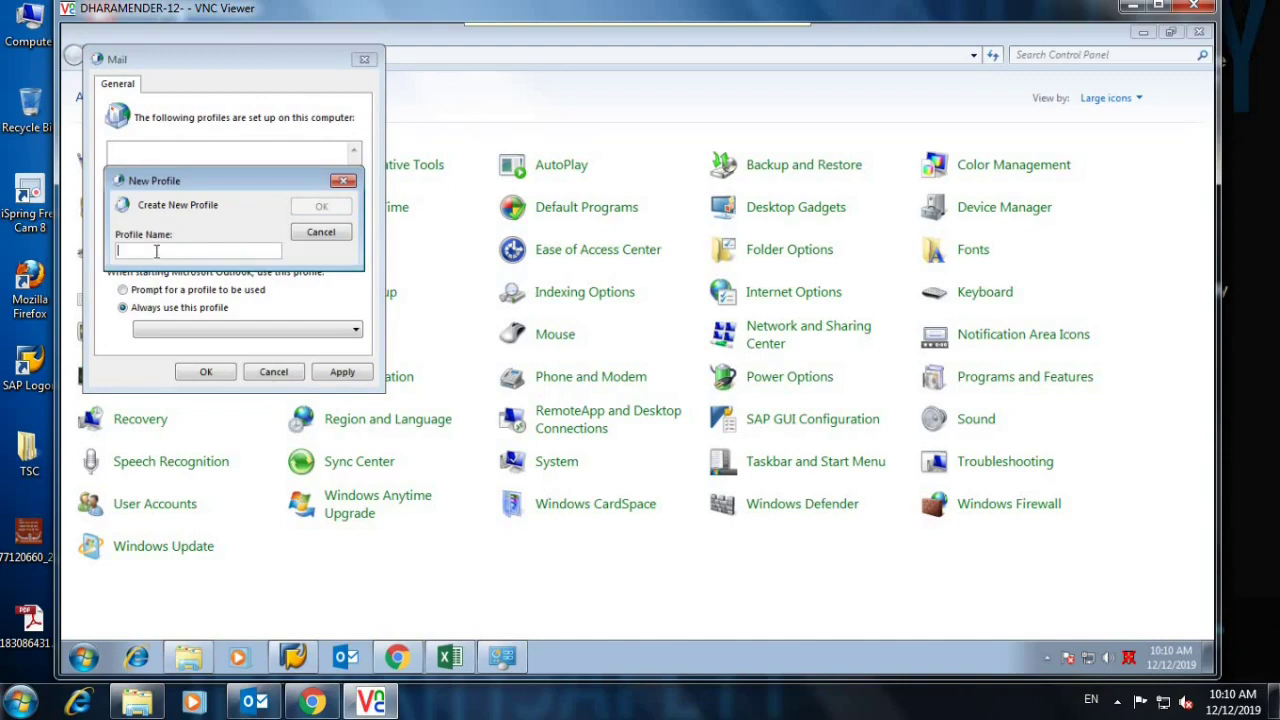
pyautogui.write('dharamende')
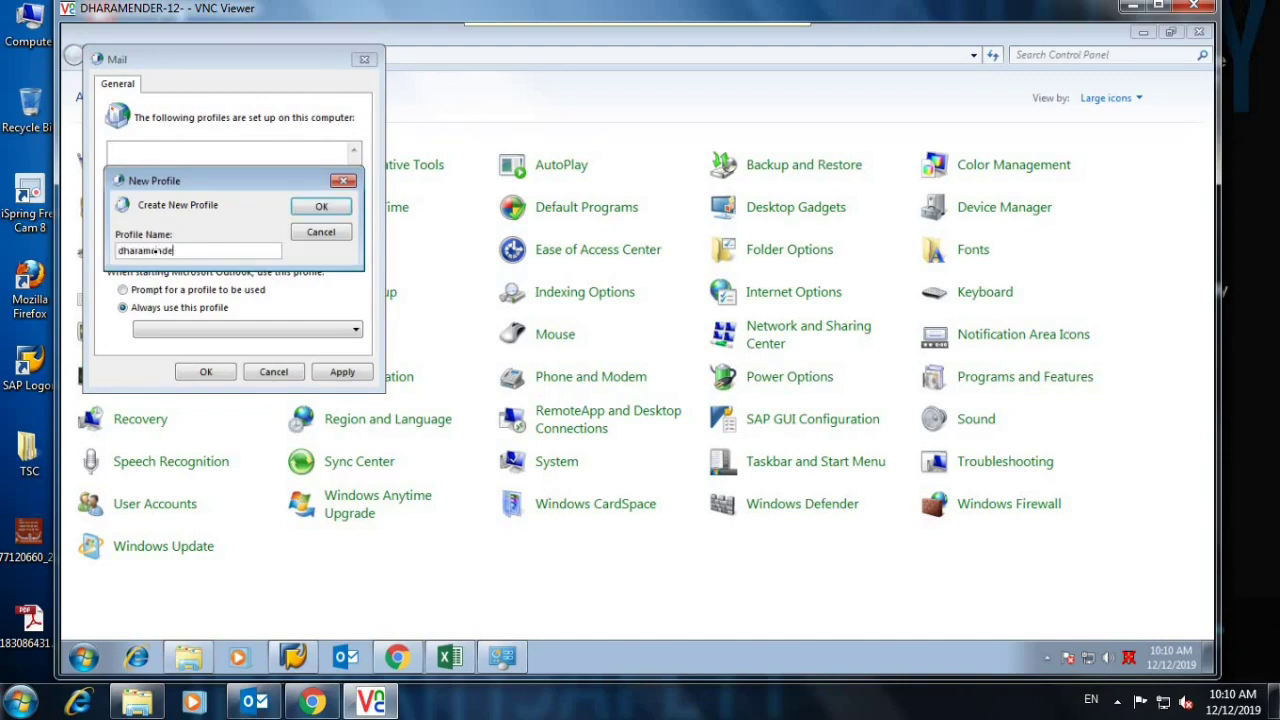
pyautogui.write('r')
pyautogui.click(318, 207)
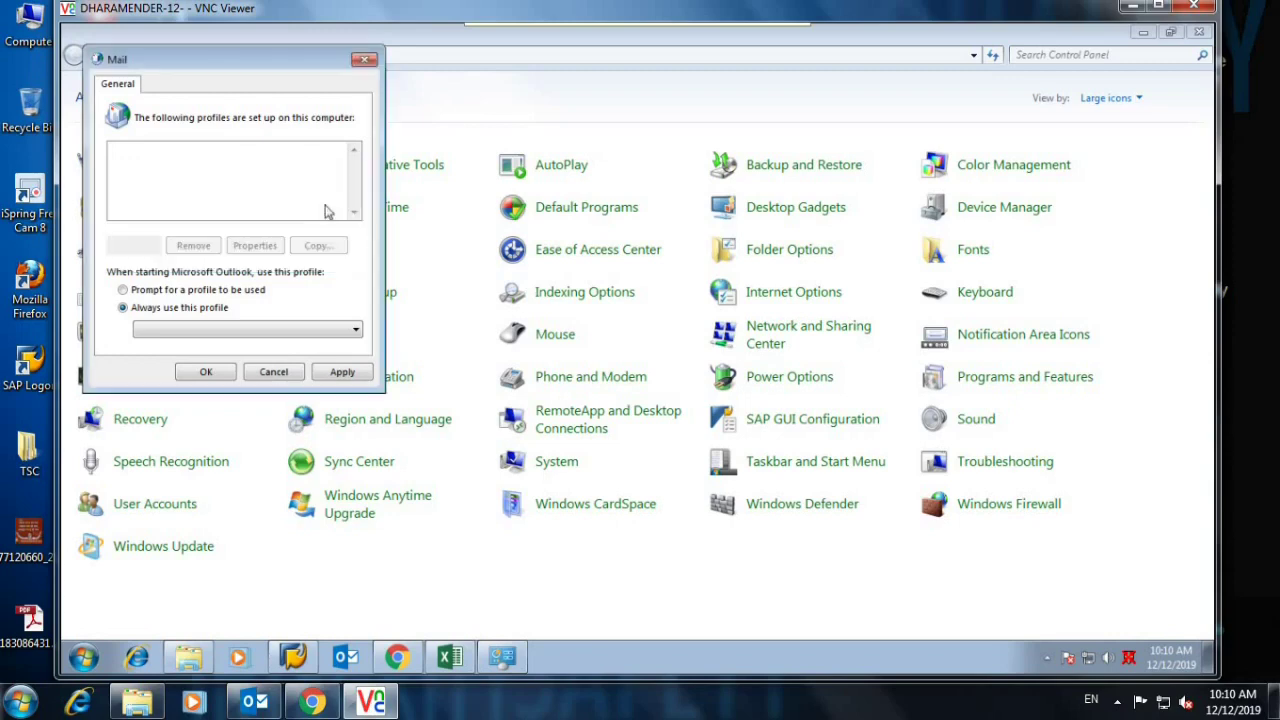
pyautogui.click(240, 404)
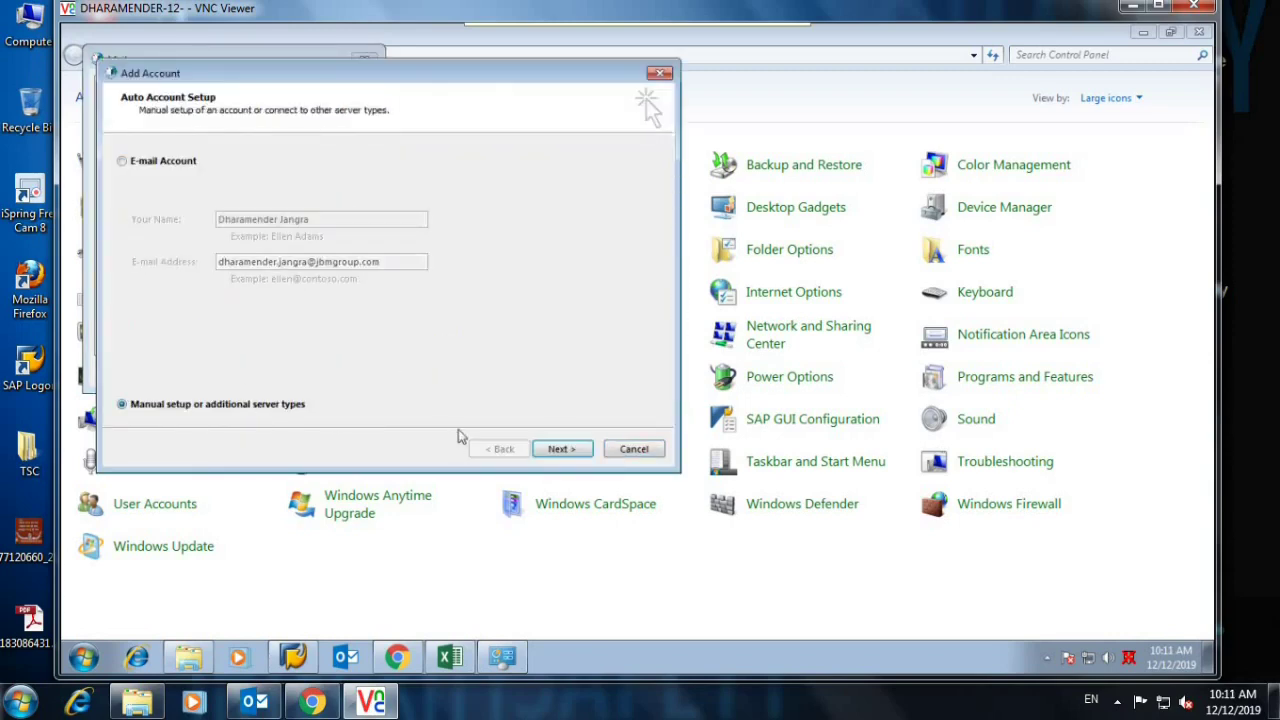
# Choose a POP/IMAP account and enter the user's name and e-mail address.
pyautogui.click(548, 449)
pyautogui.click(199, 229)
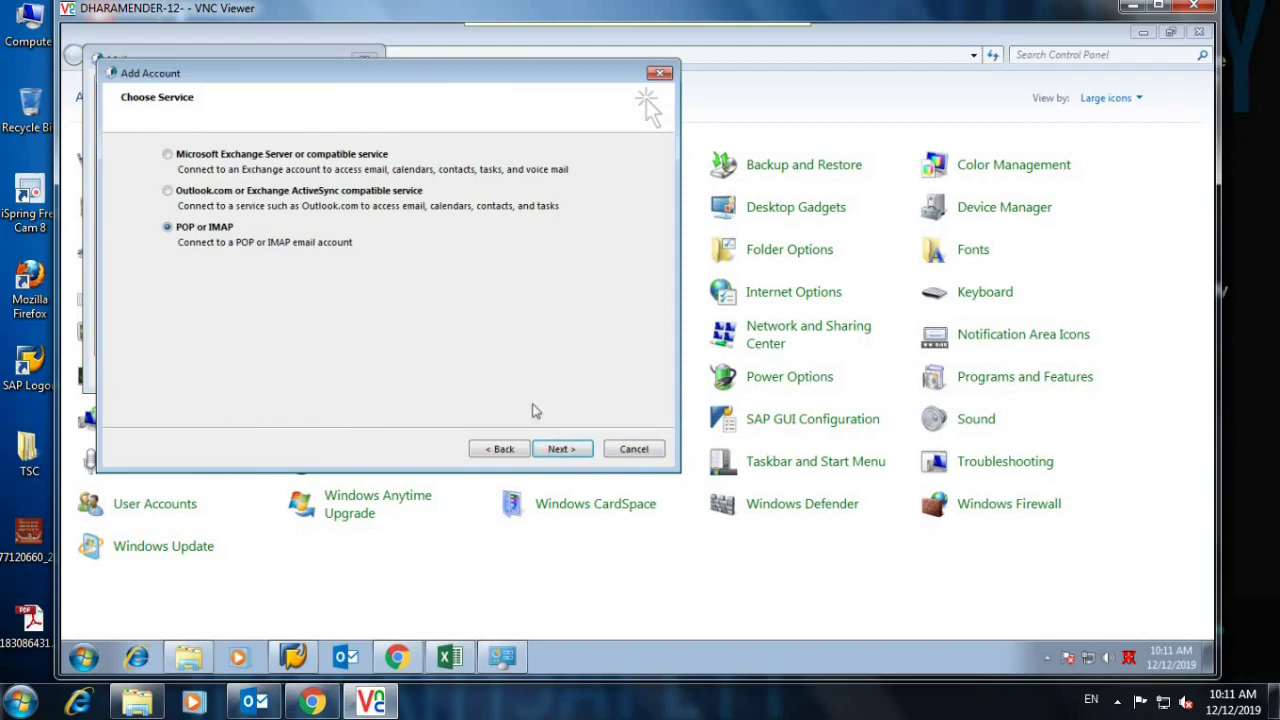
pyautogui.click(560, 449)
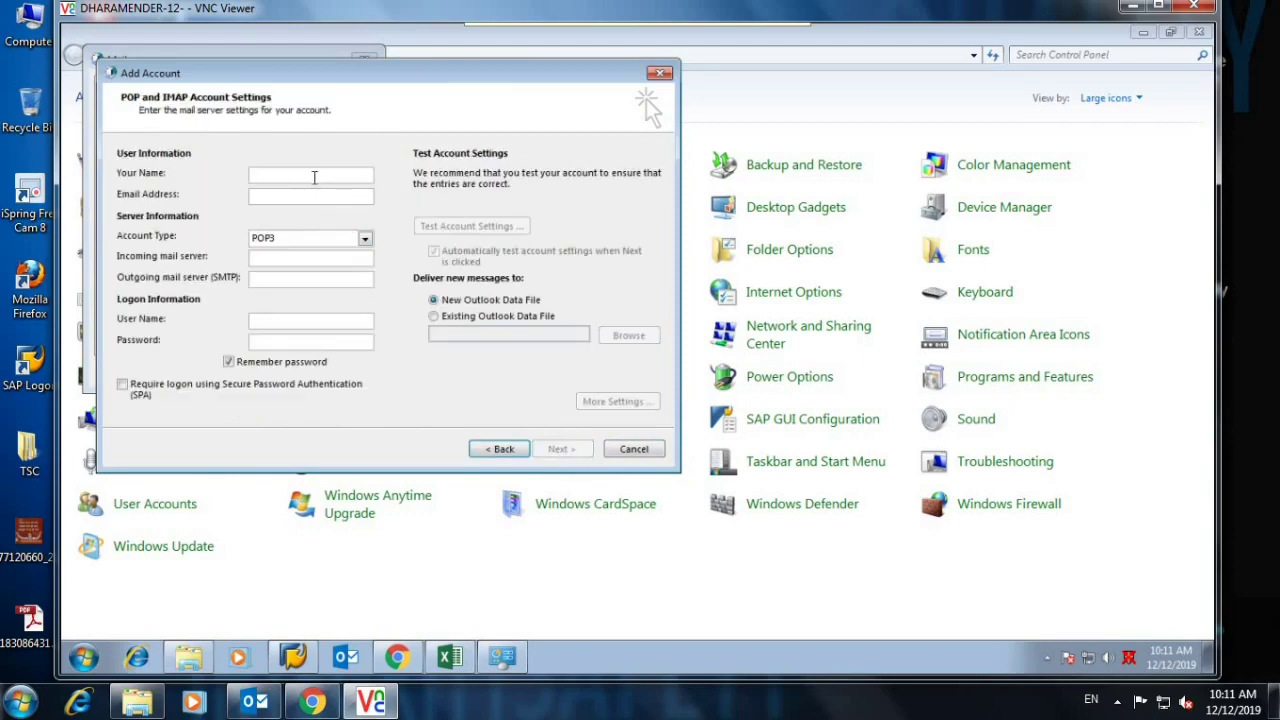
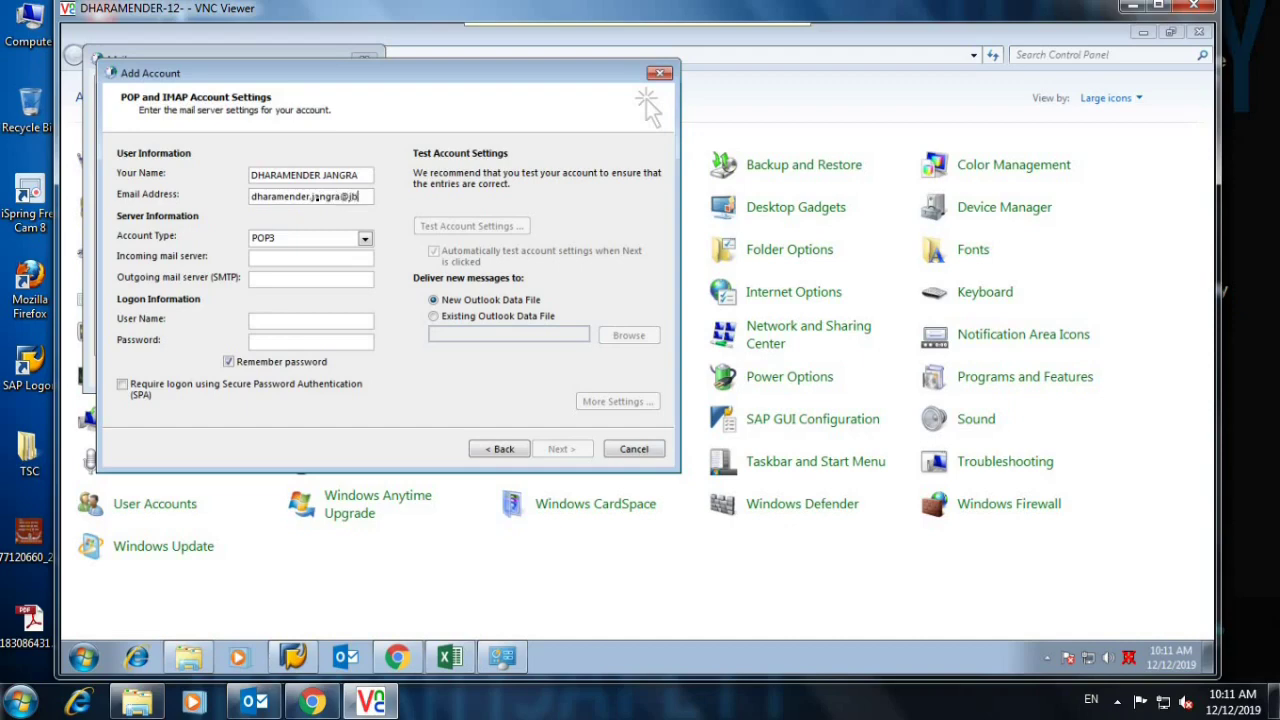
pyautogui.write('roup.com')
# Use the e-mail address as user name, set the server to 192.1.12.12, and clear the password.
pyautogui.doubleClick(318, 198)
pyautogui.hotkey('ctrl', 'c')
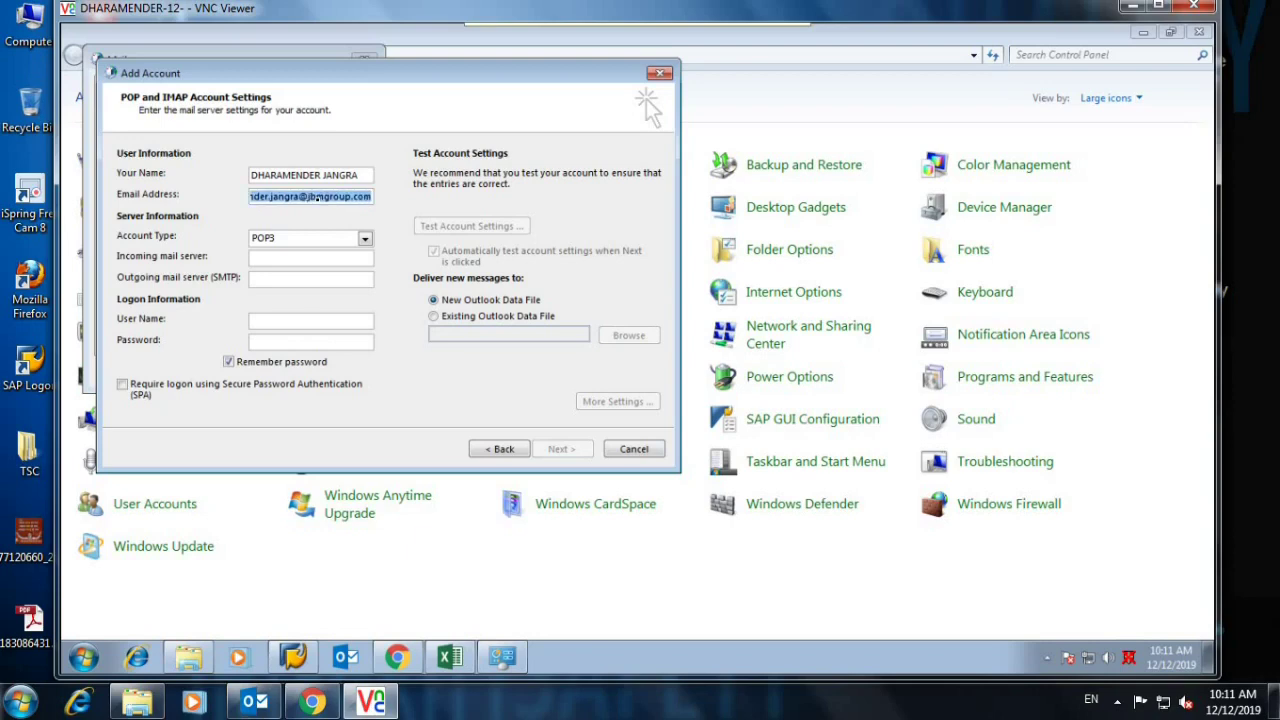
pyautogui.click(300, 338)
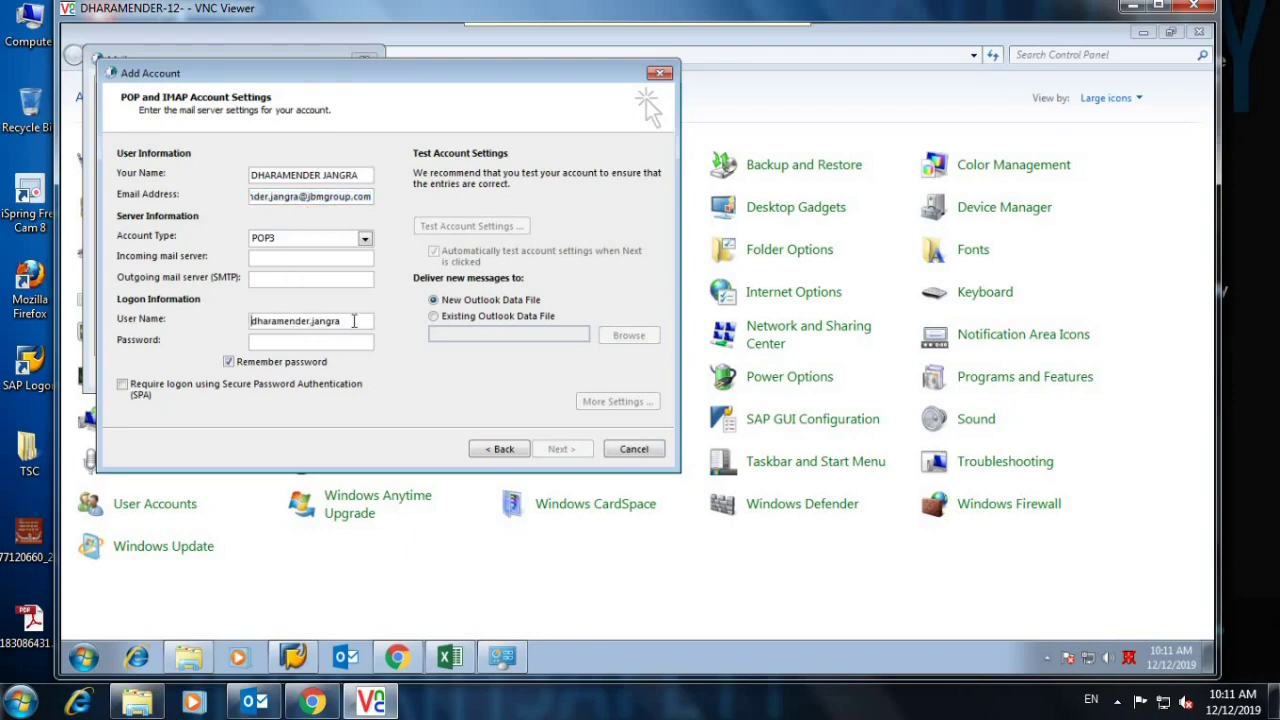
pyautogui.moveTo(352, 320); pyautogui.dragTo(83, 287)
pyautogui.hotkey('ctrl', 'v')
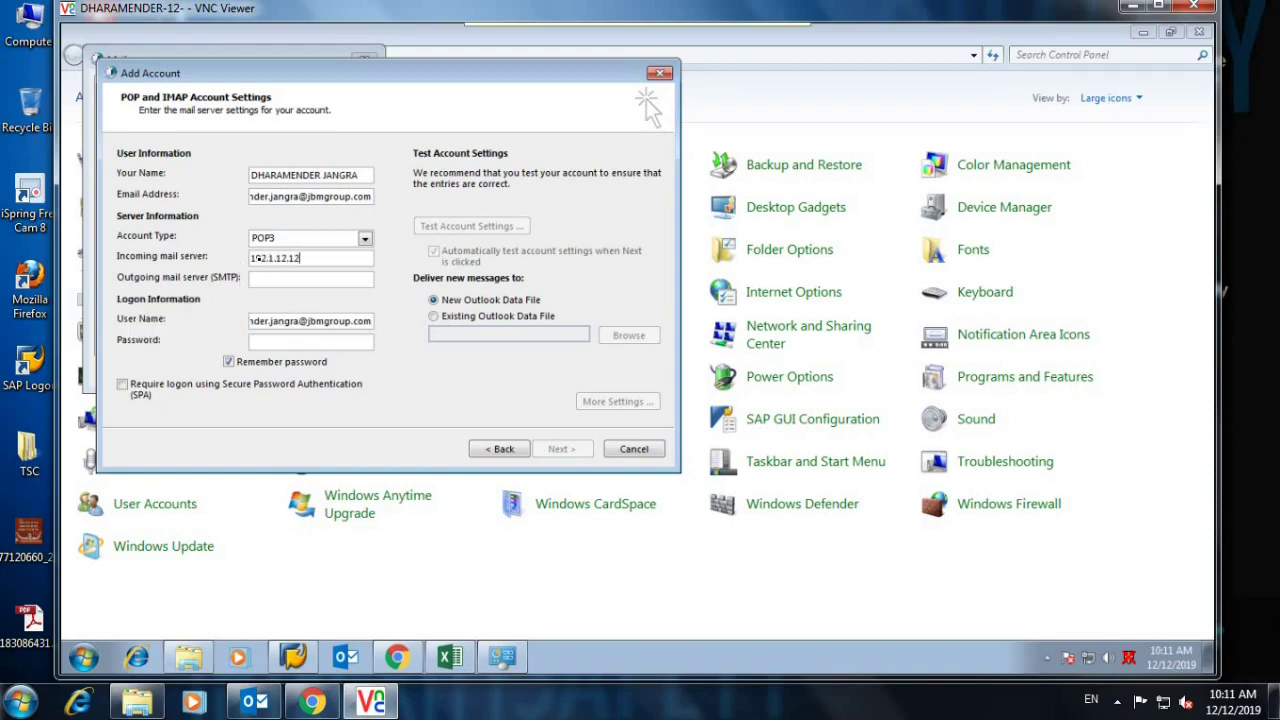
pyautogui.click(361, 277)
pyautogui.write('192.1.12.12')
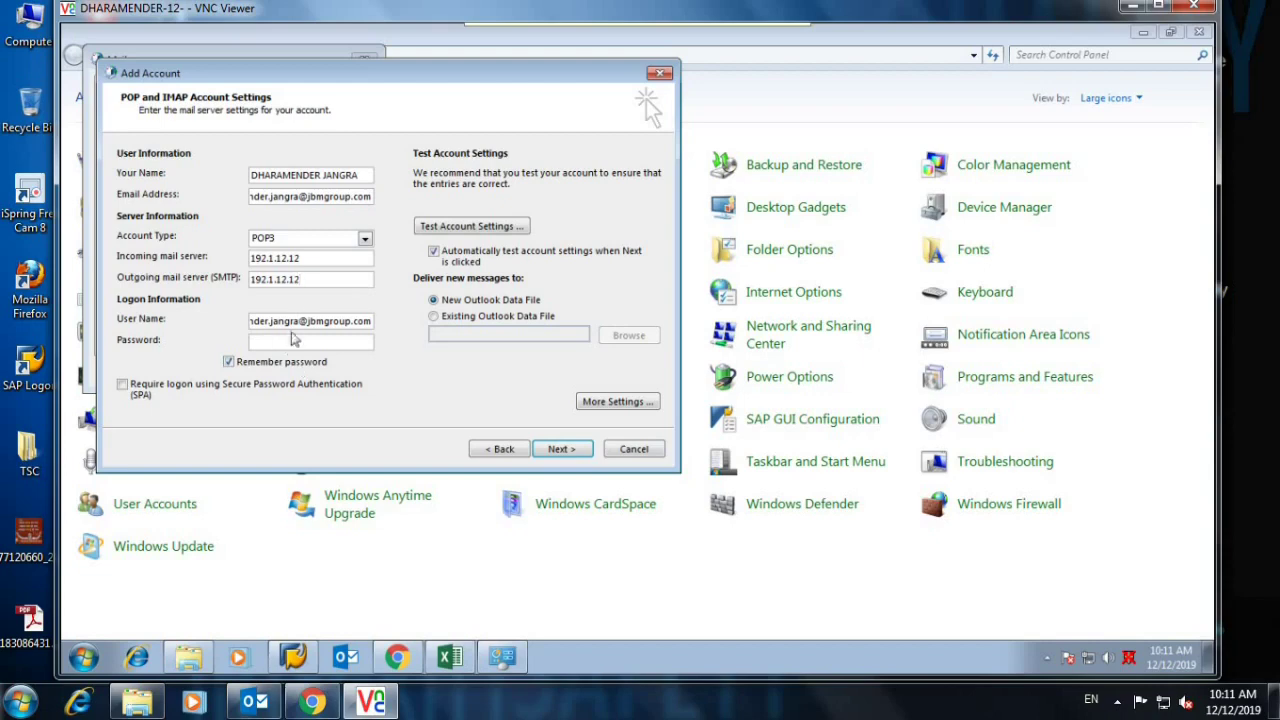
pyautogui.write('*****')
pyautogui.press('BackSpace')
pyautogui.press('BackSpace')
pyautogui.press('BackSpace')
pyautogui.press('BackSpace')
pyautogui.press('BackSpace')
pyautogui.press('BackSpace')
pyautogui.press('BackSpace')
pyautogui.press('BackSpace')
pyautogui.press('BackSpace')
# In More Settings, require outgoing server authentication and set outgoing encryption to TLS.
pyautogui.click(588, 408)
pyautogui.click(226, 197)
pyautogui.click(160, 219)
pyautogui.click(290, 196)
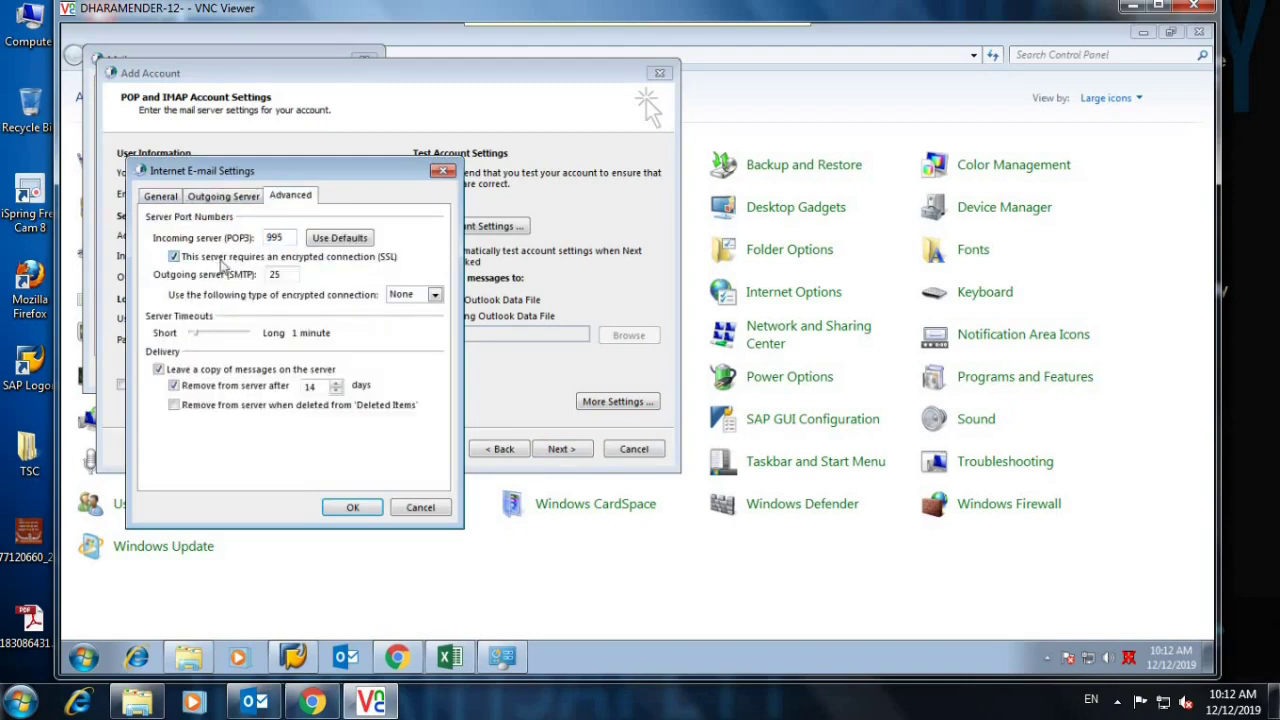
pyautogui.click(400, 298)
pyautogui.click(404, 332)
pyautogui.click(350, 507)
# Test the account settings, accepting the unverified certificate, and finish adding the account.
pyautogui.click(560, 450)
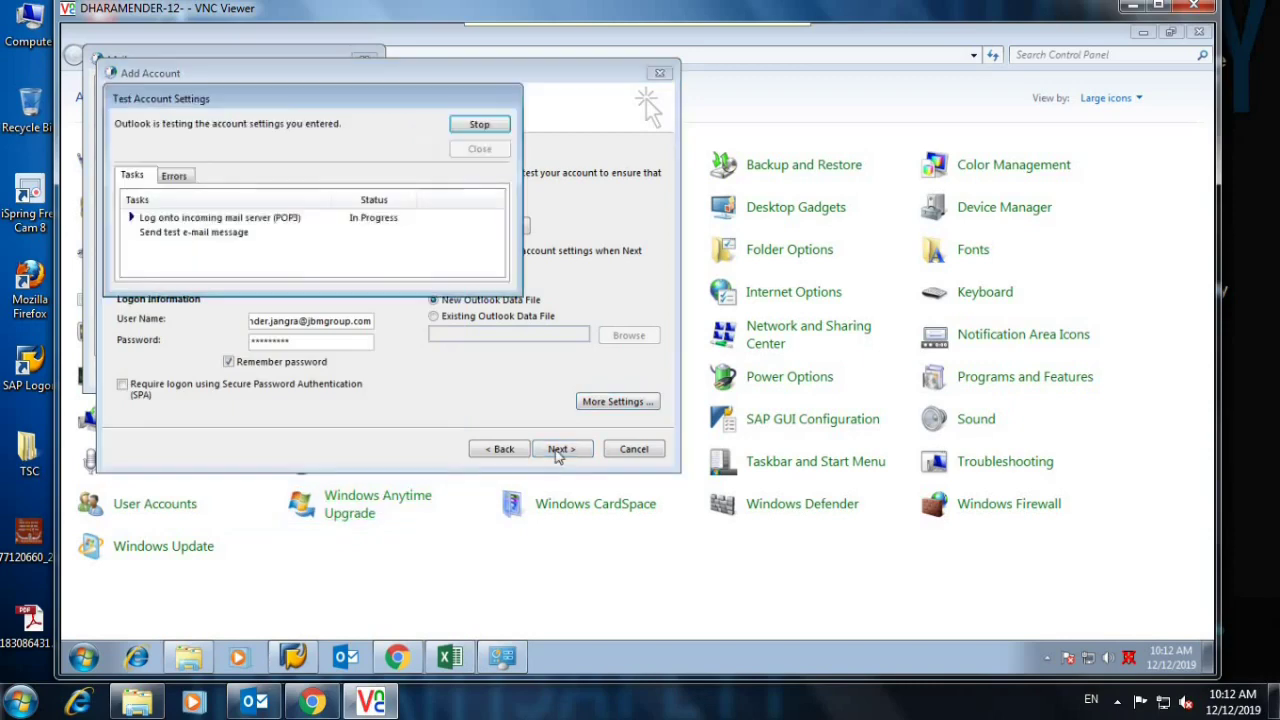
pyautogui.click(302, 248)
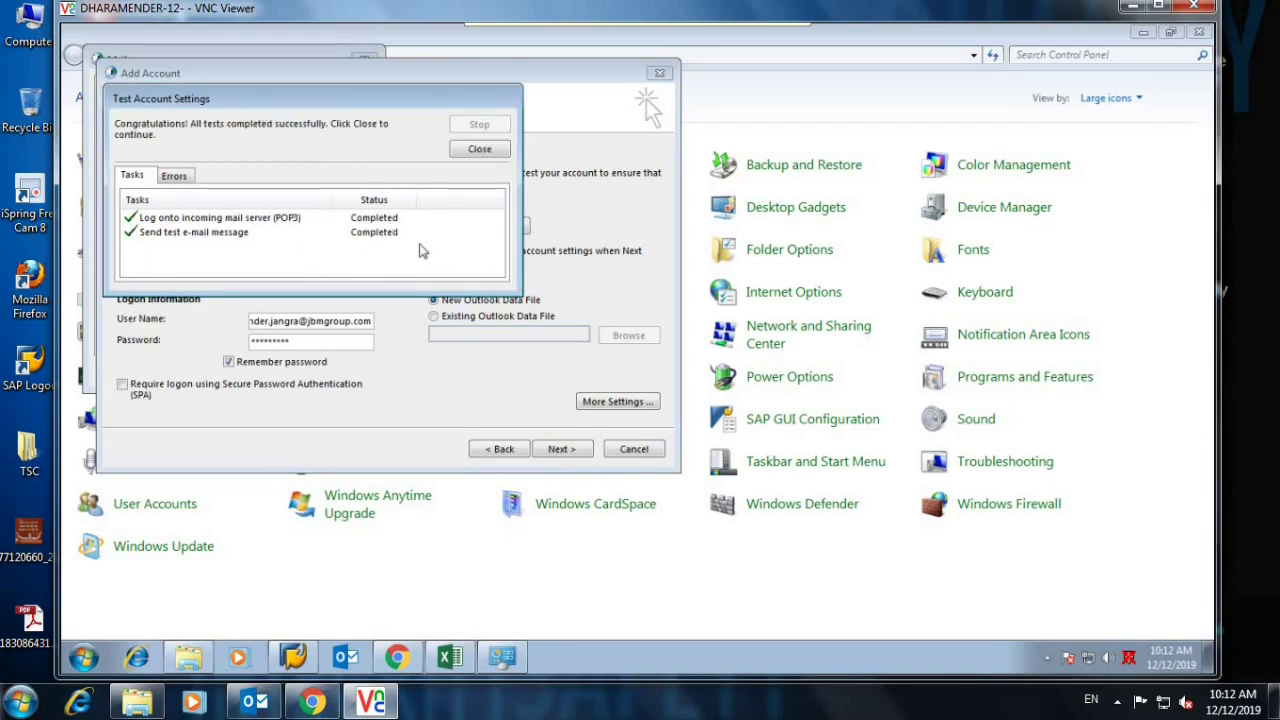
pyautogui.click(480, 150)
pyautogui.click(561, 448)
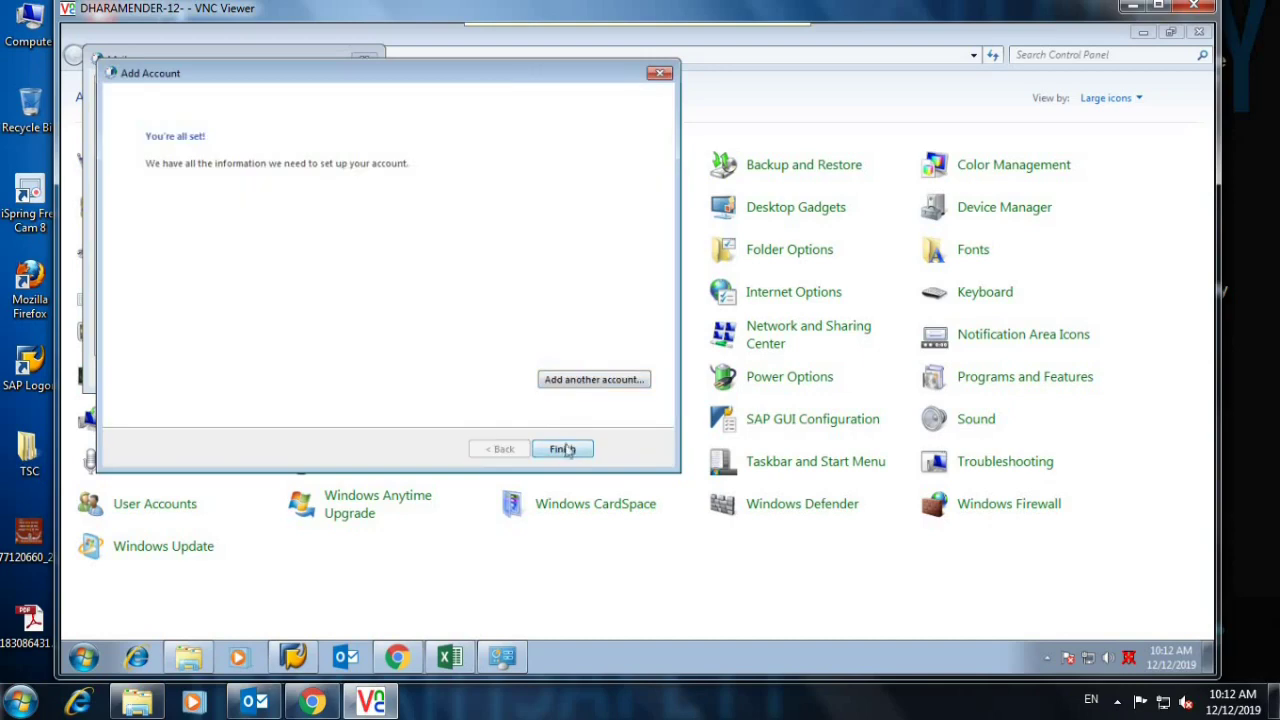
pyautogui.click(561, 448)
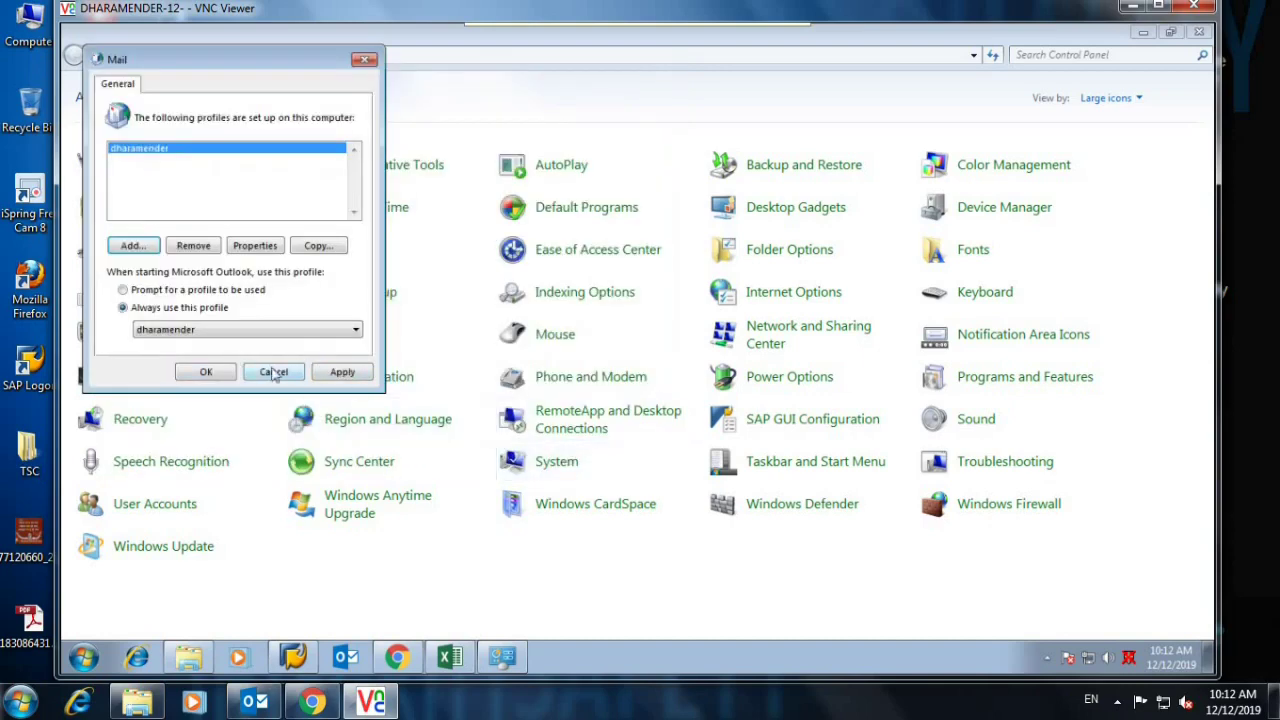
# Apply and close the Mail profile settings, then close Control Panel.
pyautogui.click(342, 372)
pyautogui.click(207, 373)
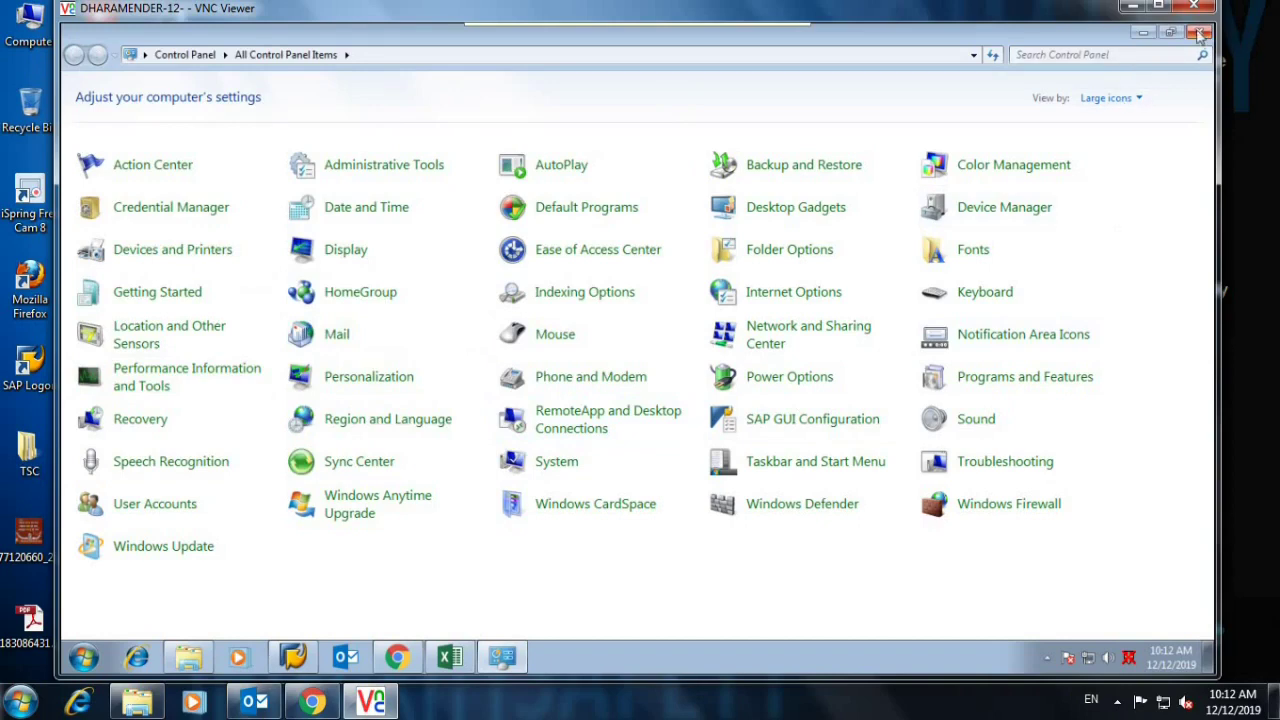
pyautogui.click(1200, 33)
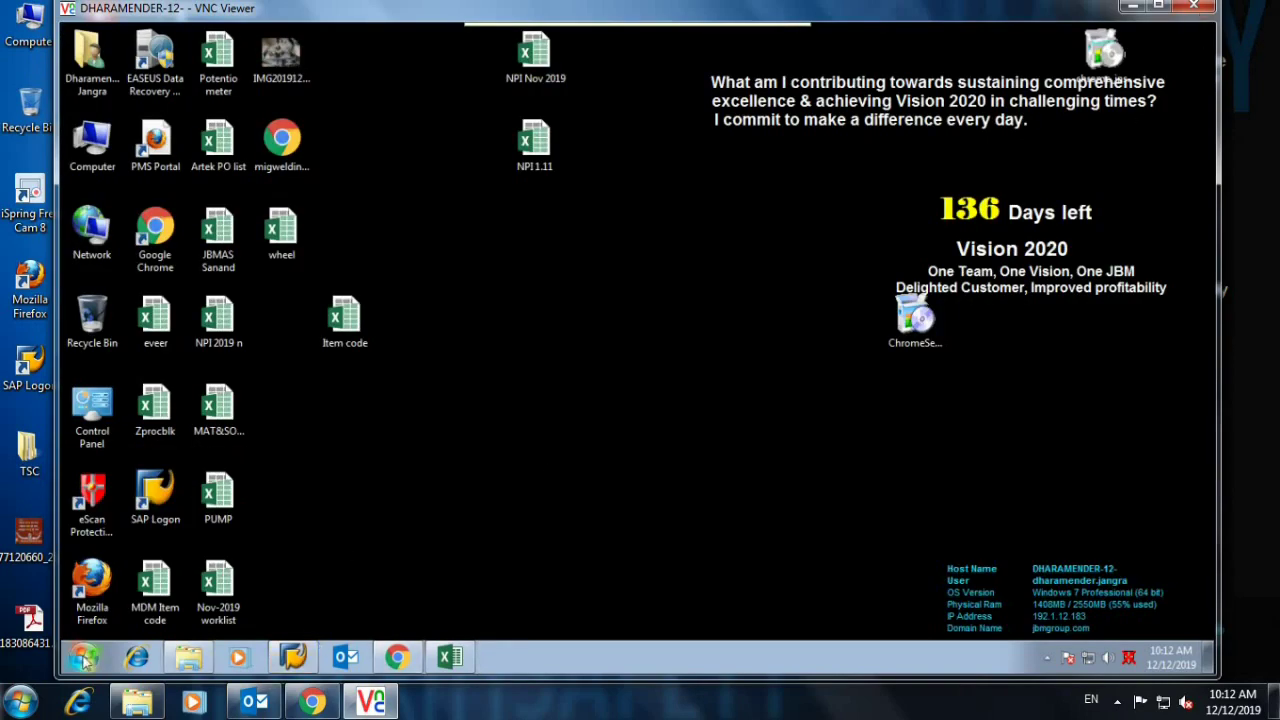
# Search 'out' from the Start menu and launch Outlook 2013.
pyautogui.click(84, 657)
pyautogui.write('out')
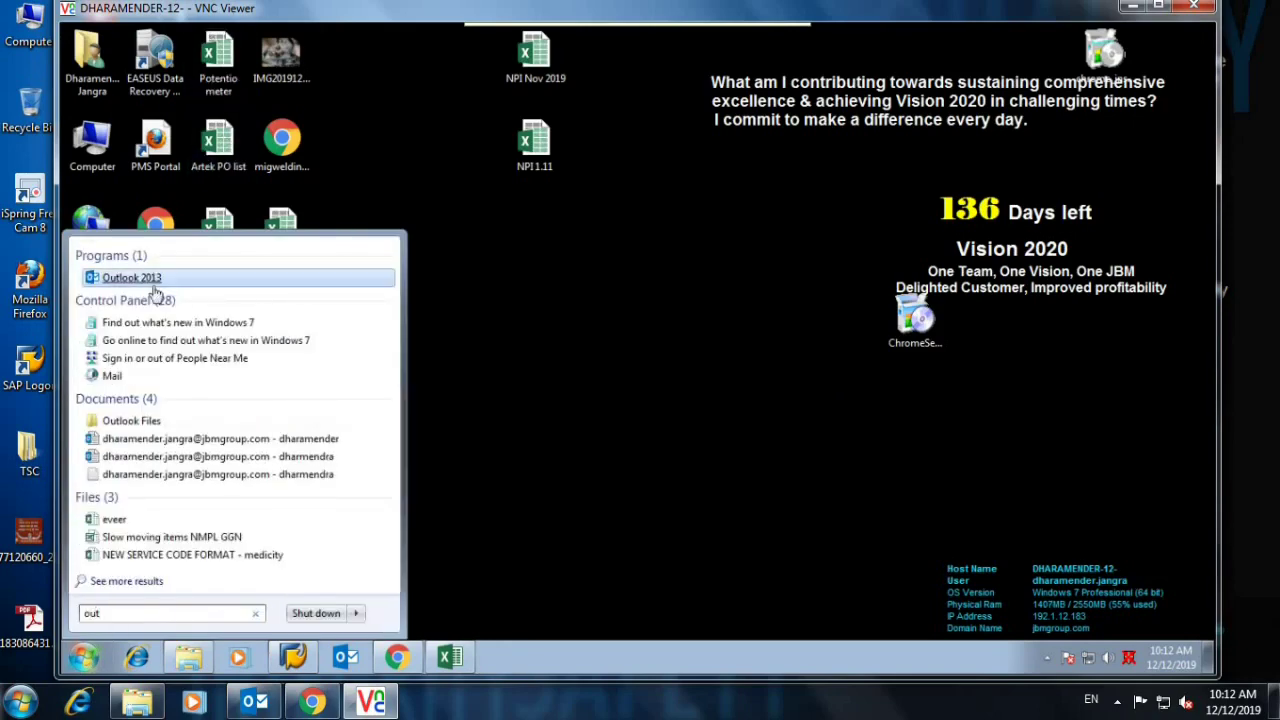
pyautogui.click(150, 279)
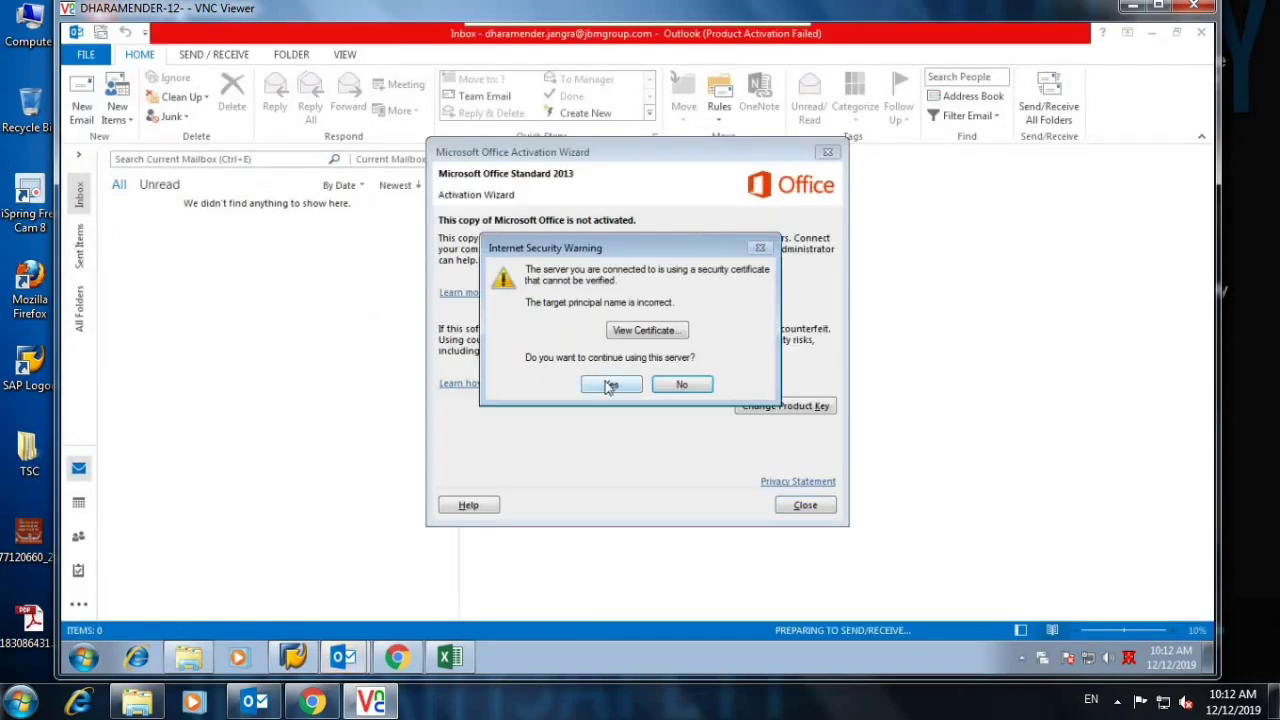
# Accept the certificate warning, dismiss the activation wizard, and widen the folder pane and message list.
pyautogui.click(611, 384)
pyautogui.click(803, 505)
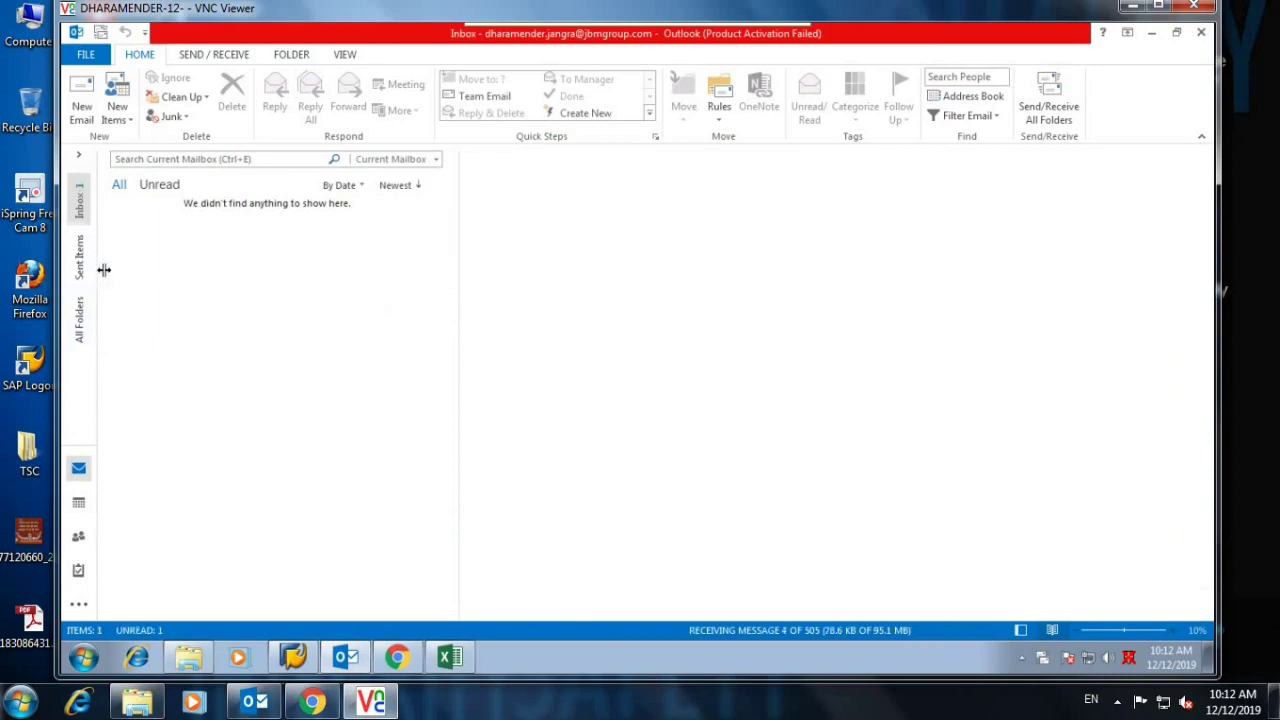
pyautogui.moveTo(111, 266); pyautogui.dragTo(292, 314)
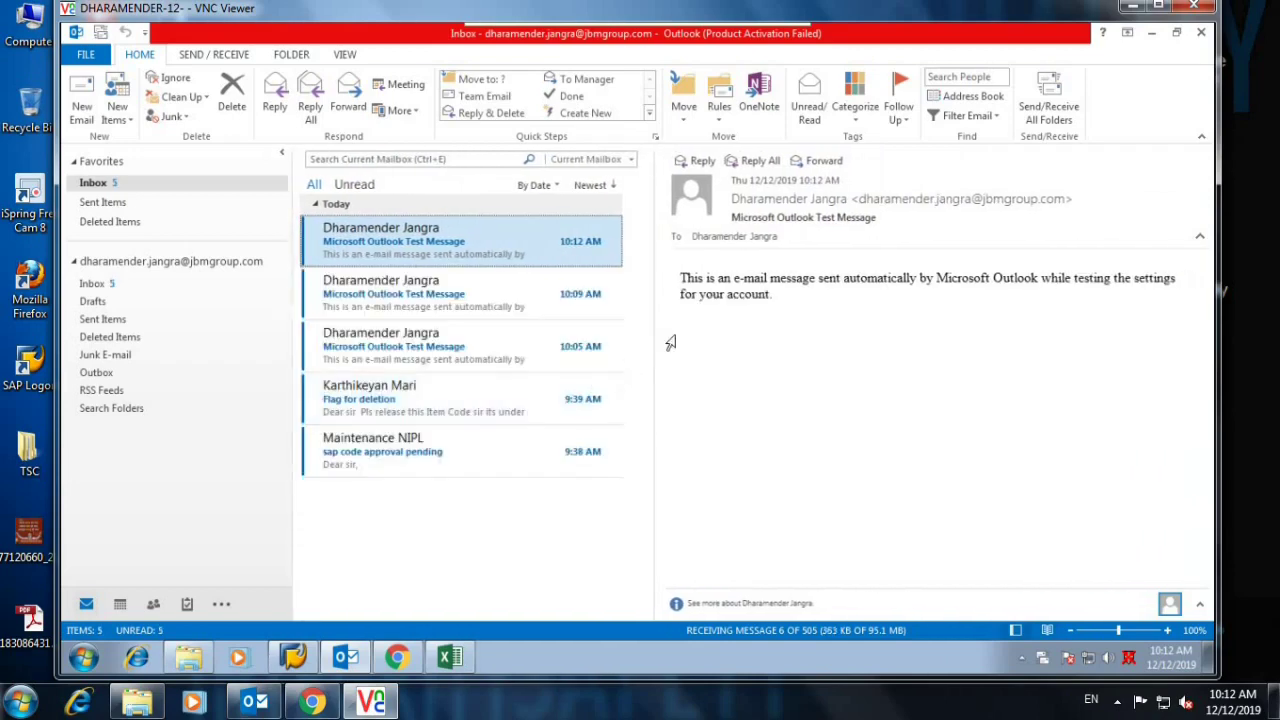
pyautogui.moveTo(647, 332); pyautogui.dragTo(848, 333)
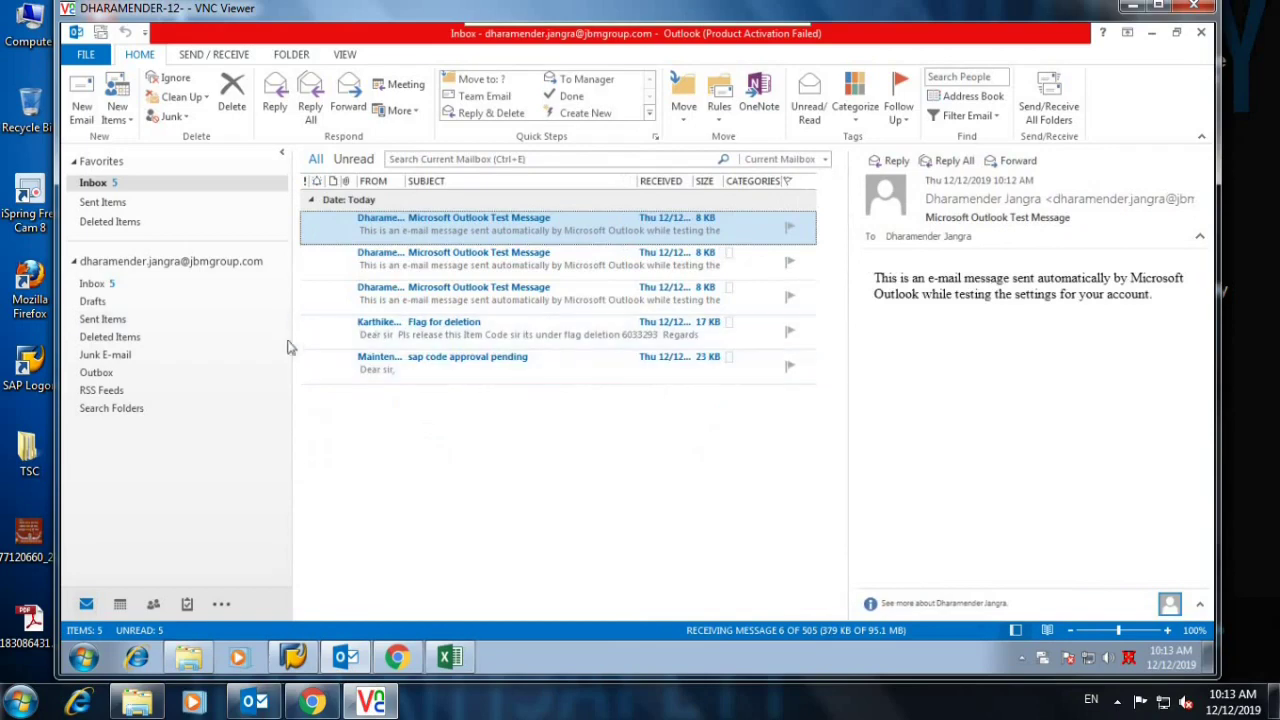
# Show Send/Receive and read Inbox messages, including 'RE: Error no material found'.
pyautogui.click(203, 56)
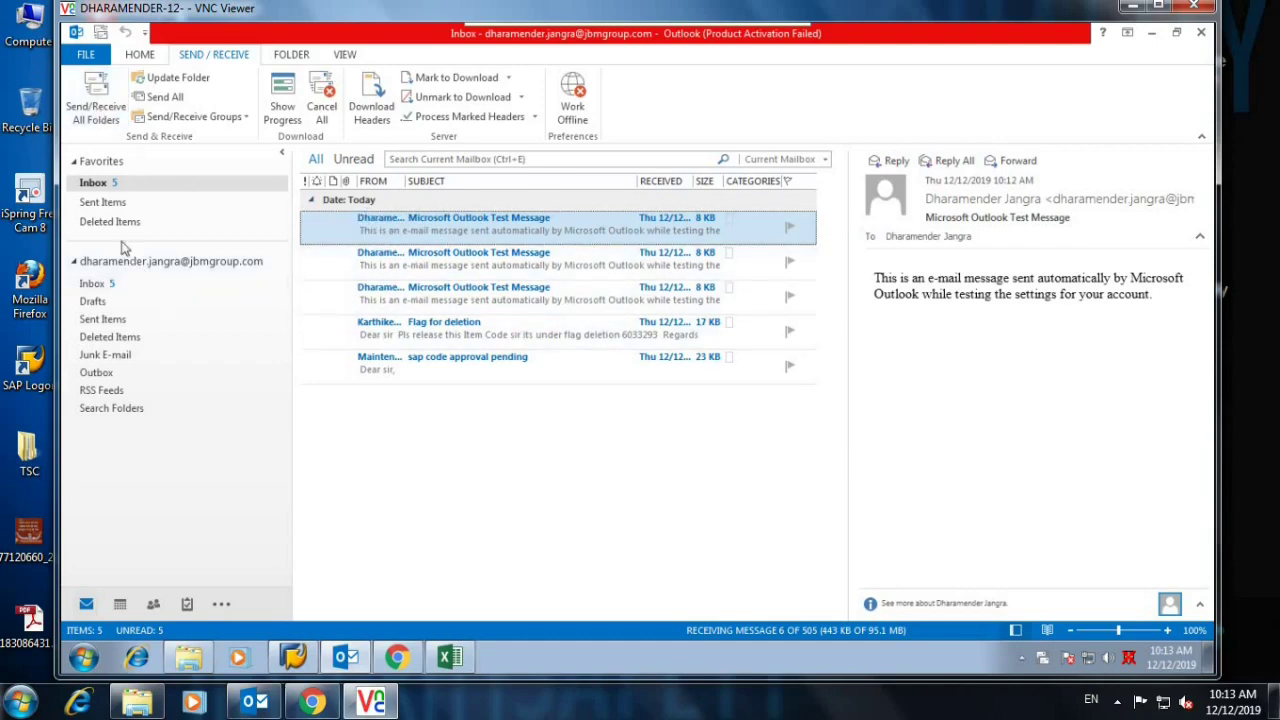
pyautogui.click(95, 288)
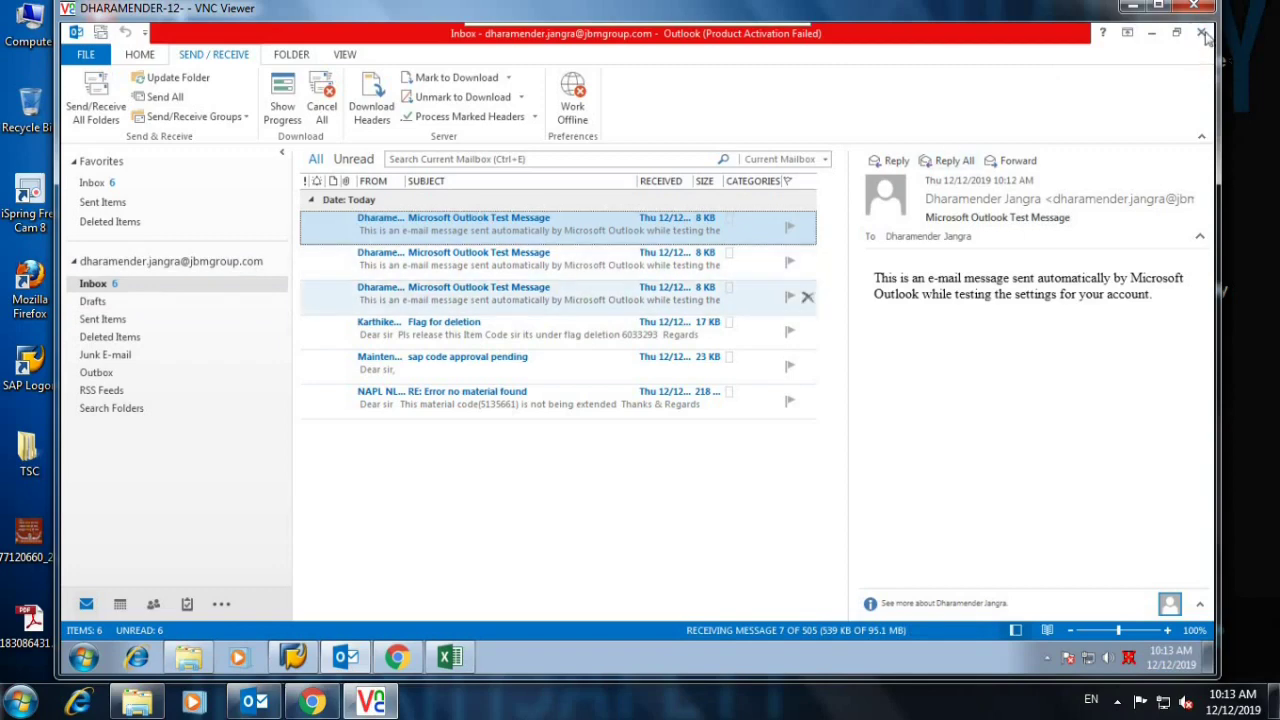
pyautogui.press('Down')
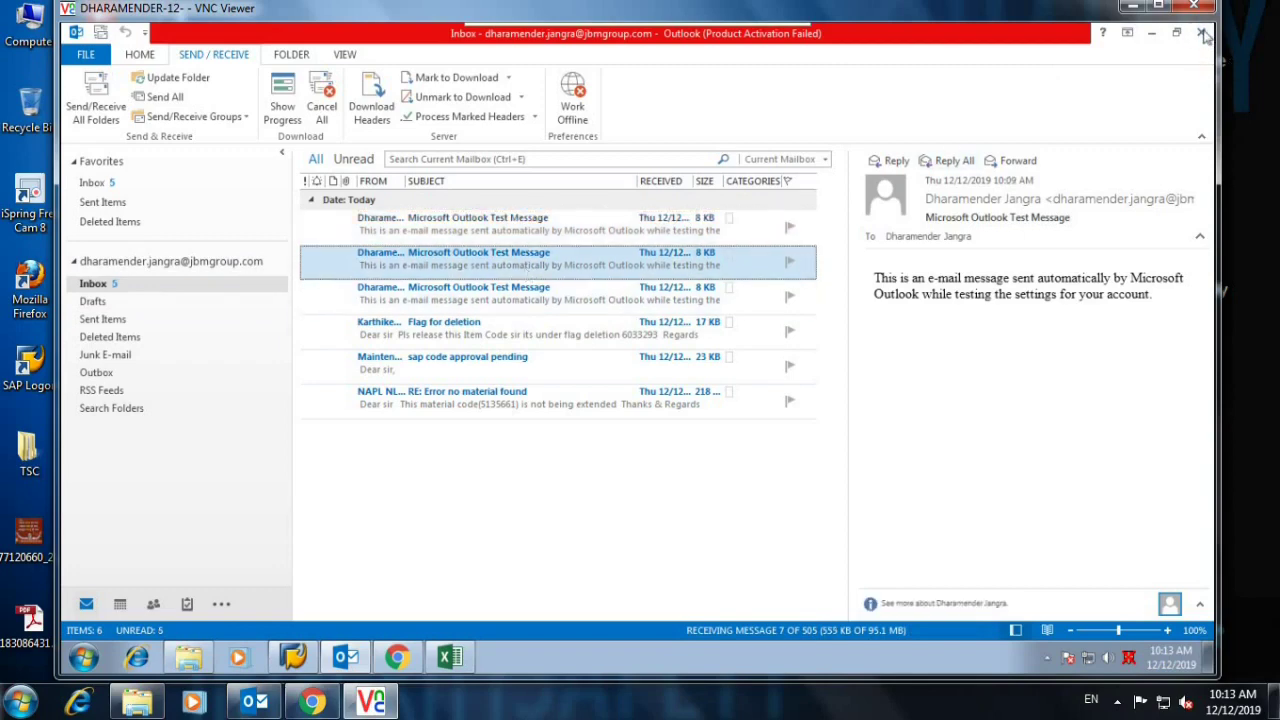
pyautogui.click(476, 400)
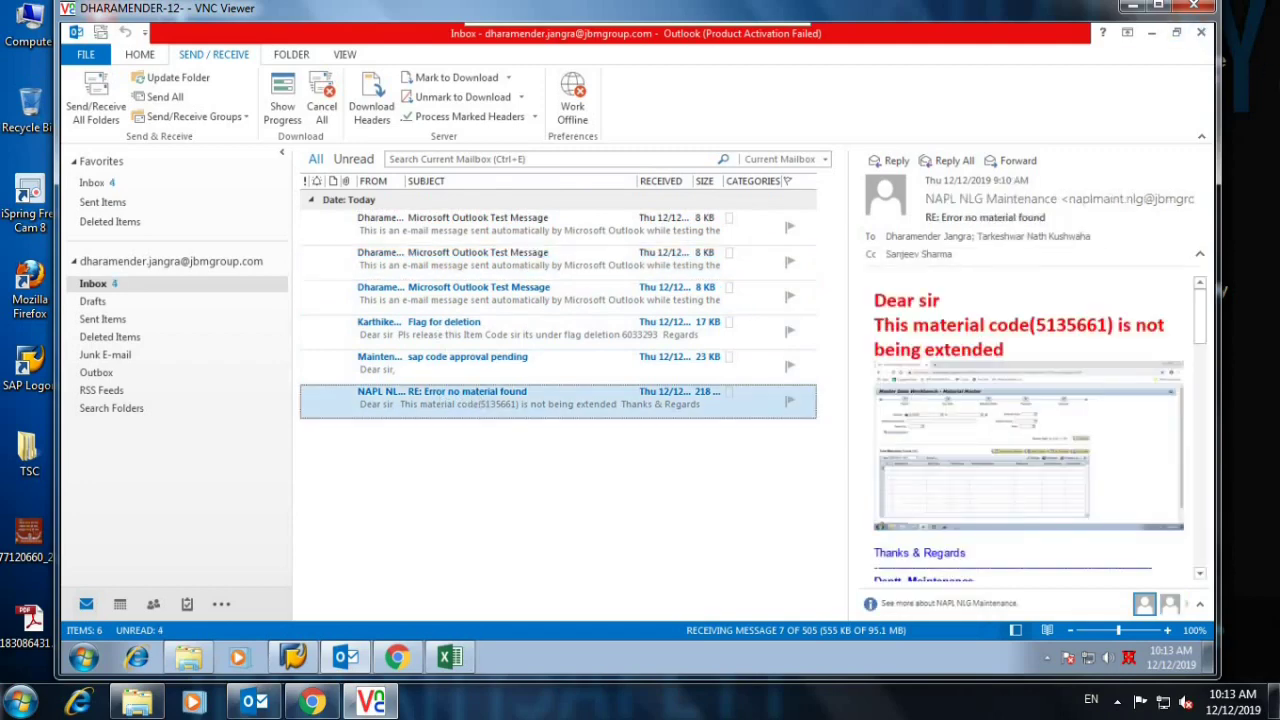
# Mark the second test message as unread and open the Account Information page.
pyautogui.click(666, 272)
pyautogui.rightClick(510, 400)
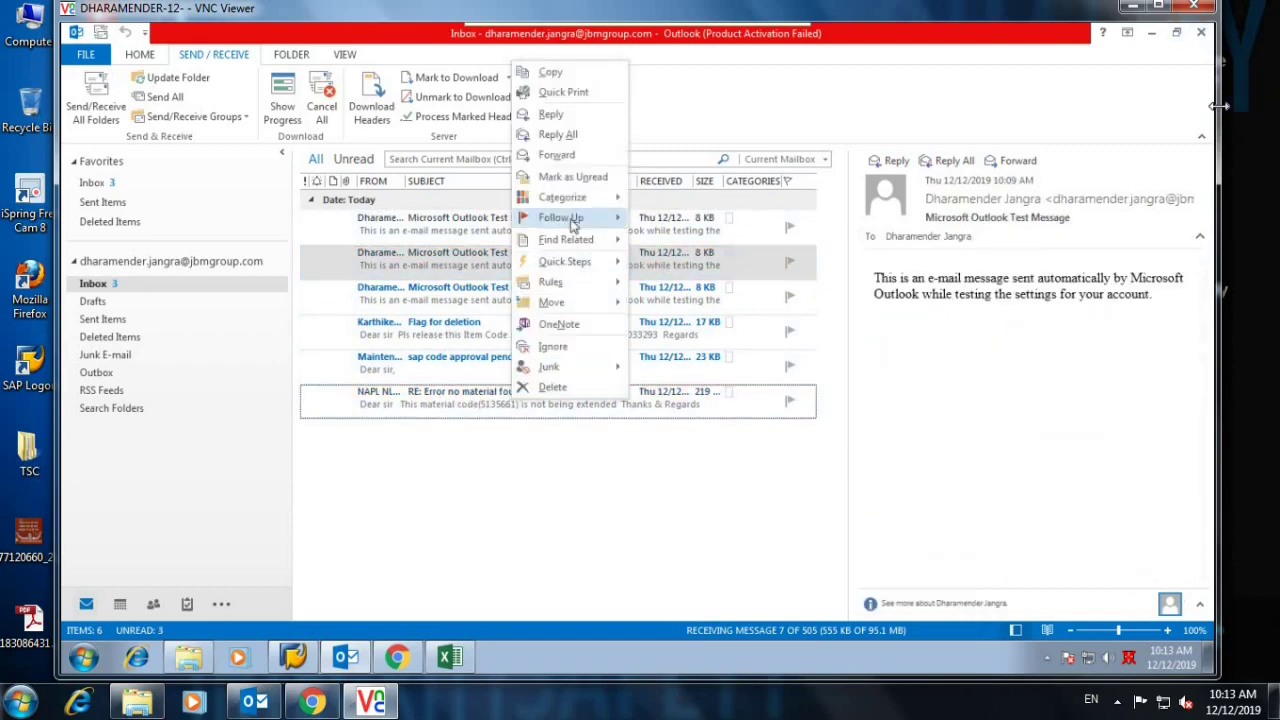
pyautogui.click(573, 176)
pyautogui.click(430, 225)
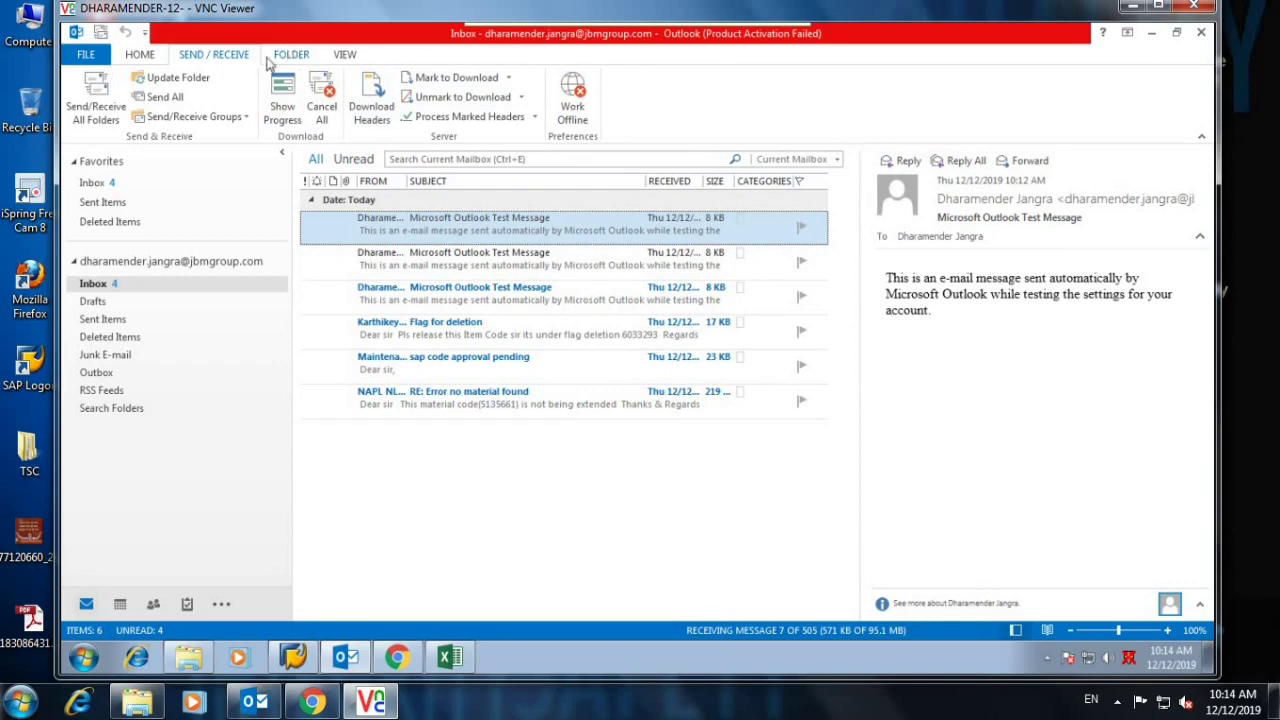
pyautogui.click(90, 56)
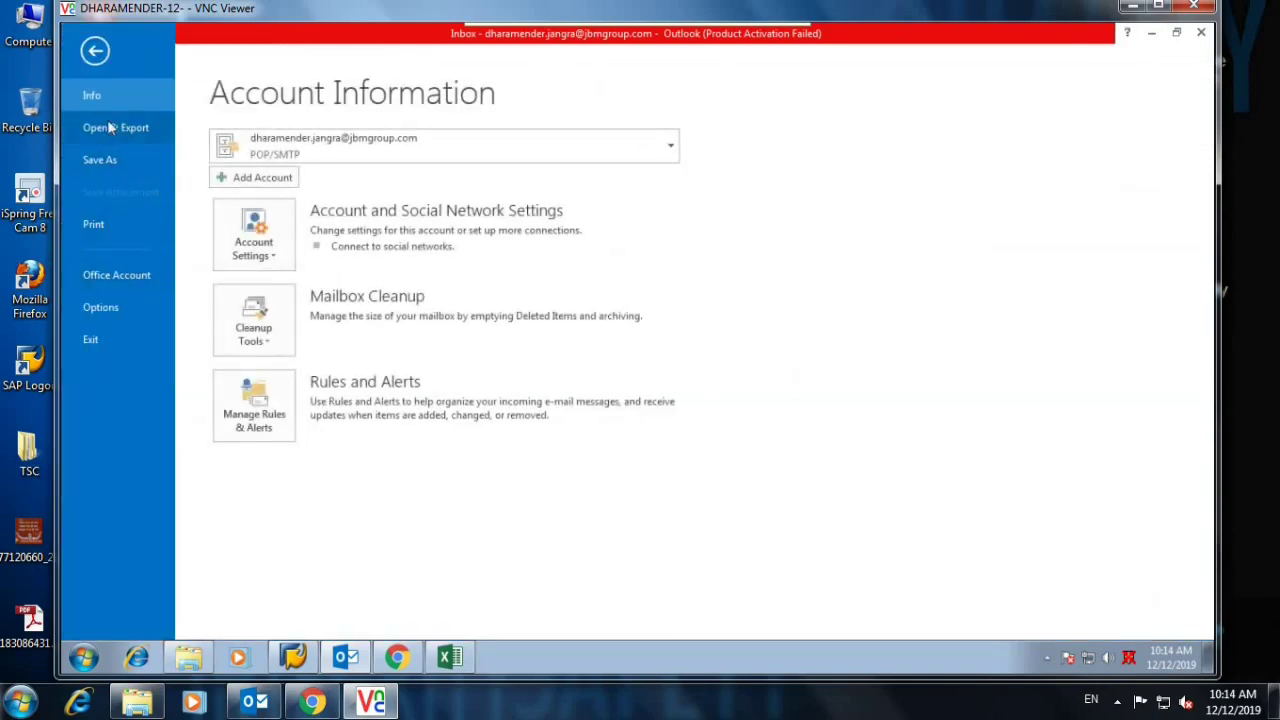
# From Account Settings, go to the Address Books tab and start adding a new address book.
pyautogui.click(262, 215)
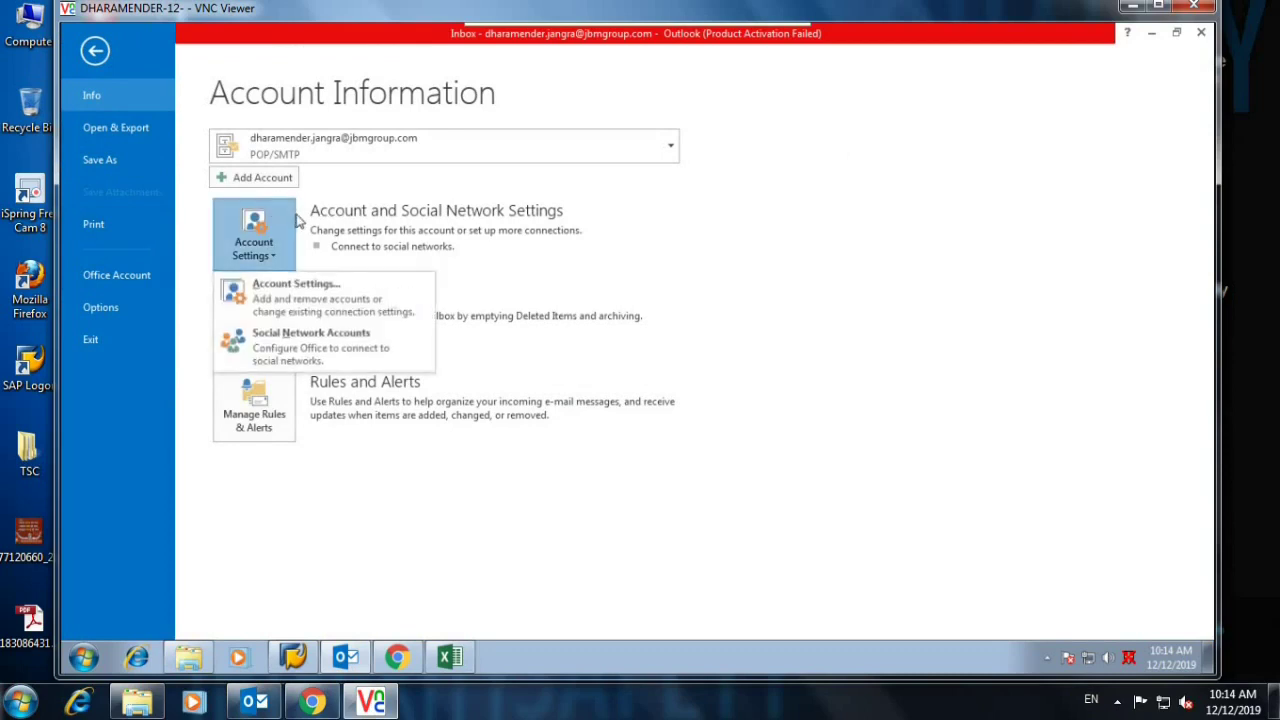
pyautogui.click(280, 284)
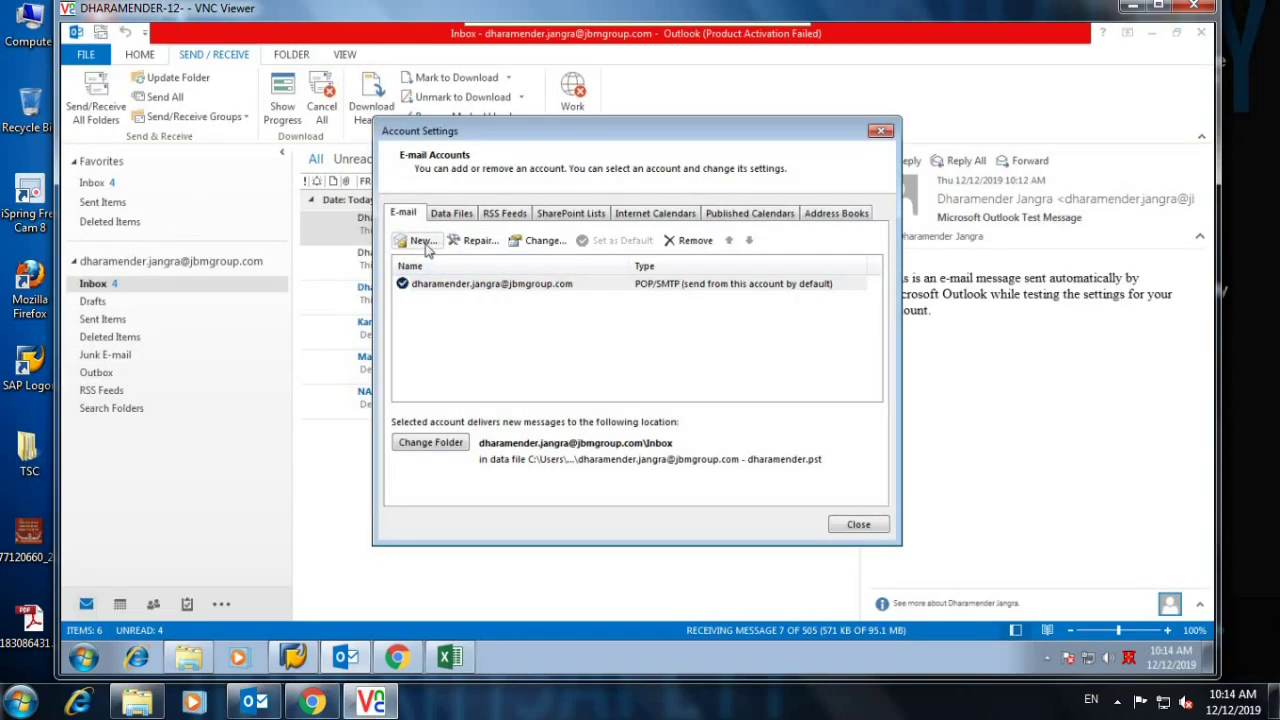
pyautogui.click(838, 215)
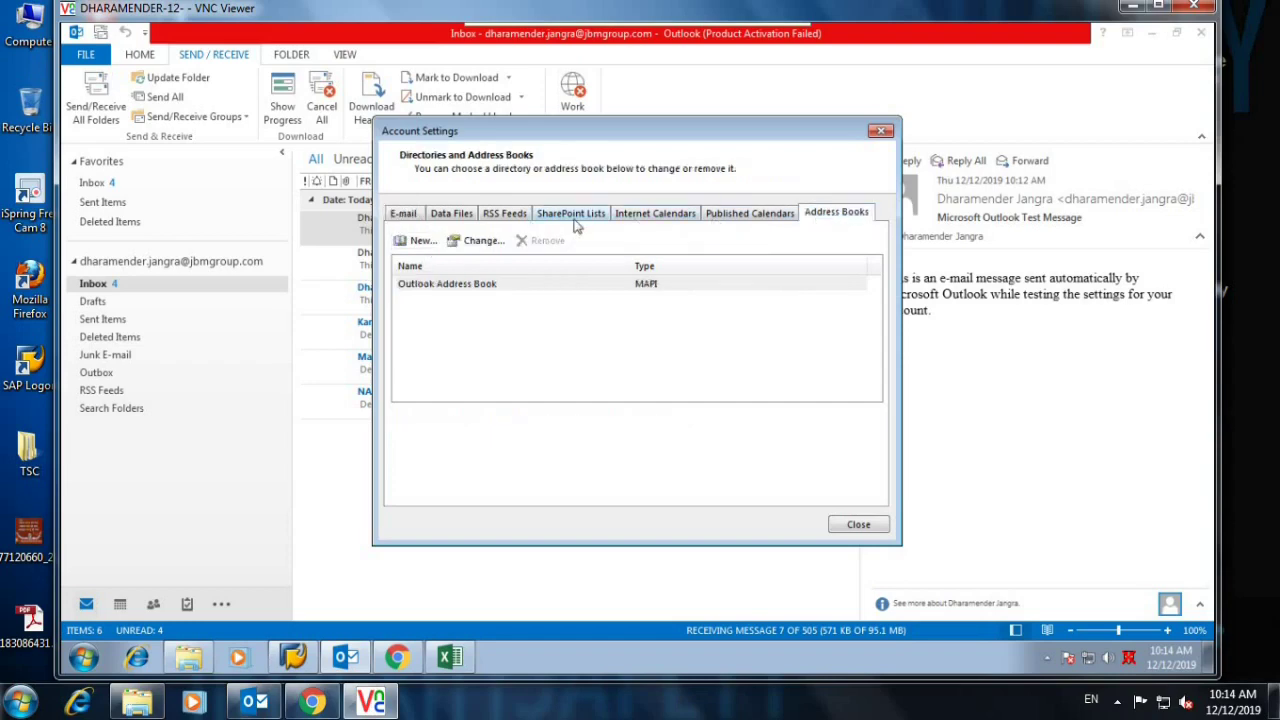
pyautogui.click(421, 245)
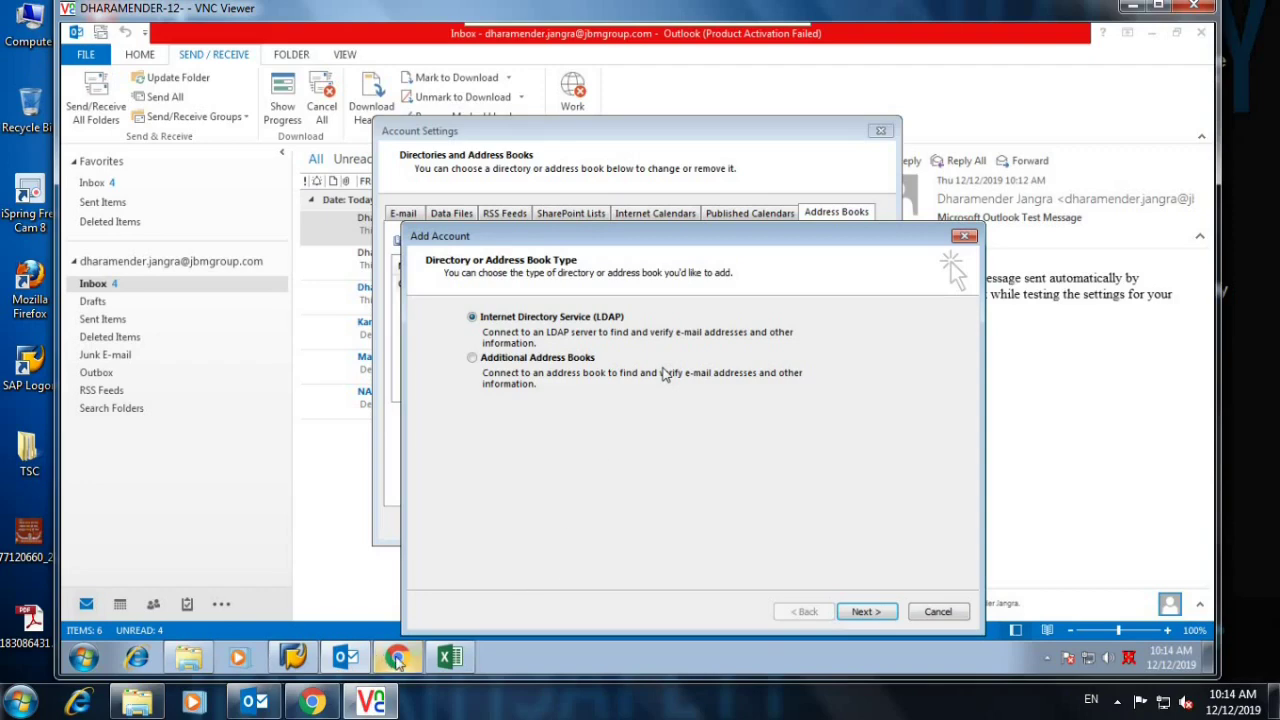
pyautogui.moveTo(398, 662)
# Set the LDAP server name to jbmgroup.com and require logging on to the server.
pyautogui.click(872, 612)
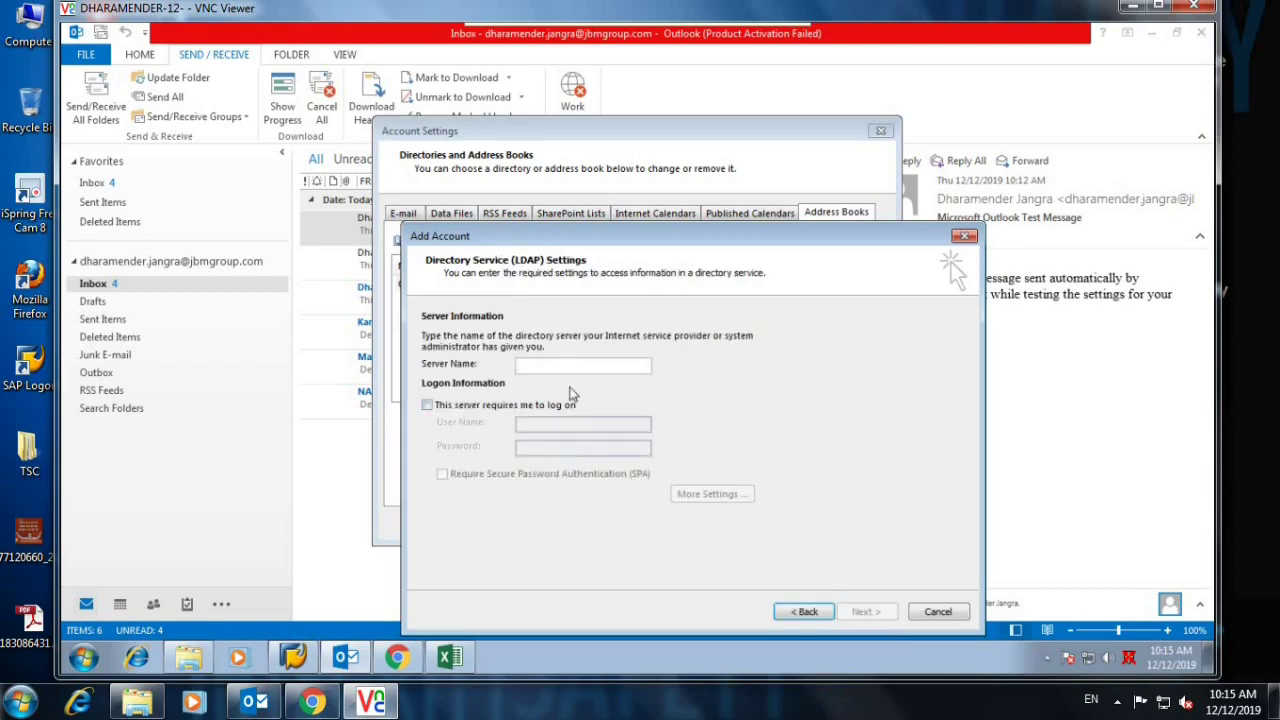
pyautogui.write('12.jbmgro')
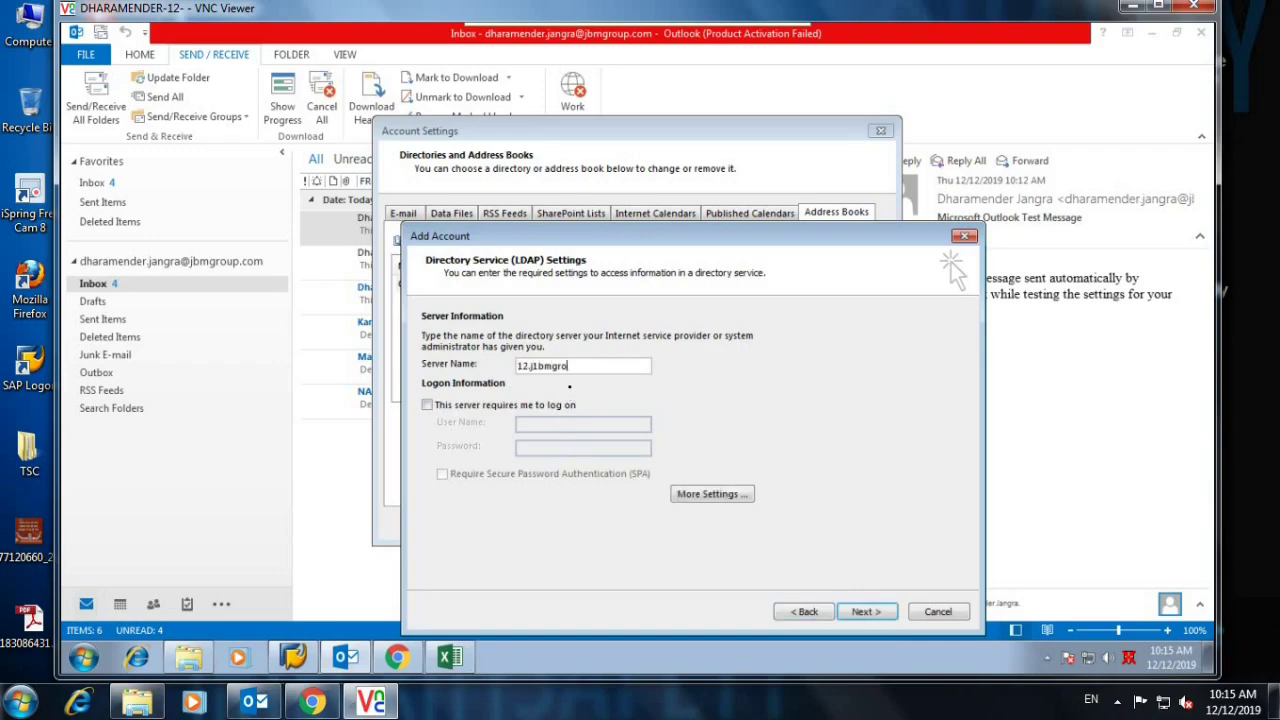
pyautogui.press('BackSpace')
pyautogui.press('BackSpace')
pyautogui.press('BackSpace')
pyautogui.press('BackSpace')
pyautogui.press('BackSpace')
pyautogui.press('BackSpace')
pyautogui.press('BackSpace')
pyautogui.press('BackSpace')
pyautogui.press('BackSpace')
pyautogui.press('BackSpace')
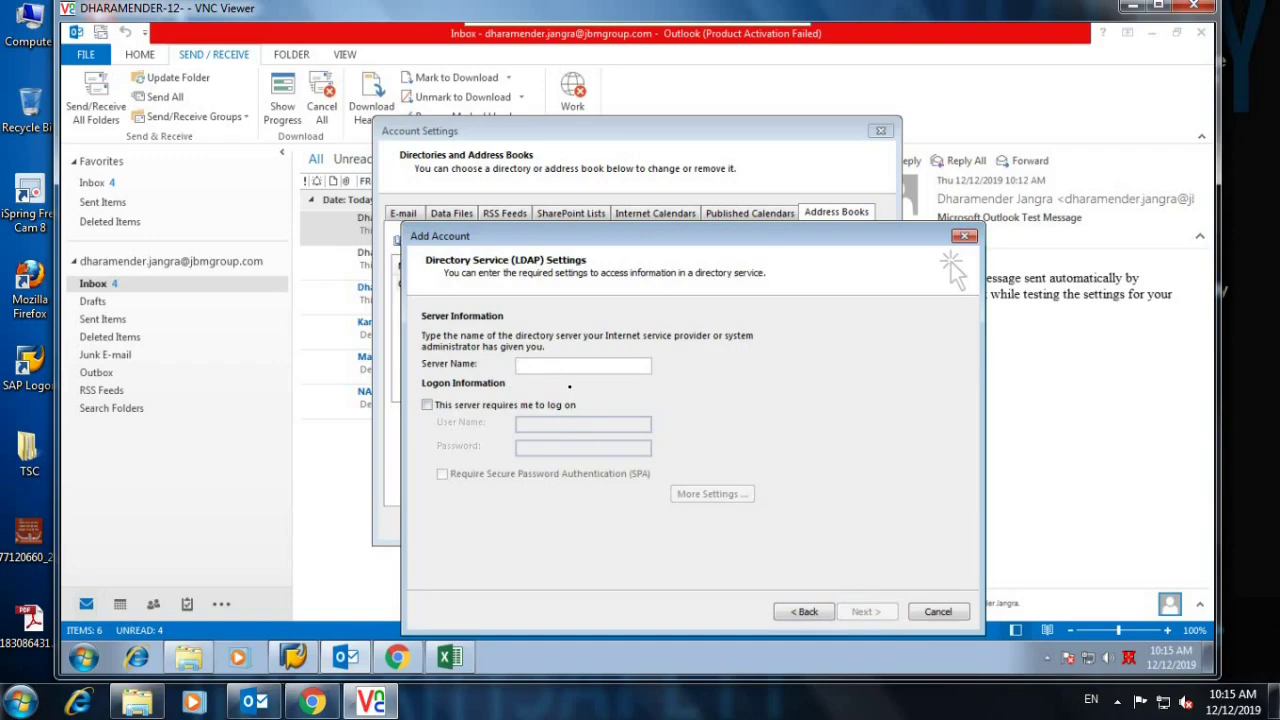
pyautogui.write('jbm')
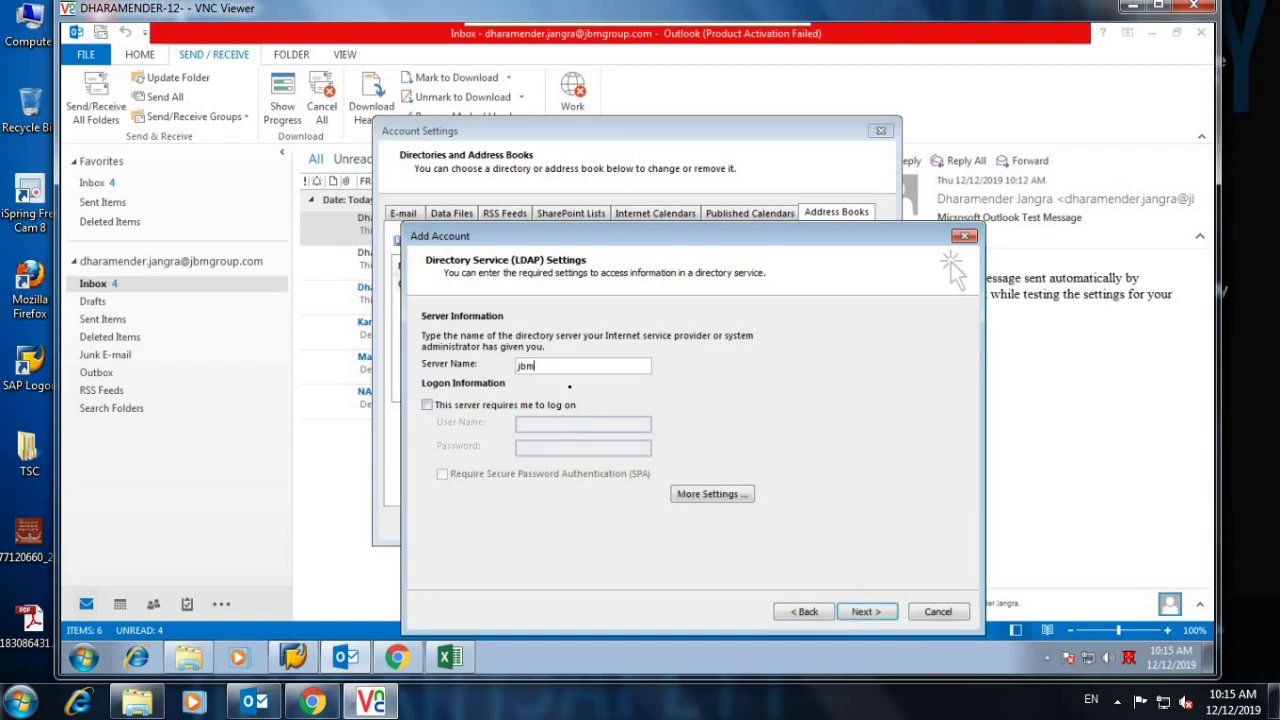
pyautogui.write('group.com')
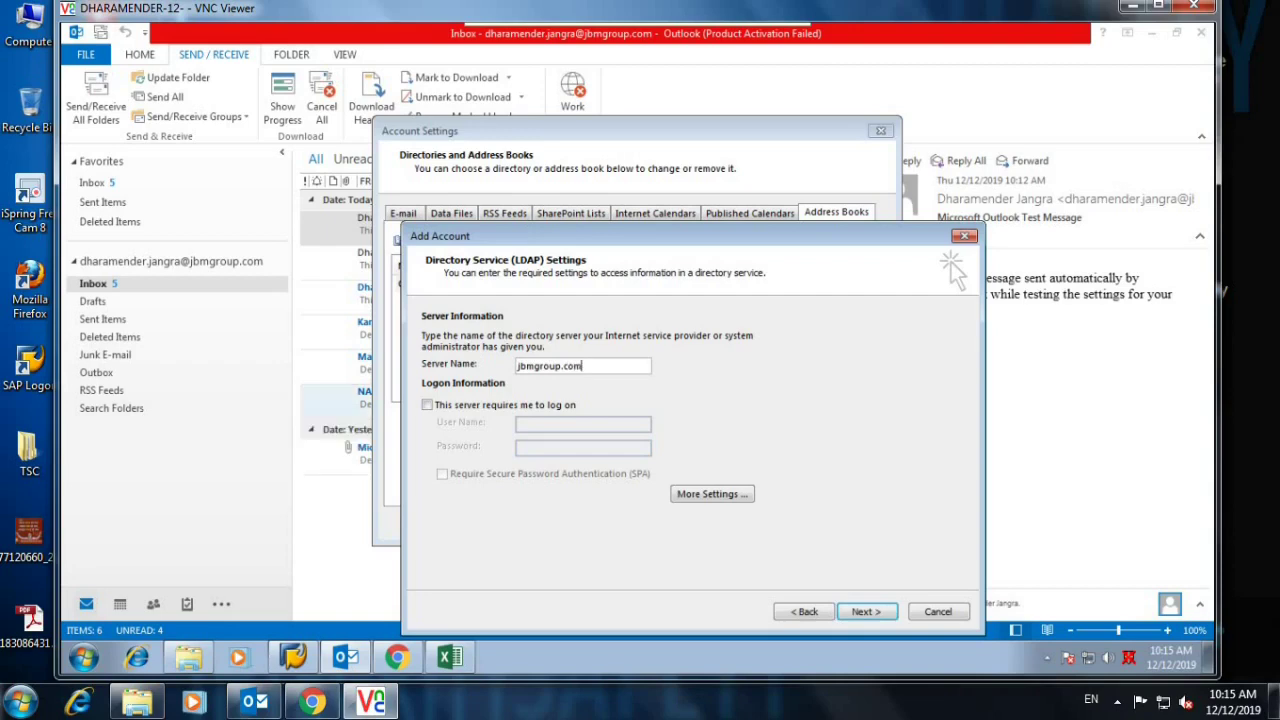
pyautogui.click(427, 404)
# Enter the directory logon user name (an e-mail-style address) and its password.
pyautogui.click(543, 423)
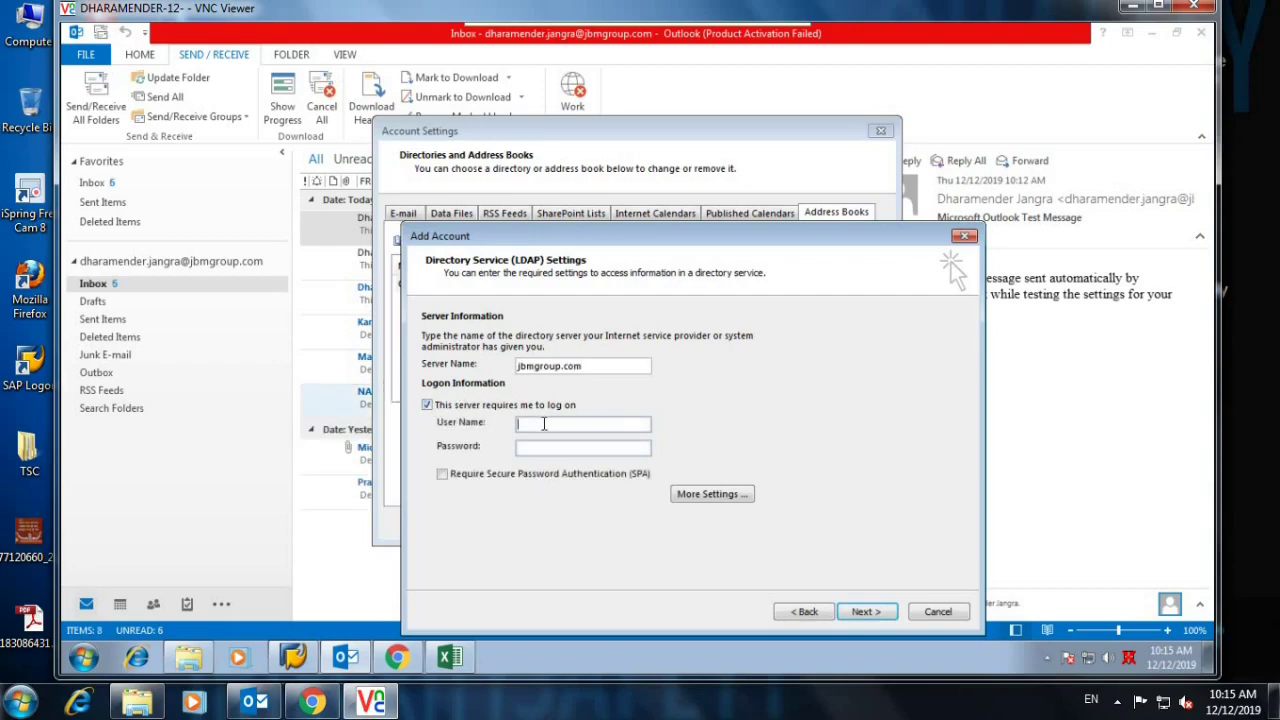
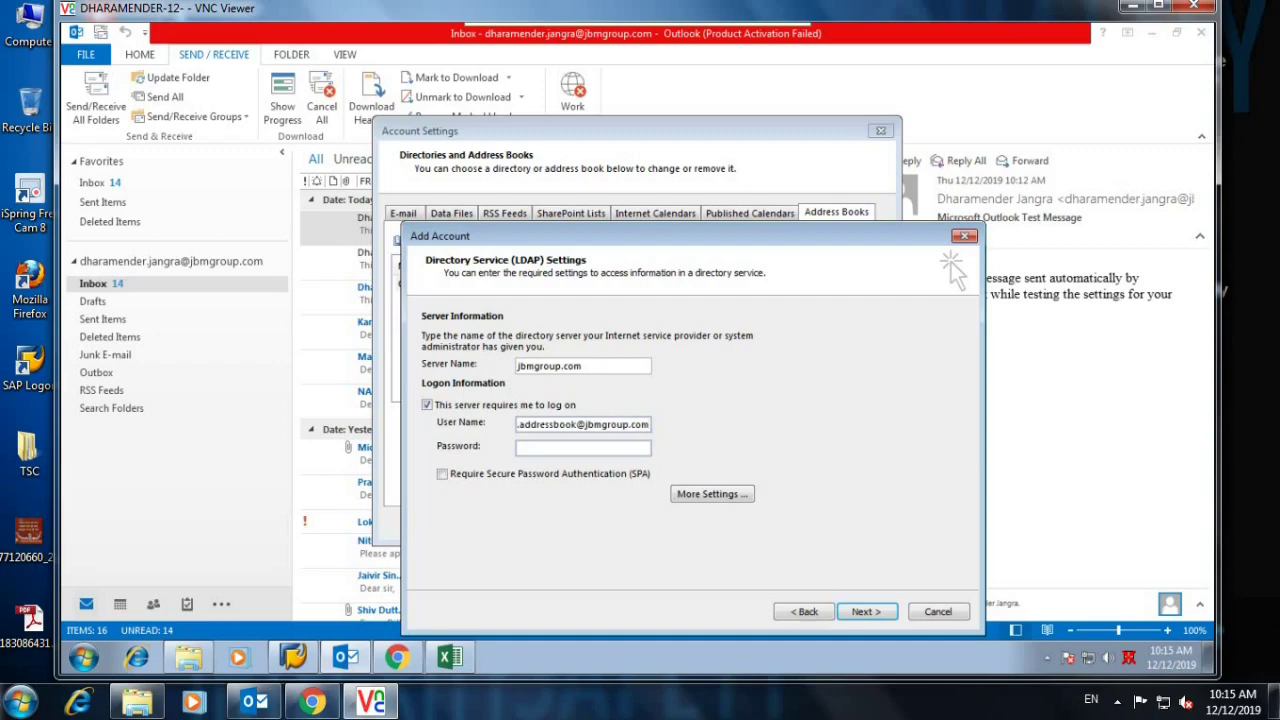
pyautogui.click(557, 446)
pyautogui.write('••••••••')
pyautogui.write('****')
# Turn on secure password authentication and open More Settings, acknowledging the restart notice.
pyautogui.click(501, 477)
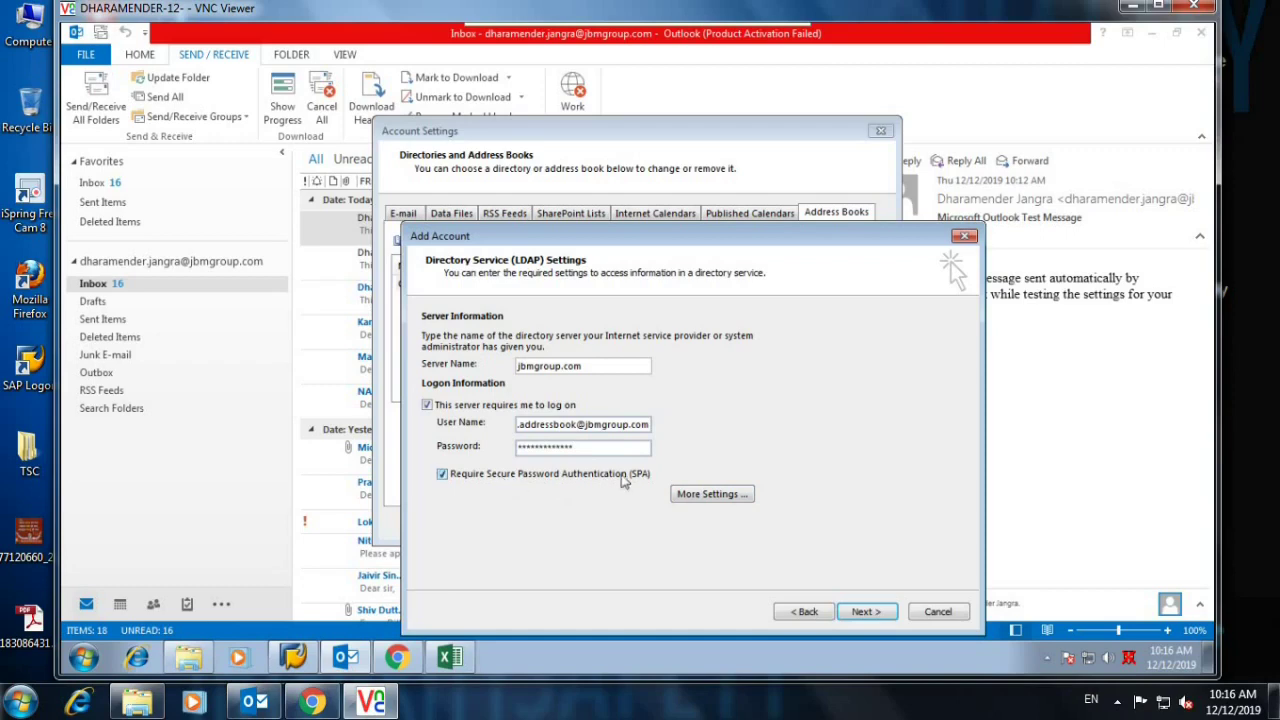
pyautogui.click(712, 494)
pyautogui.click(777, 401)
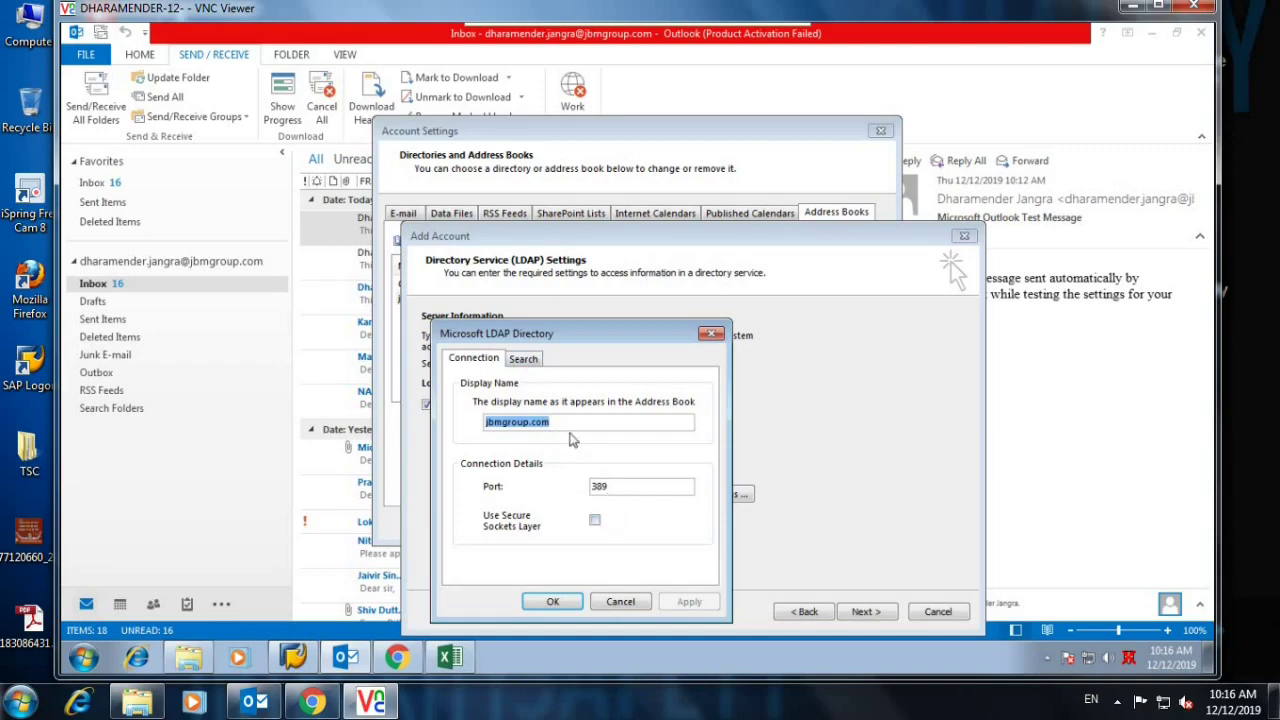
# On the Search tab, enable browsing and set the custom search base to OU=Parent OU,DC=jmgroup,DC=com.
pyautogui.click(524, 361)
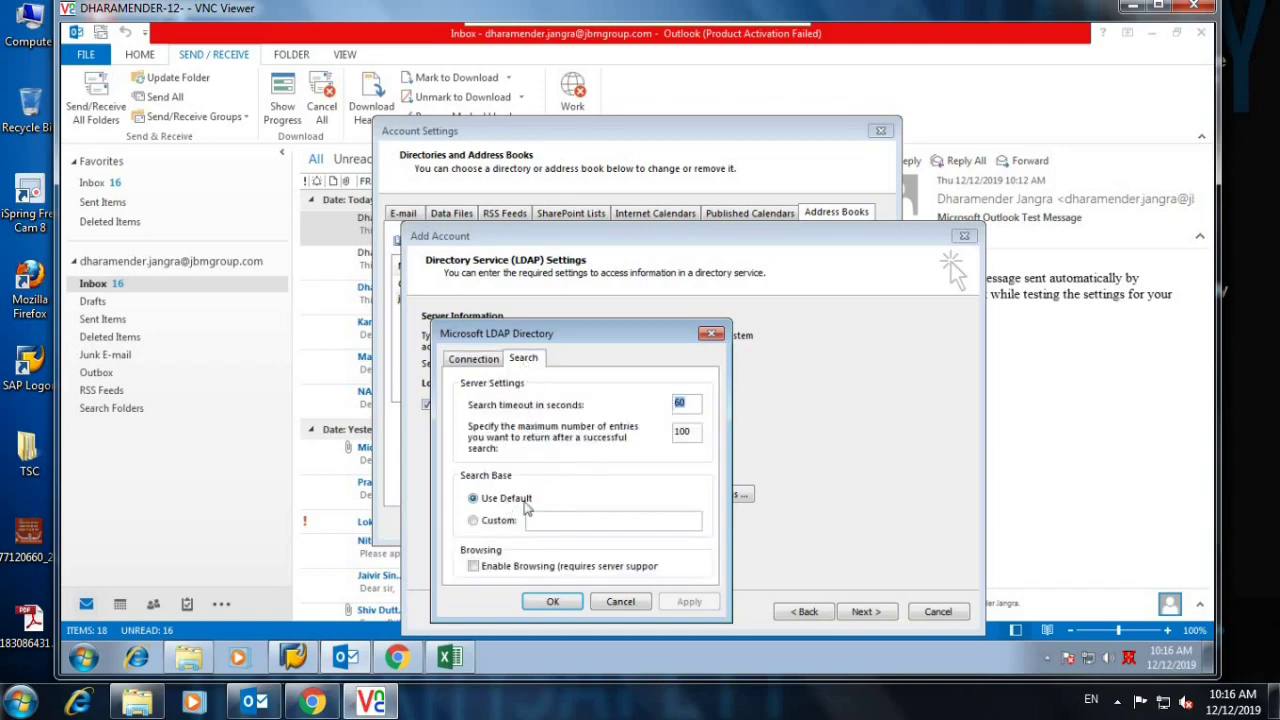
pyautogui.click(474, 567)
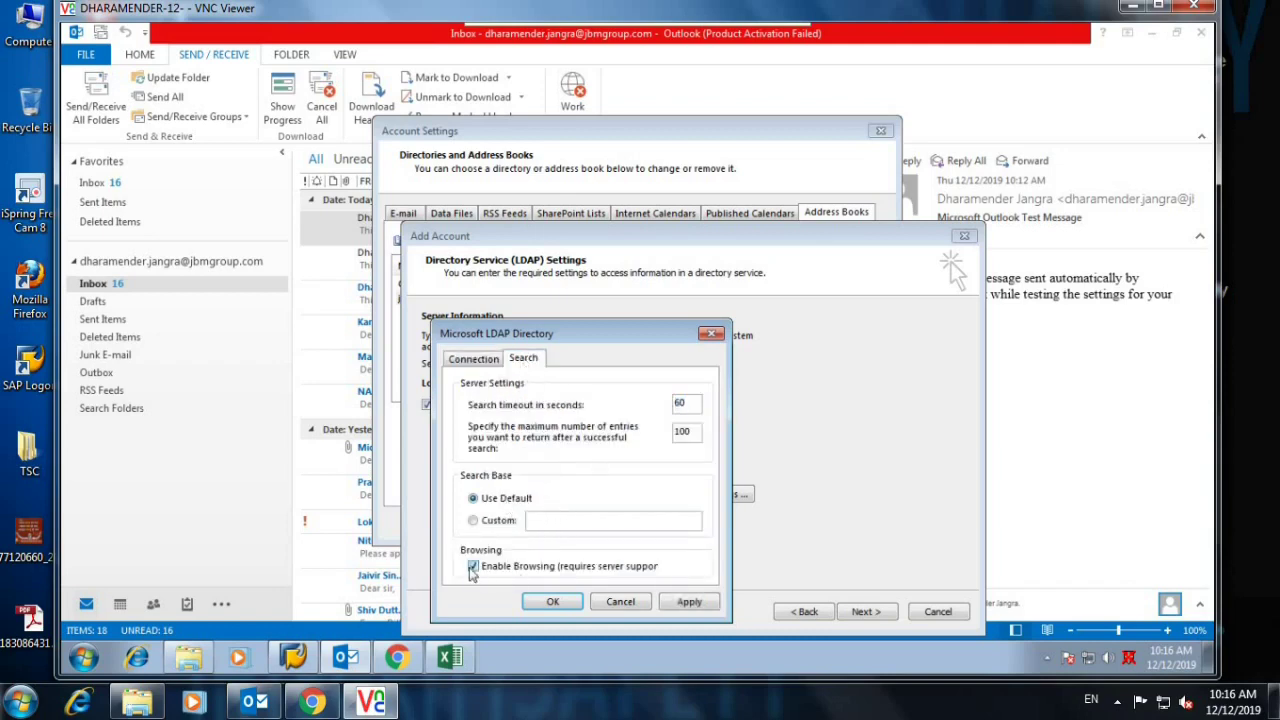
pyautogui.click(547, 527)
pyautogui.write('OU=Parents')
pyautogui.press('BackSpace')
pyautogui.write('OU')
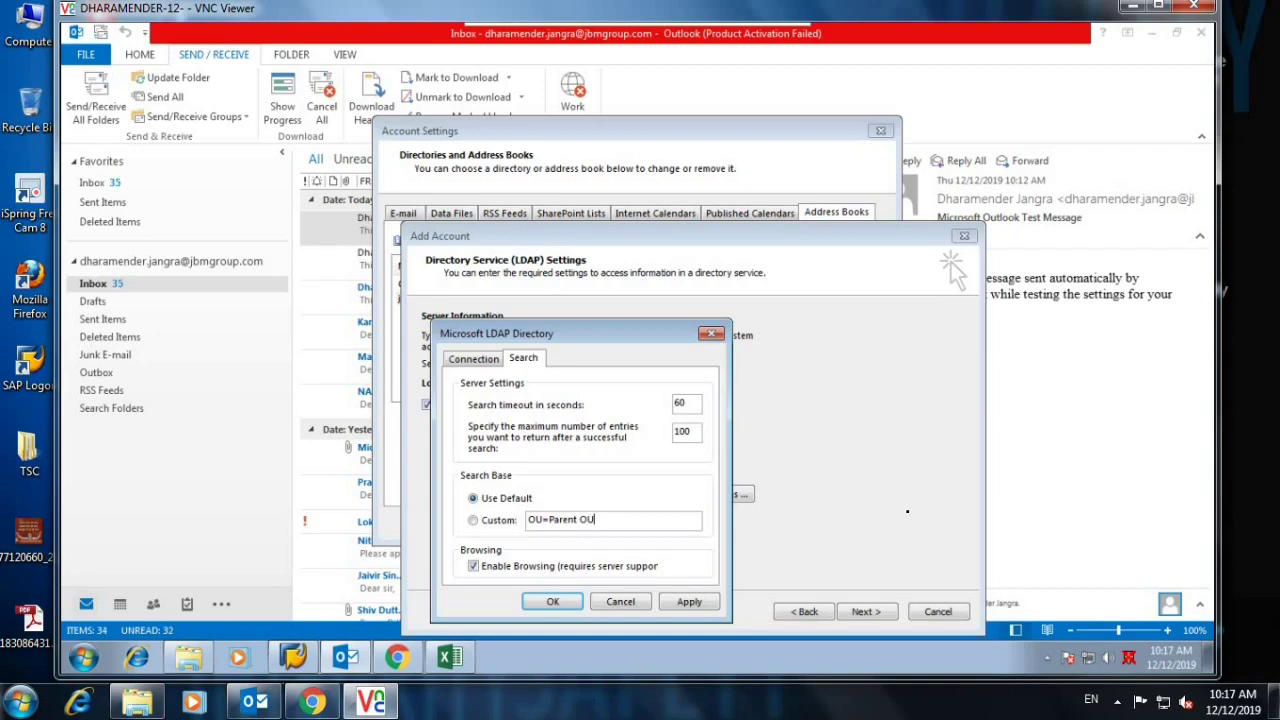
pyautogui.write(',DC=jmgroup')
pyautogui.write(',')
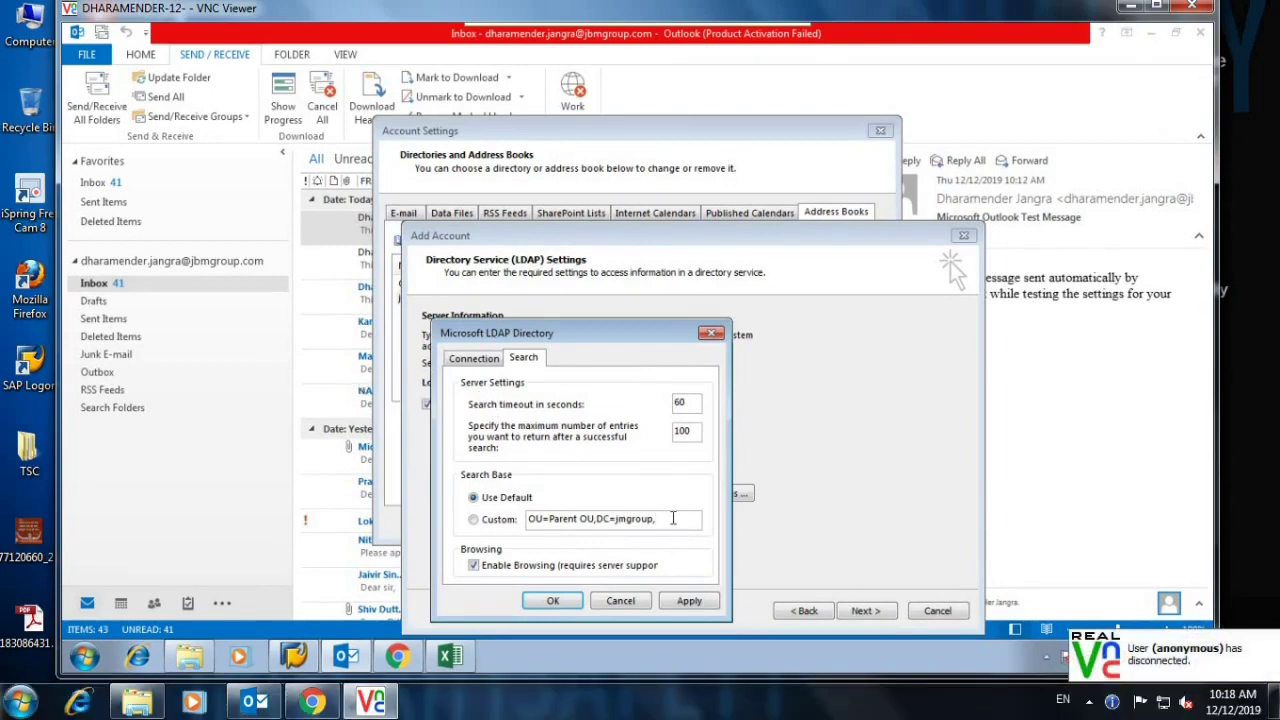
pyautogui.write('DC')
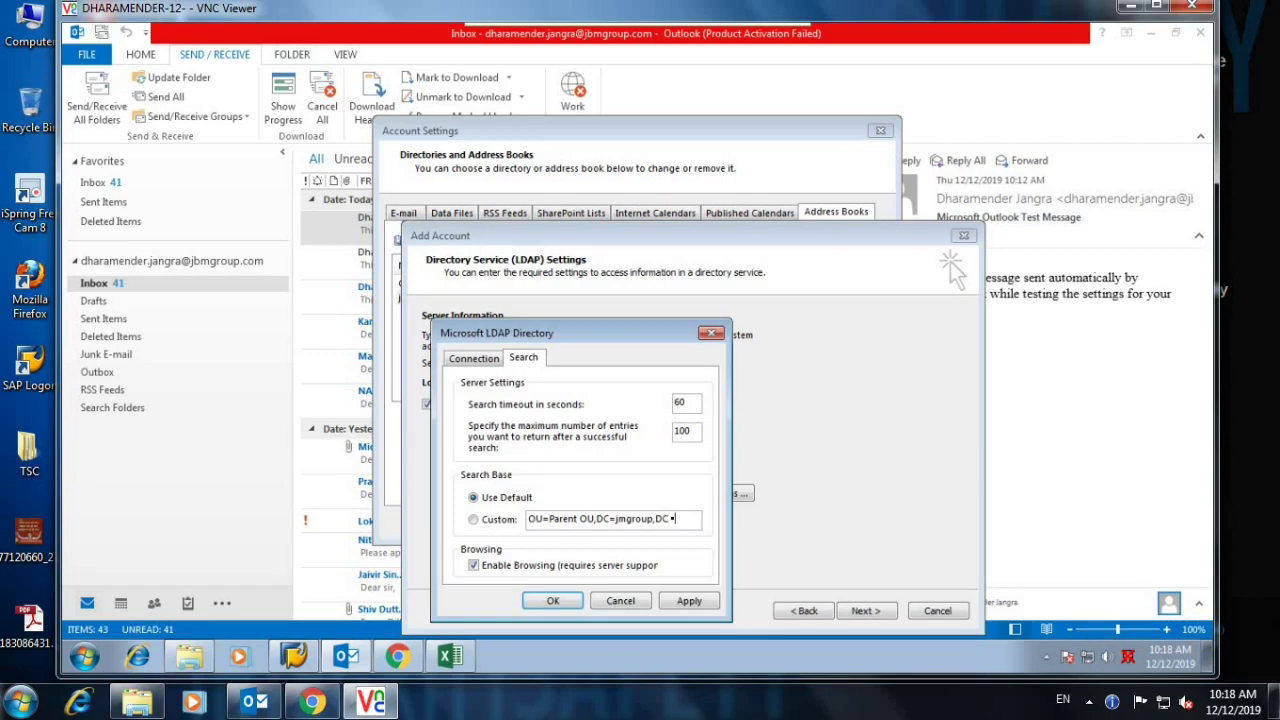
pyautogui.write('=com')
# Confirm the directory settings, finish adding the jbmgroup.com LDAP address book, and close Account Settings.
pyautogui.click(553, 600)
pyautogui.click(862, 610)
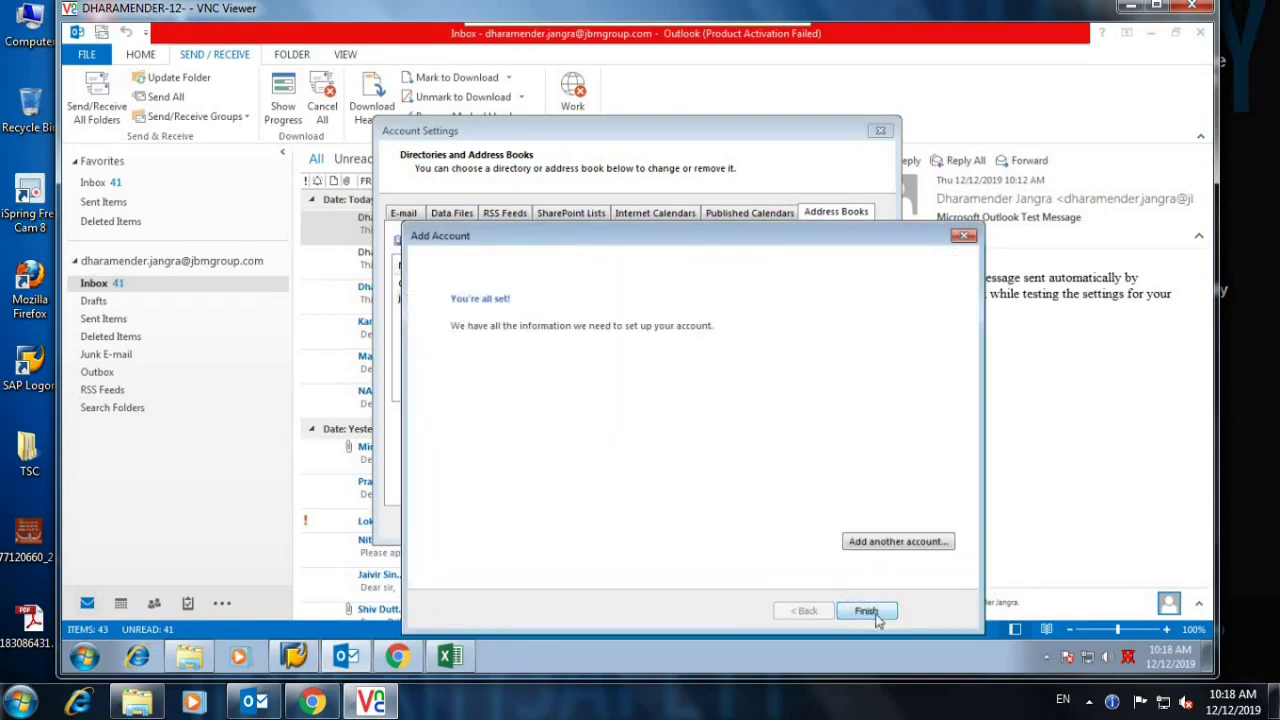
pyautogui.click(870, 611)
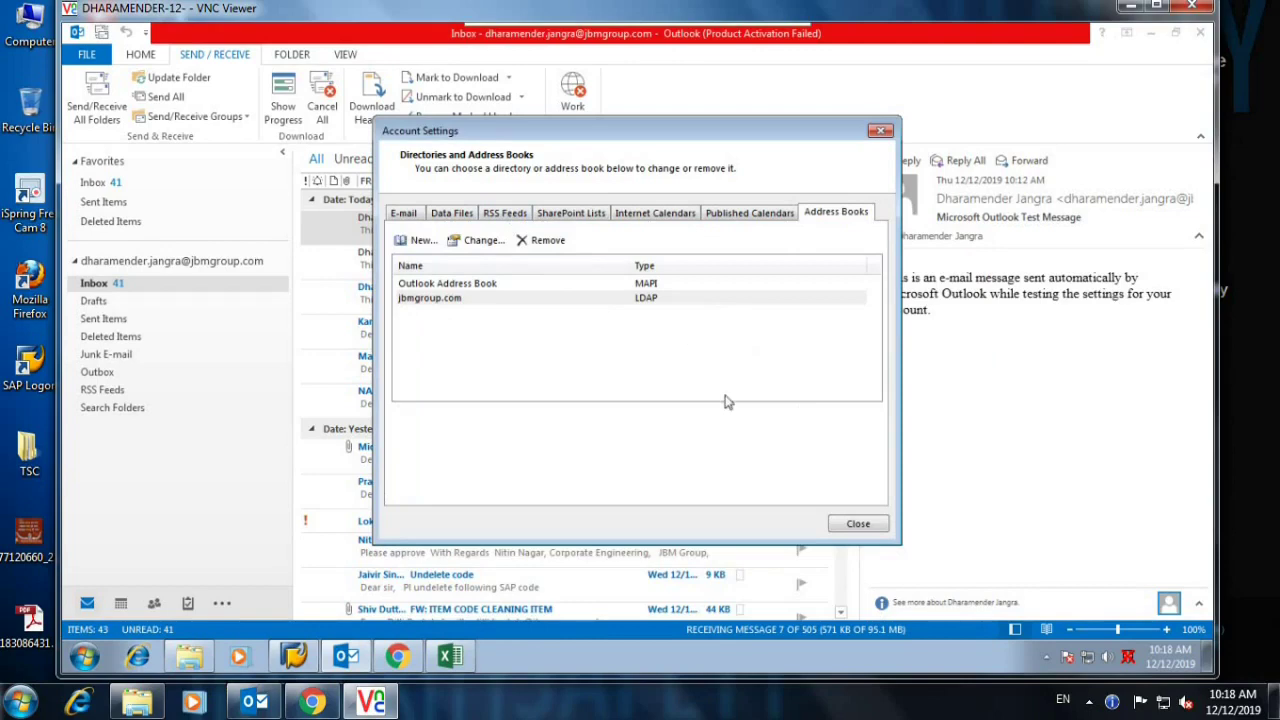
pyautogui.click(855, 526)
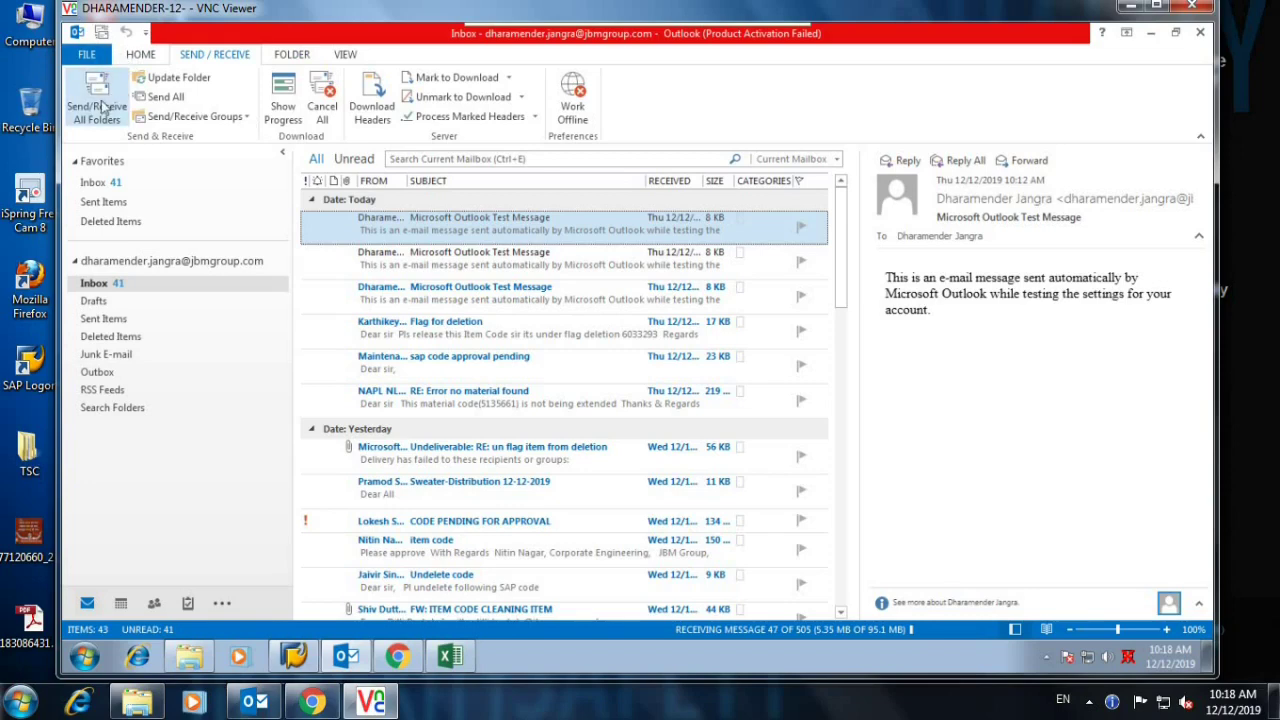
pyautogui.click(291, 56)
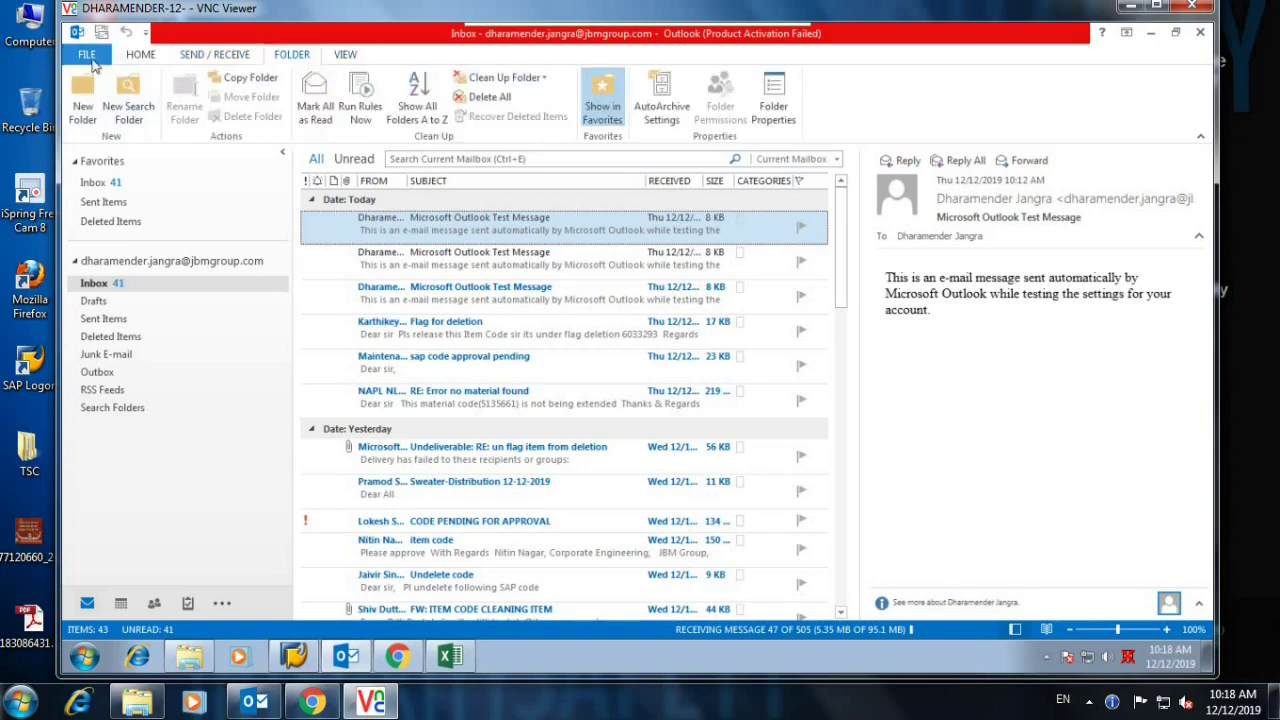
pyautogui.click(87, 54)
pyautogui.click(91, 54)
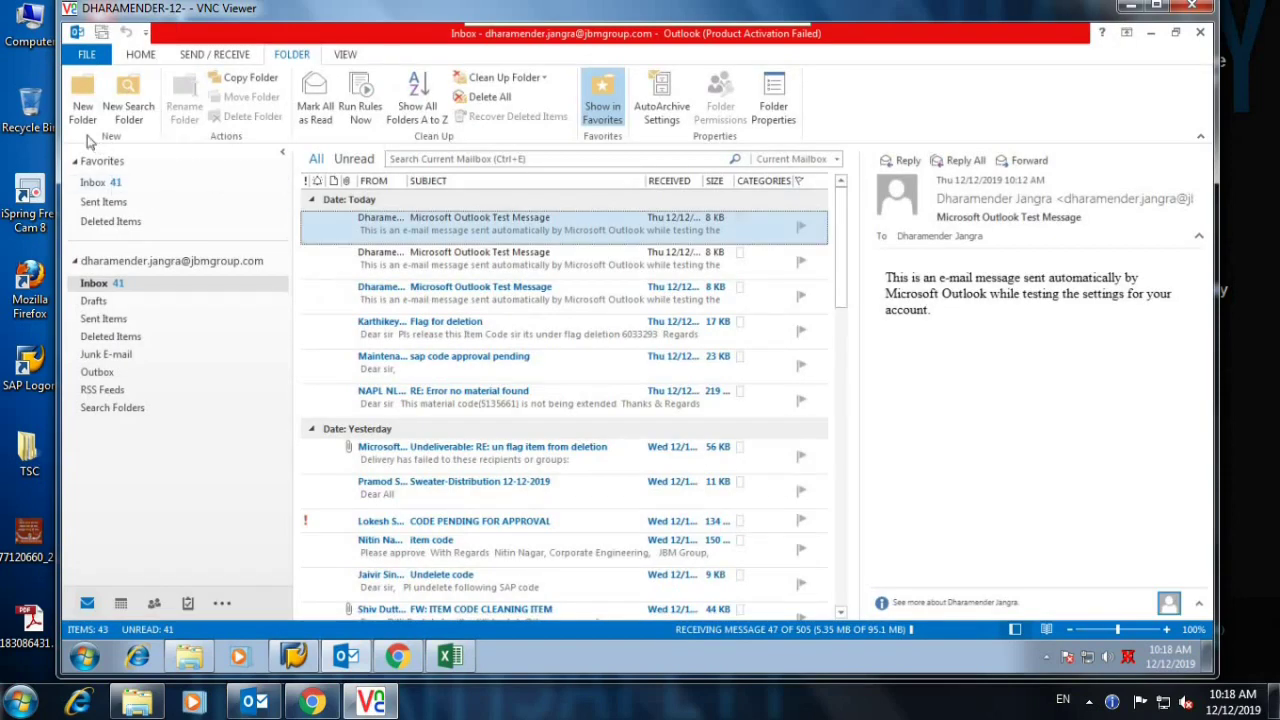
pyautogui.click(83, 98)
pyautogui.click(755, 188)
pyautogui.click(97, 56)
pyautogui.click(97, 54)
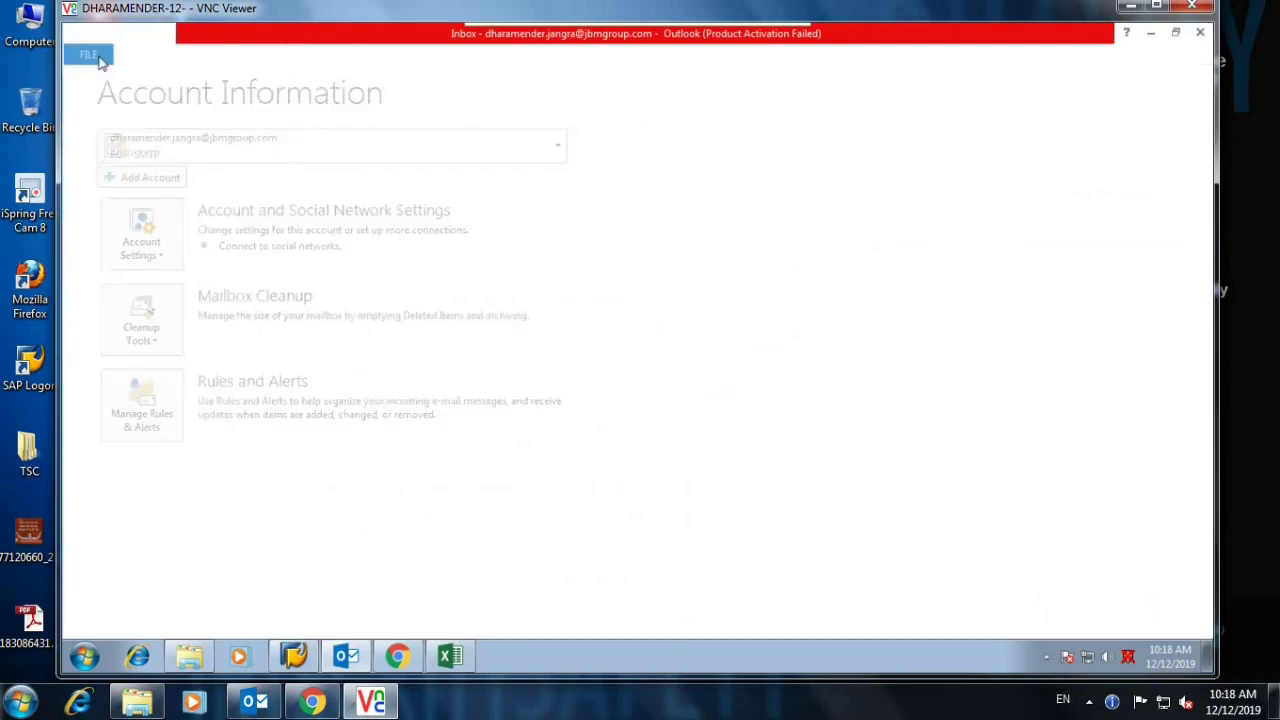
pyautogui.click(203, 58)
pyautogui.click(147, 58)
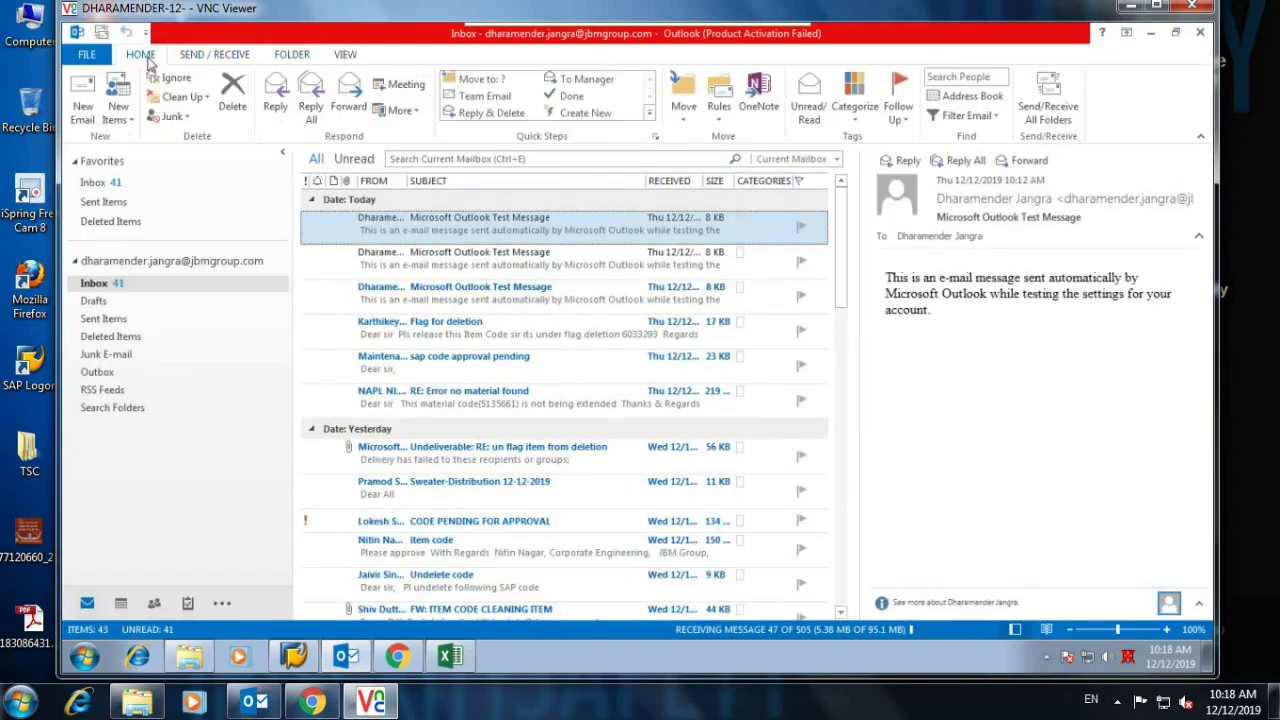
pyautogui.click(85, 110)
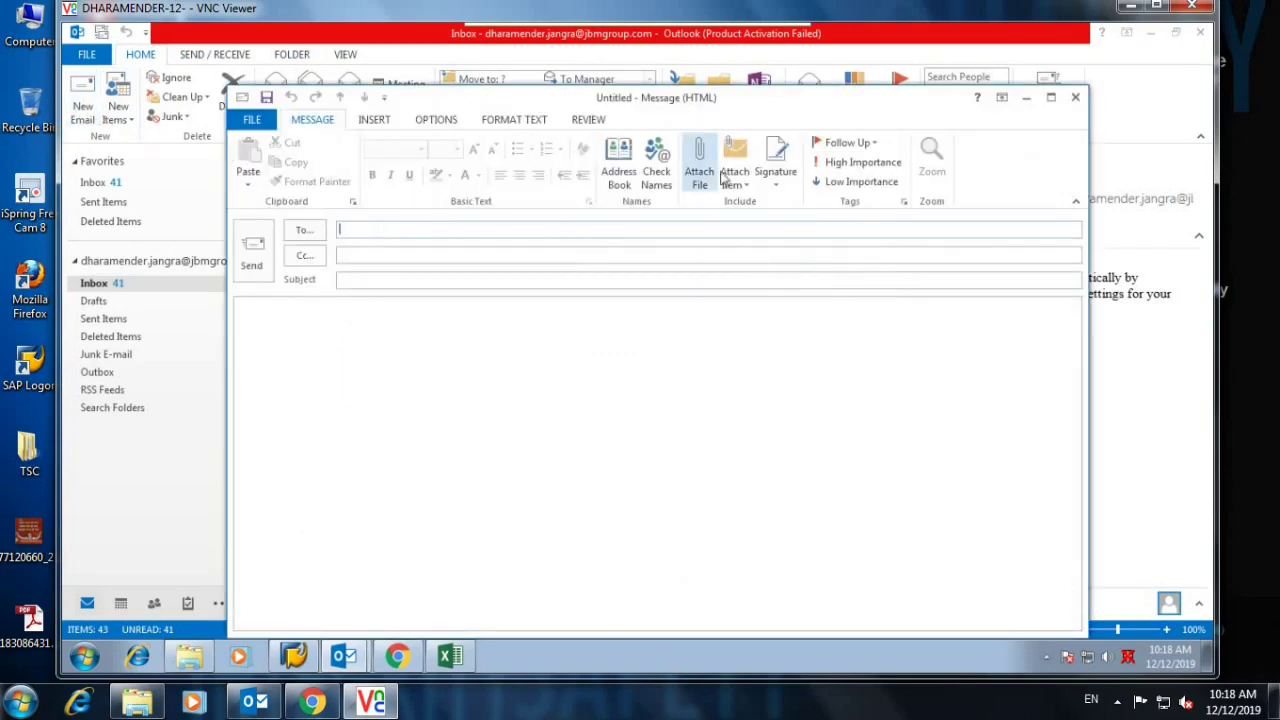
pyautogui.click(624, 172)
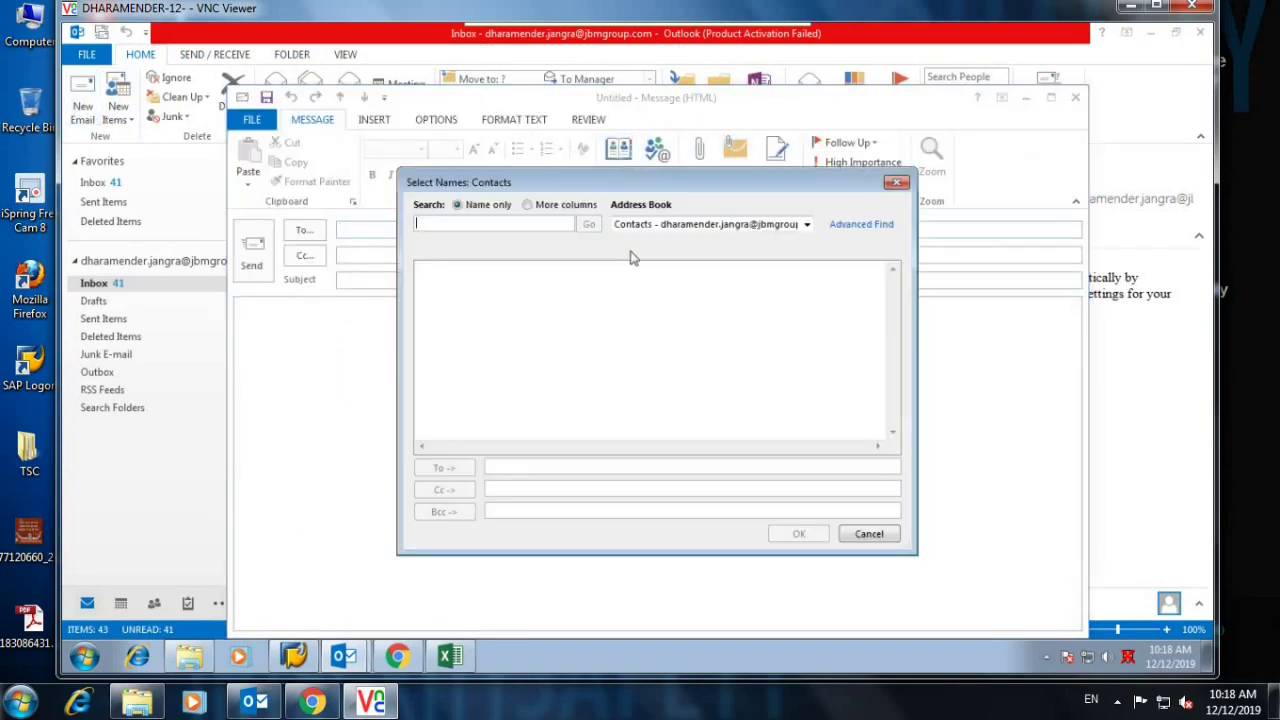
pyautogui.click(665, 226)
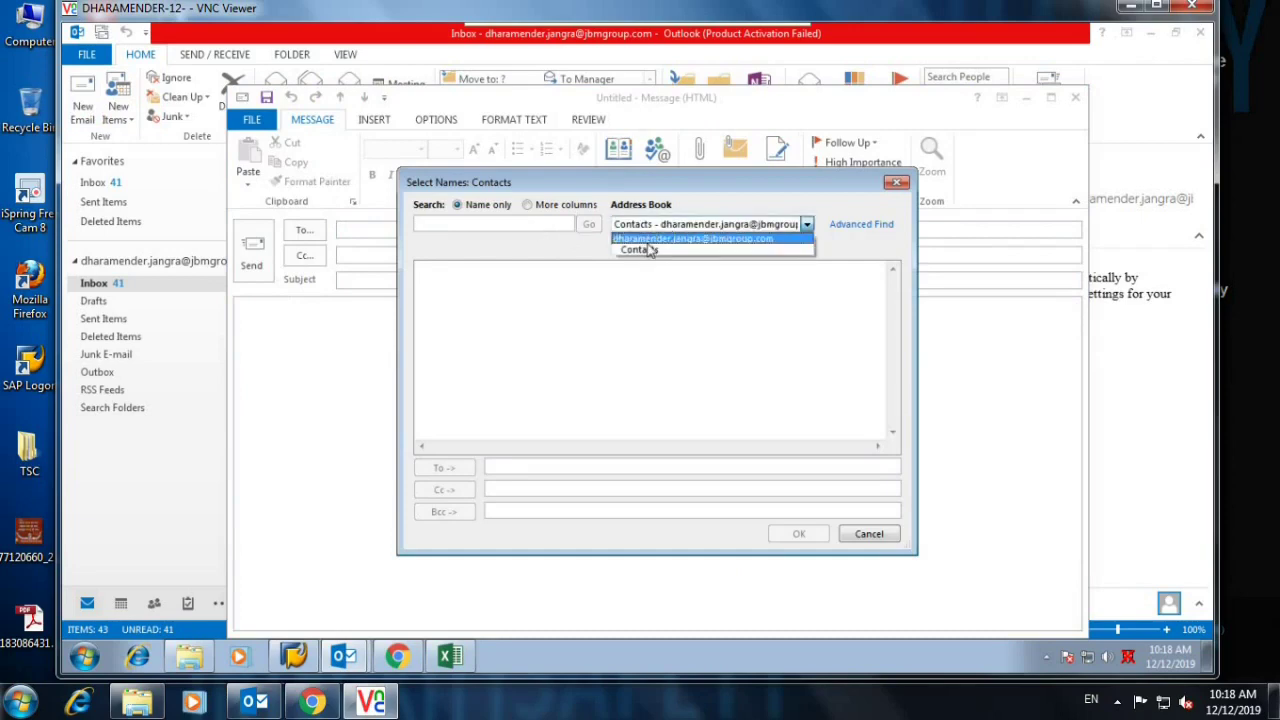
pyautogui.click(647, 238)
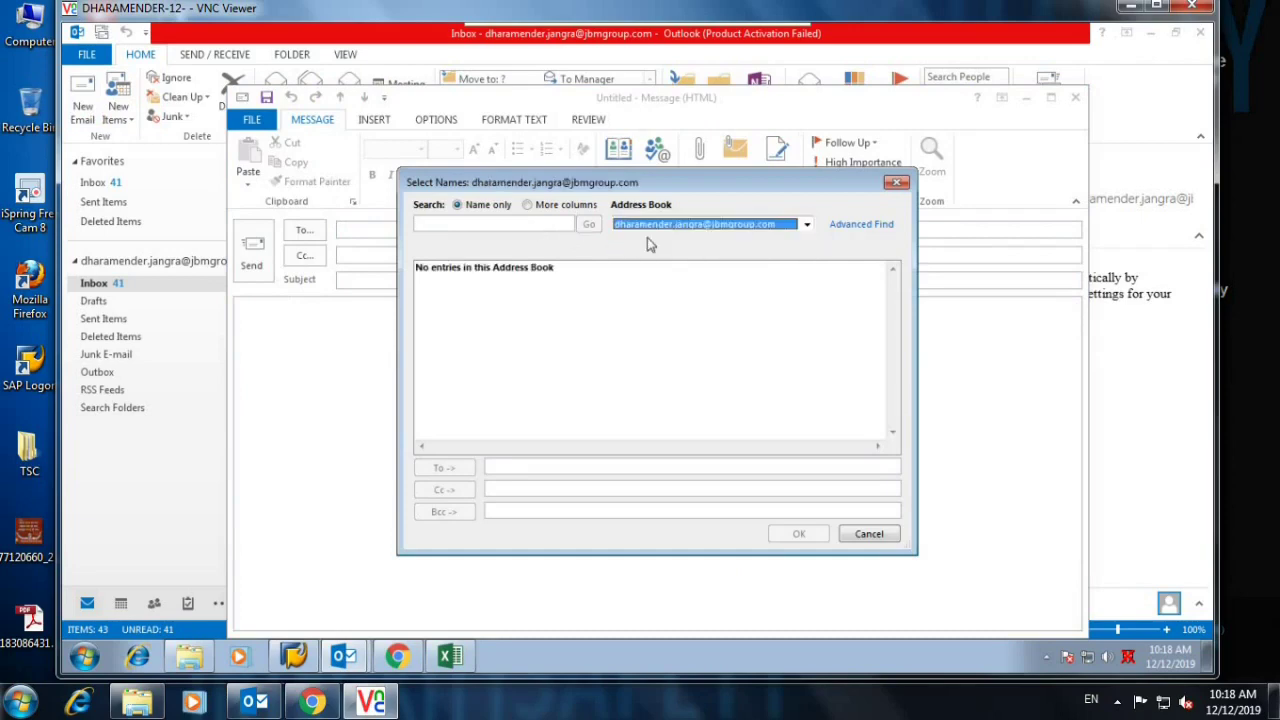
pyautogui.click(651, 297)
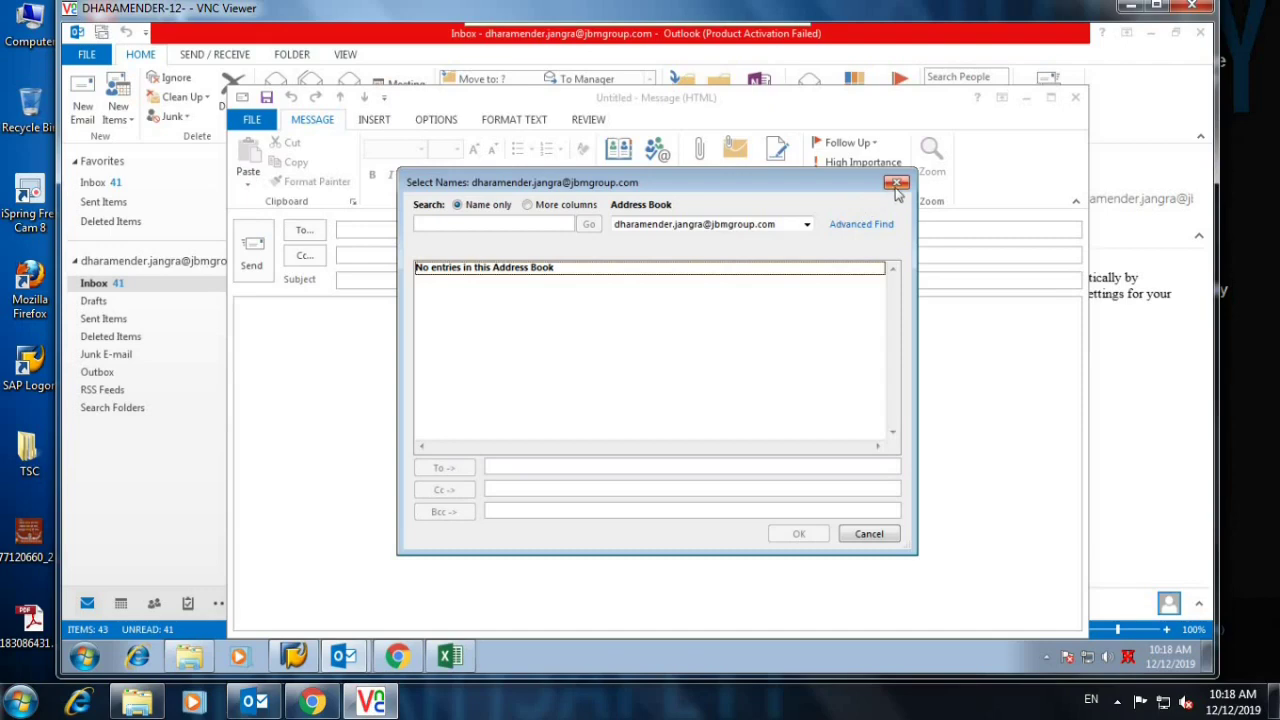
pyautogui.click(895, 183)
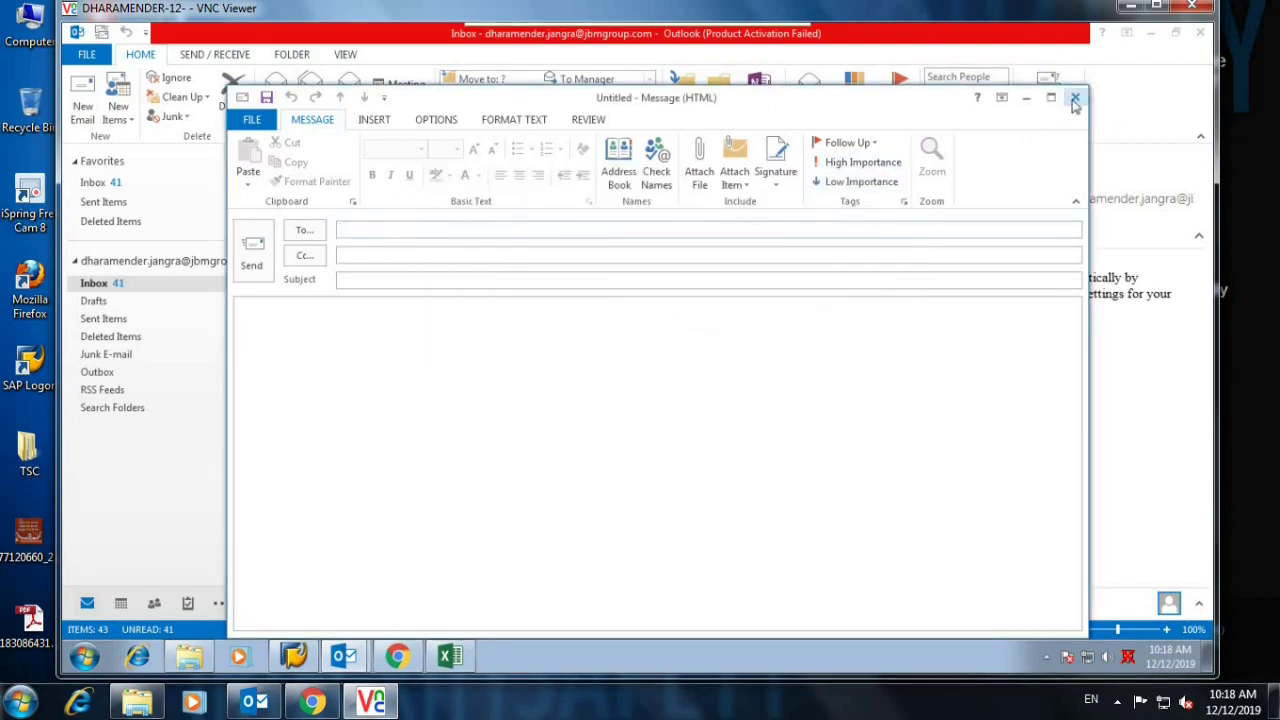
pyautogui.click(1075, 97)
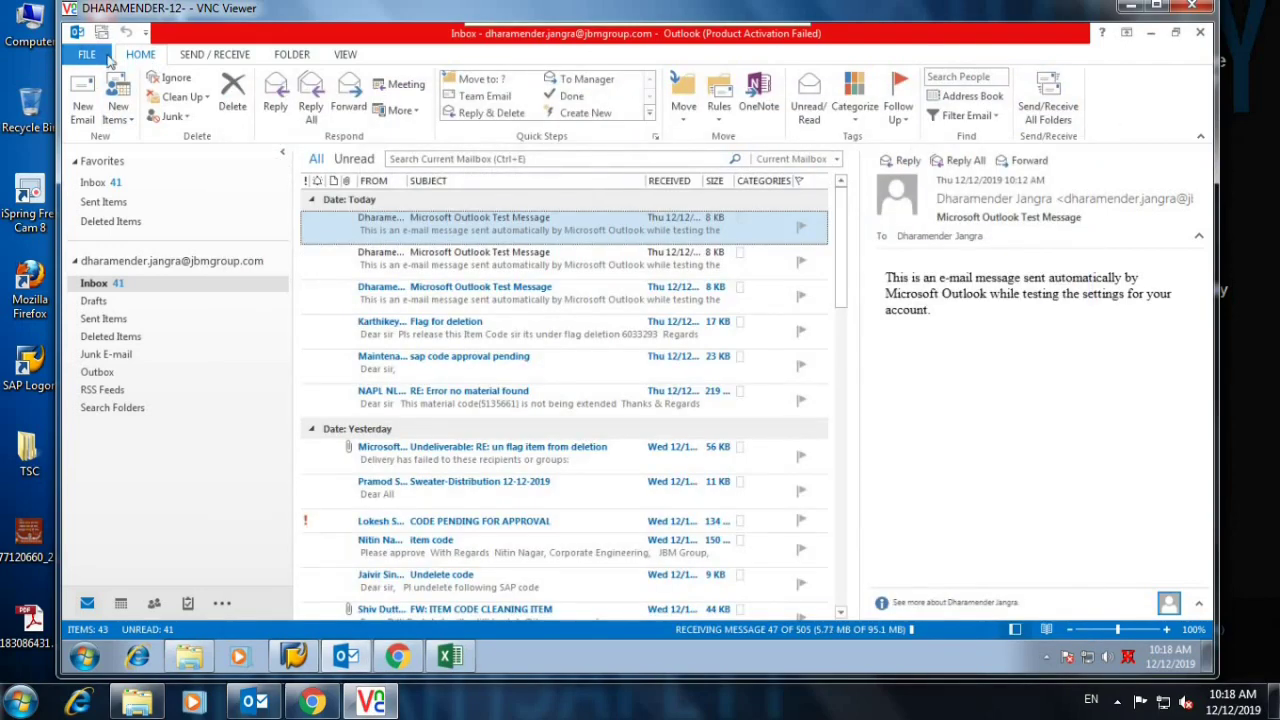
# Review Account Settings' Data Files, Email, RSS Feeds and Internet Calendars tabs, then close it.
pyautogui.click(103, 58)
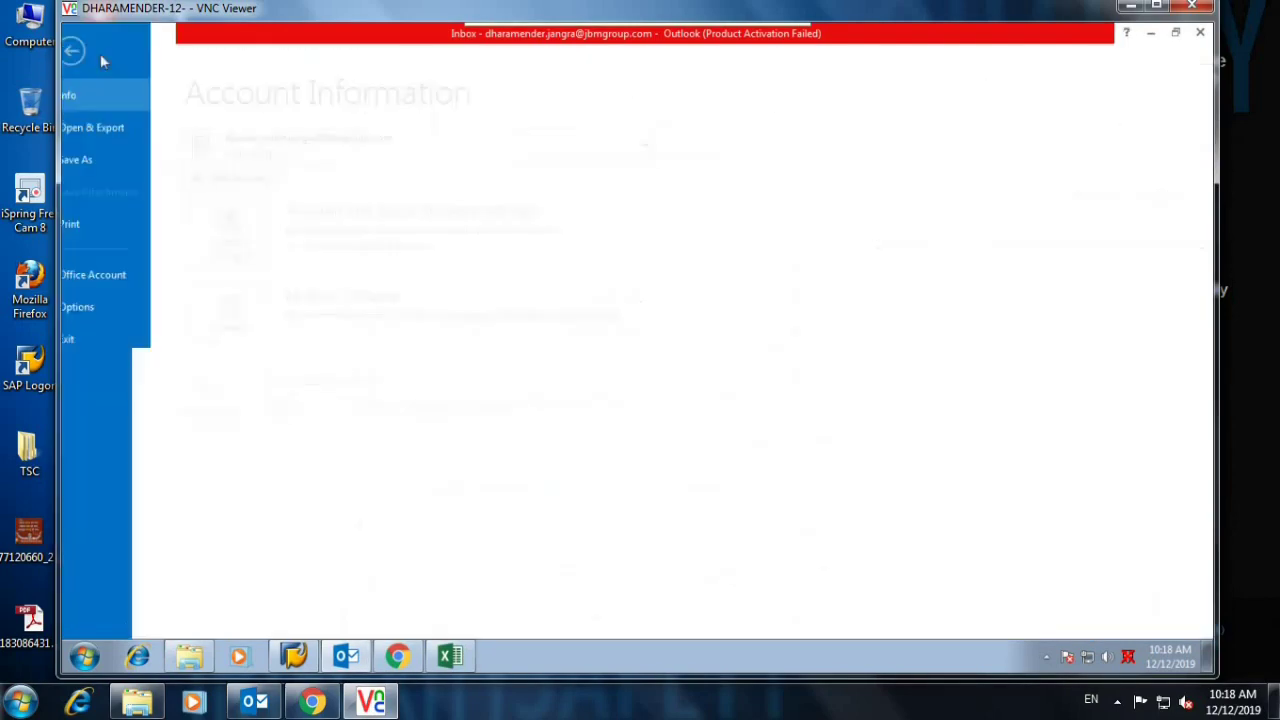
pyautogui.click(277, 250)
pyautogui.click(302, 300)
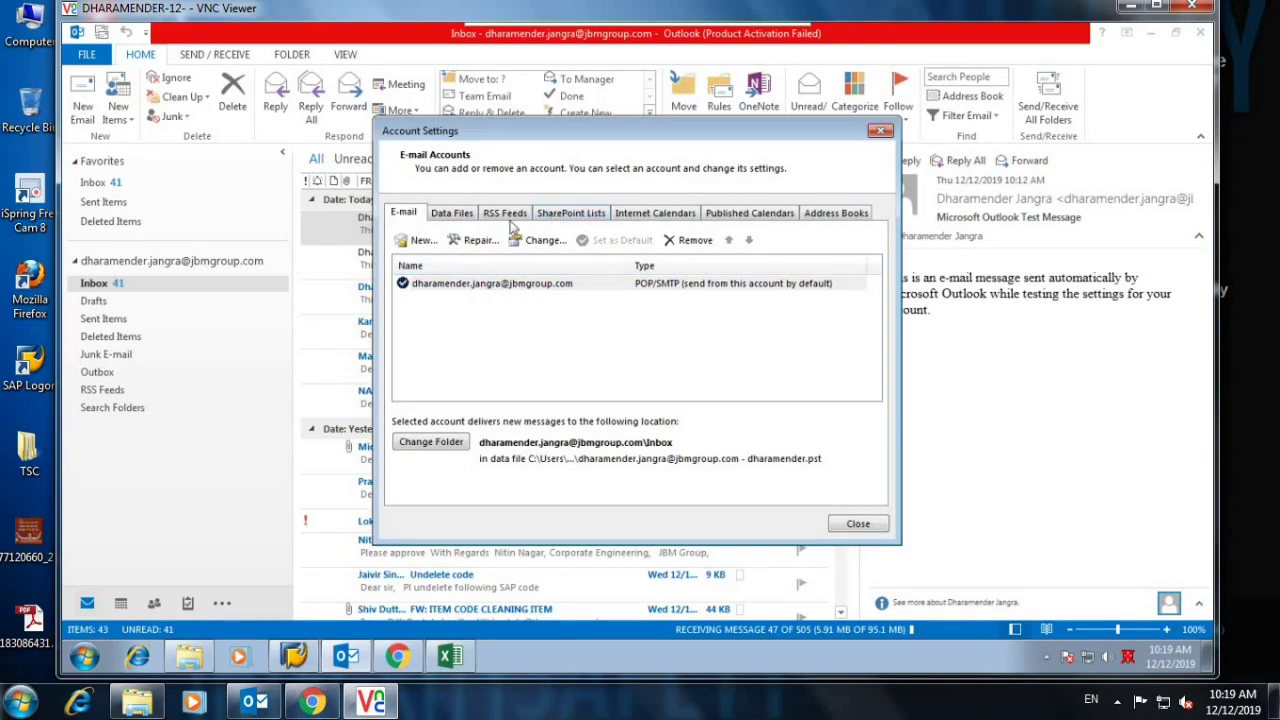
pyautogui.click(460, 214)
pyautogui.click(412, 216)
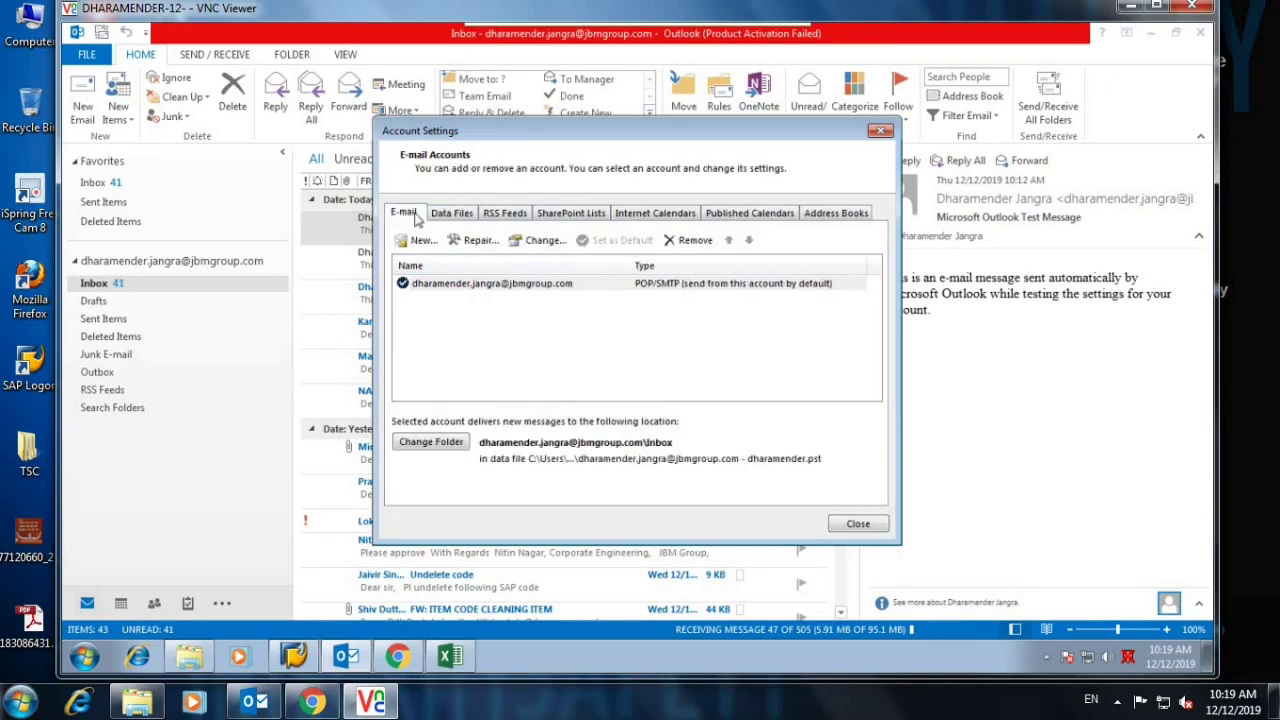
pyautogui.click(497, 214)
pyautogui.click(646, 216)
pyautogui.click(879, 131)
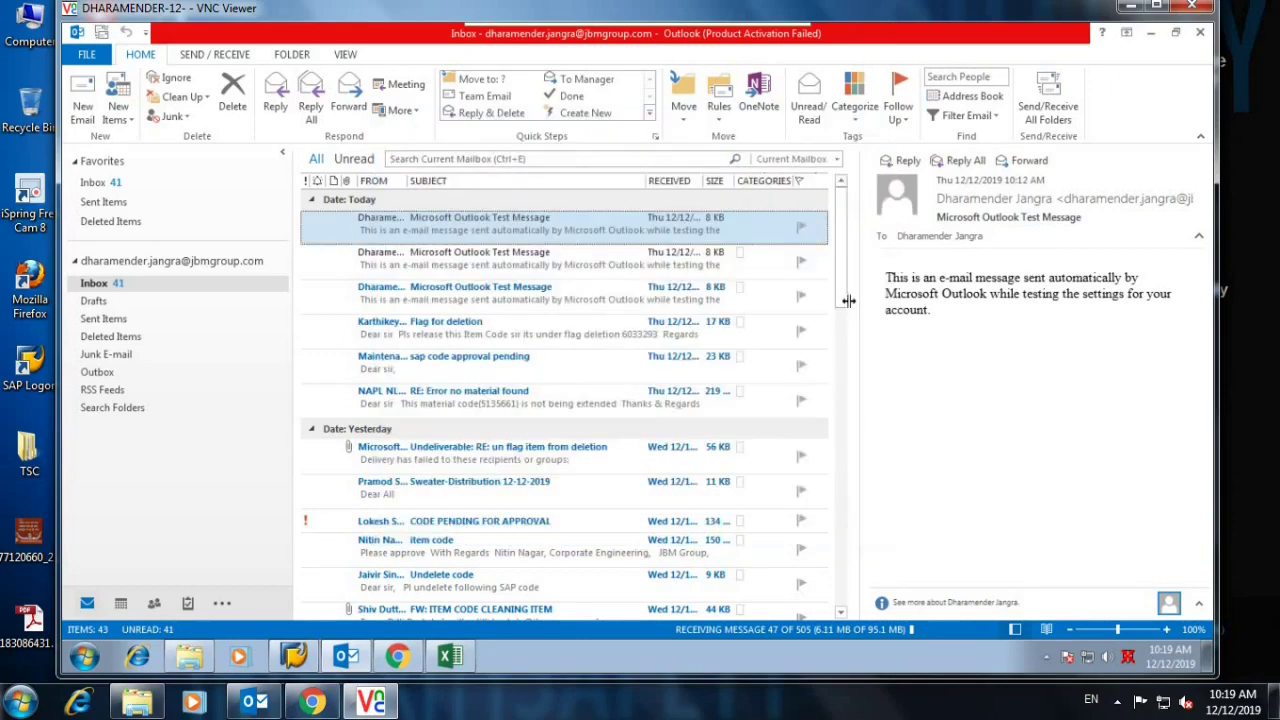
# Close and relaunch Outlook, dismiss the Office activation notice, then close Outlook again.
pyautogui.click(1200, 33)
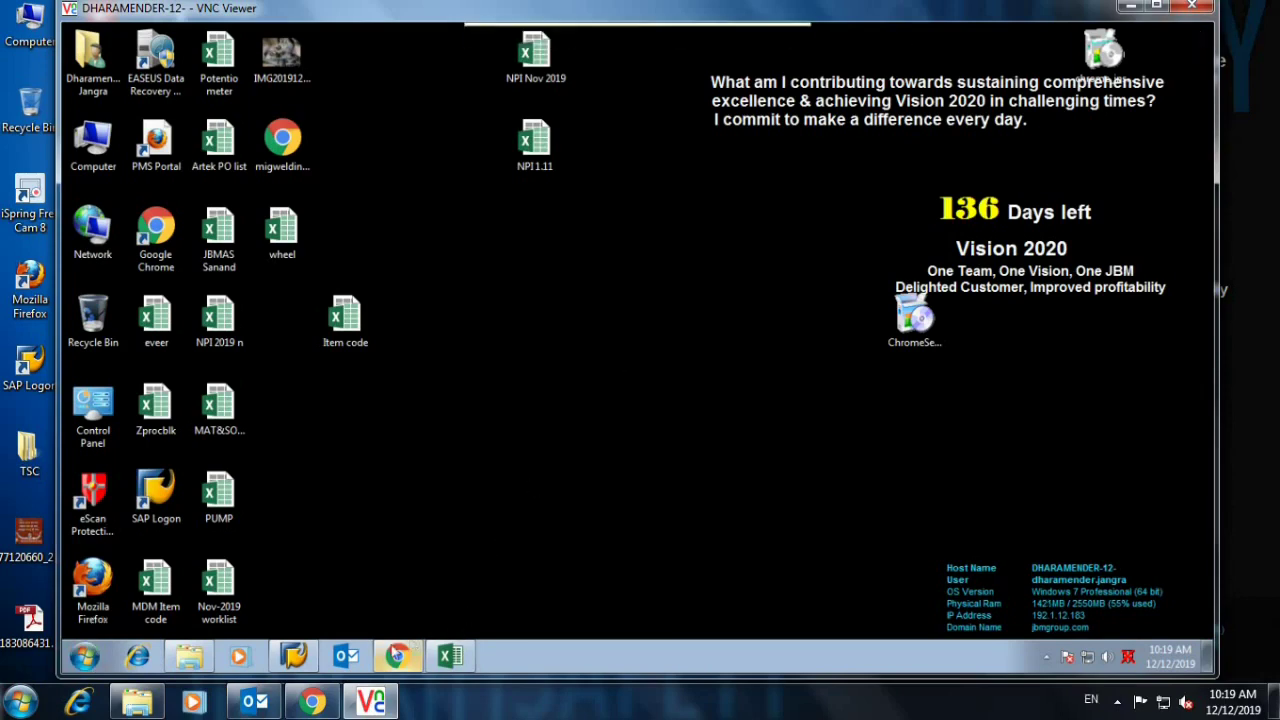
pyautogui.click(362, 652)
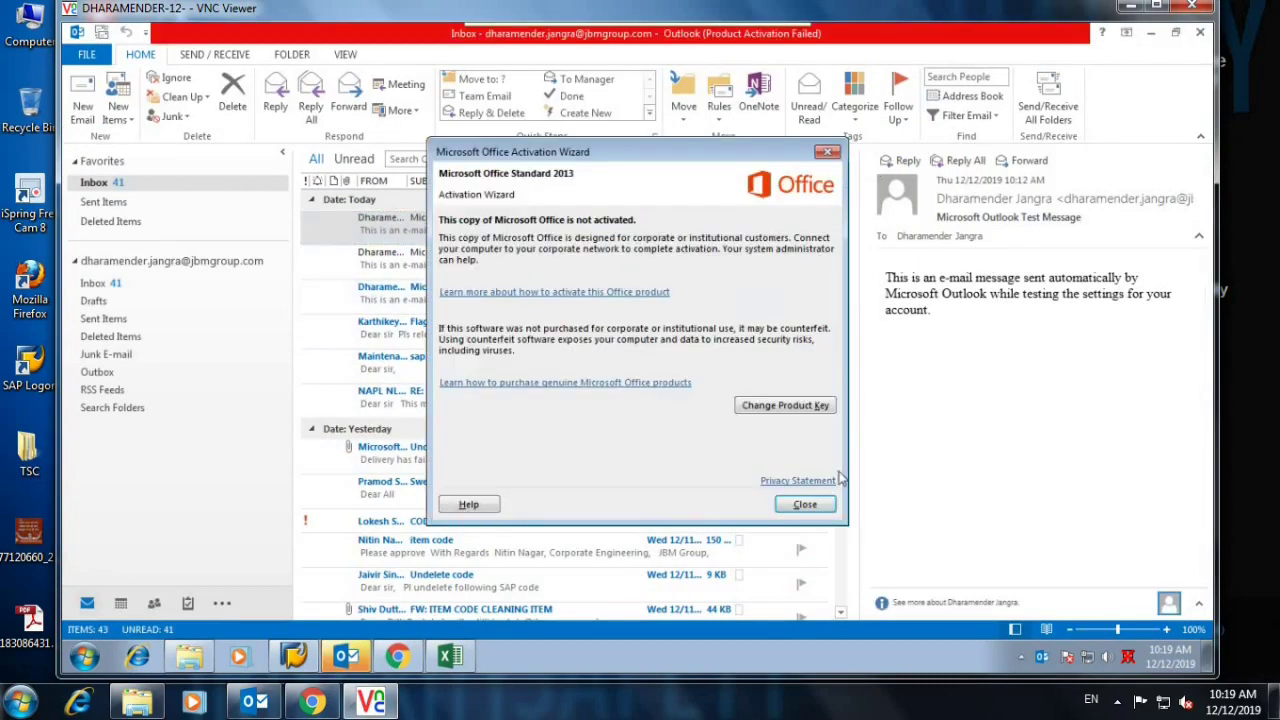
pyautogui.click(807, 505)
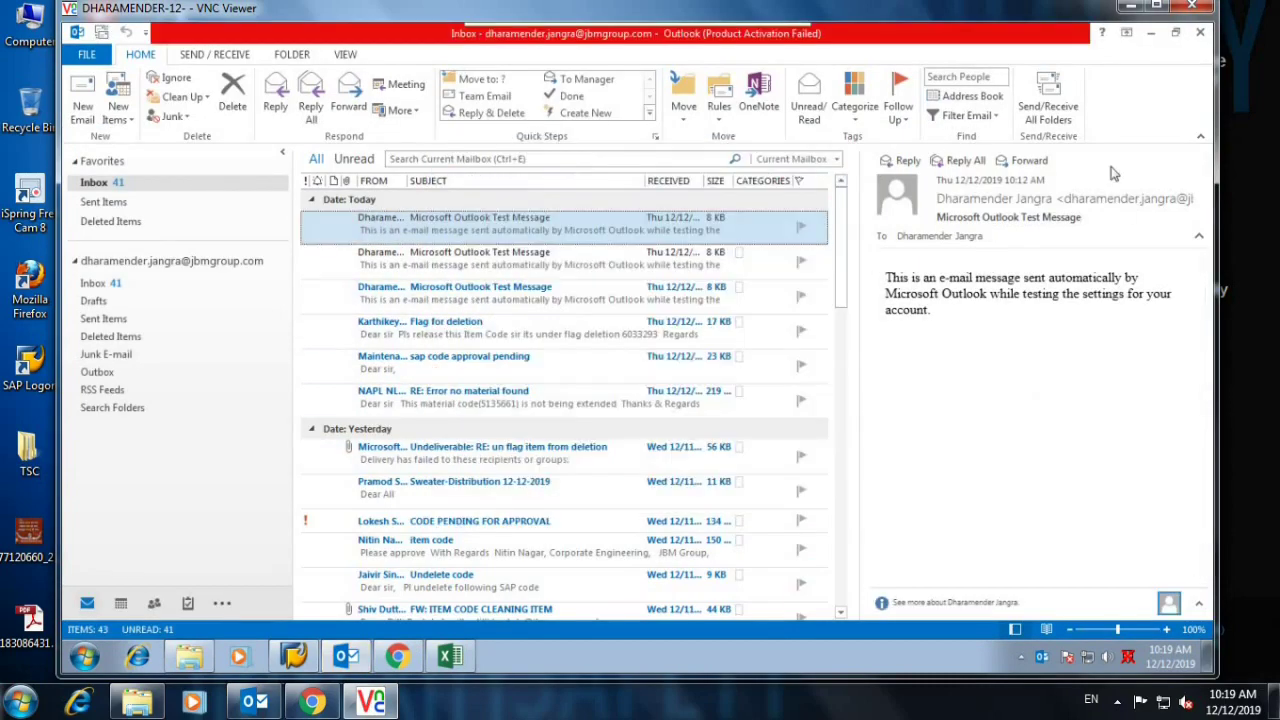
pyautogui.click(1201, 33)
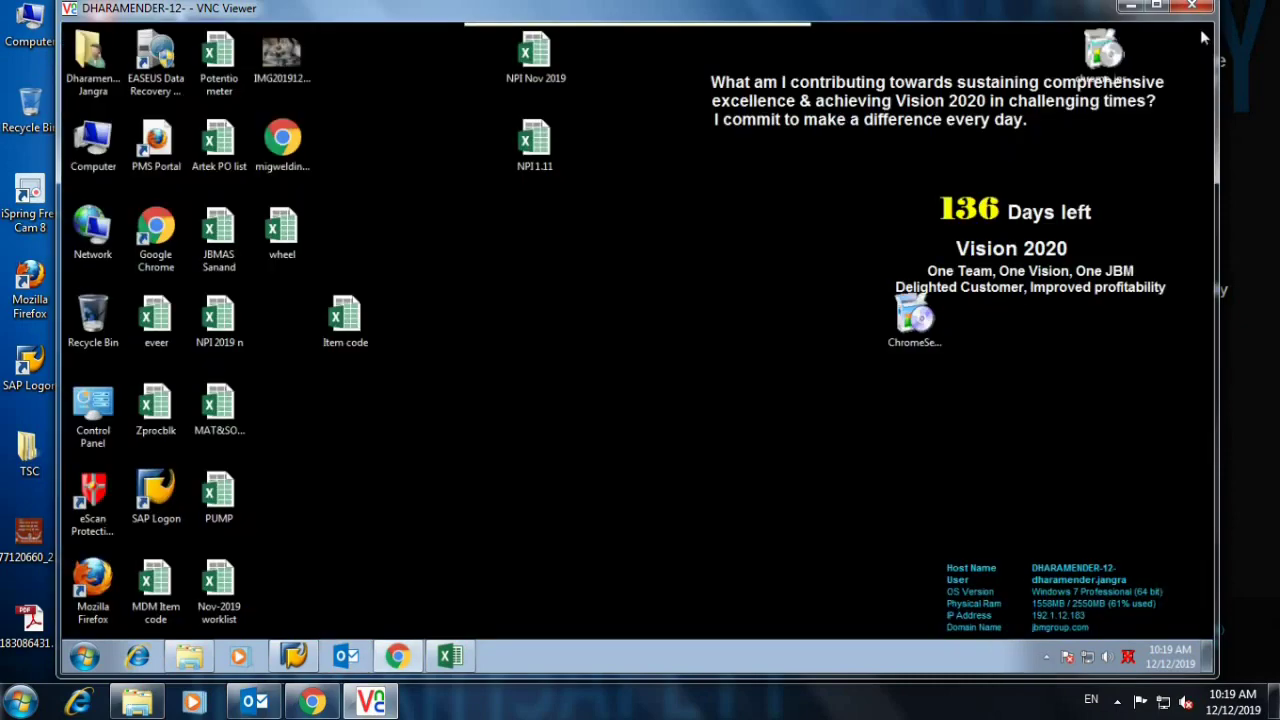
# Close the VNC Viewer window to end the remote session.
pyautogui.click(1204, 10)
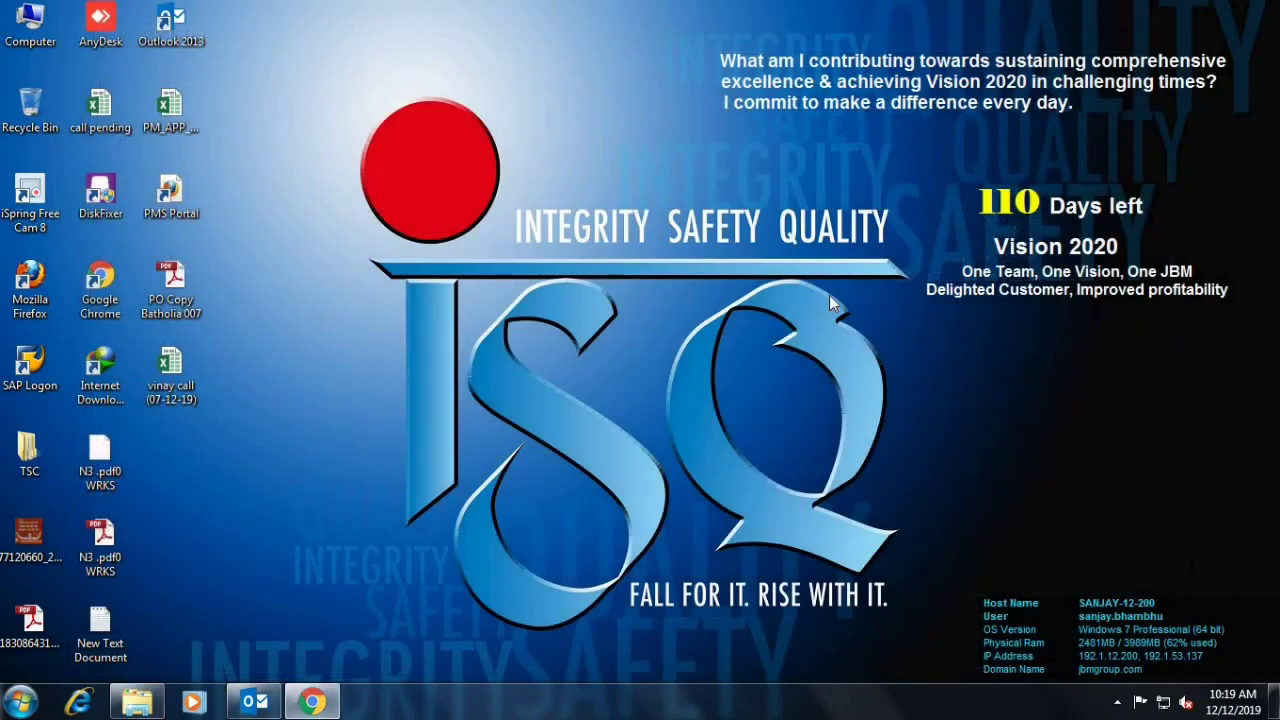